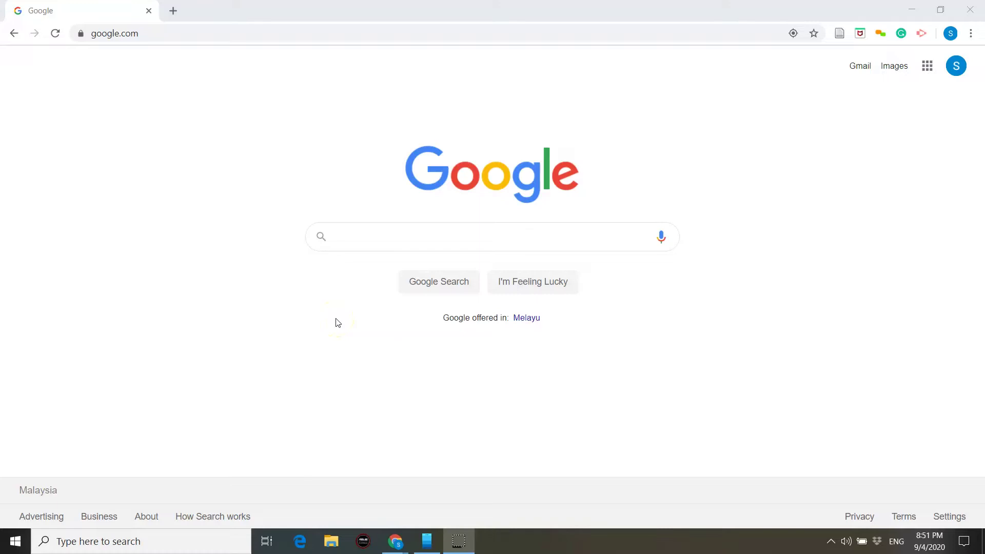
Search Google for exam.net and open the Exam.net site from the results.
{"action": "left_click", "coordinate": [385, 234]}
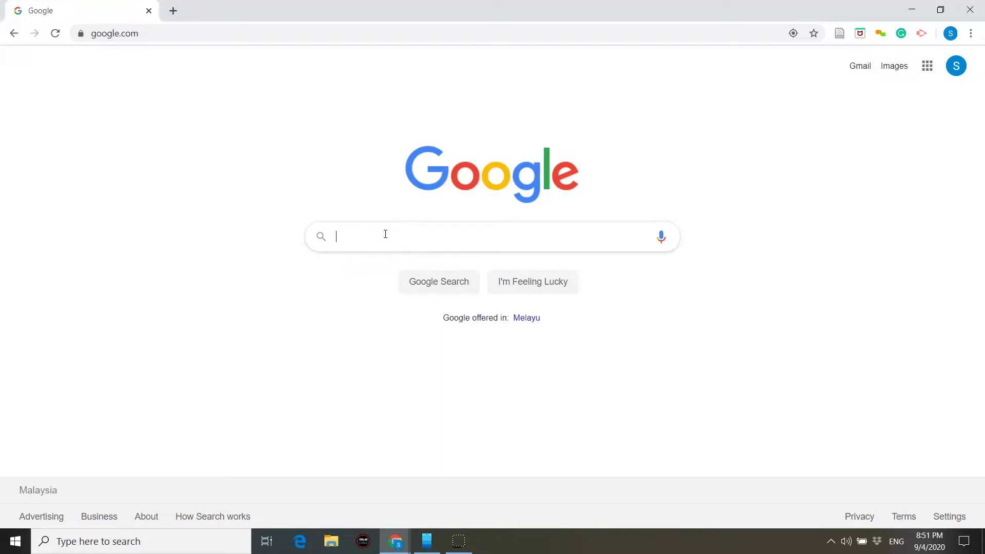
{"action": "type", "text": "e"}
{"action": "type", "text": "xam."}
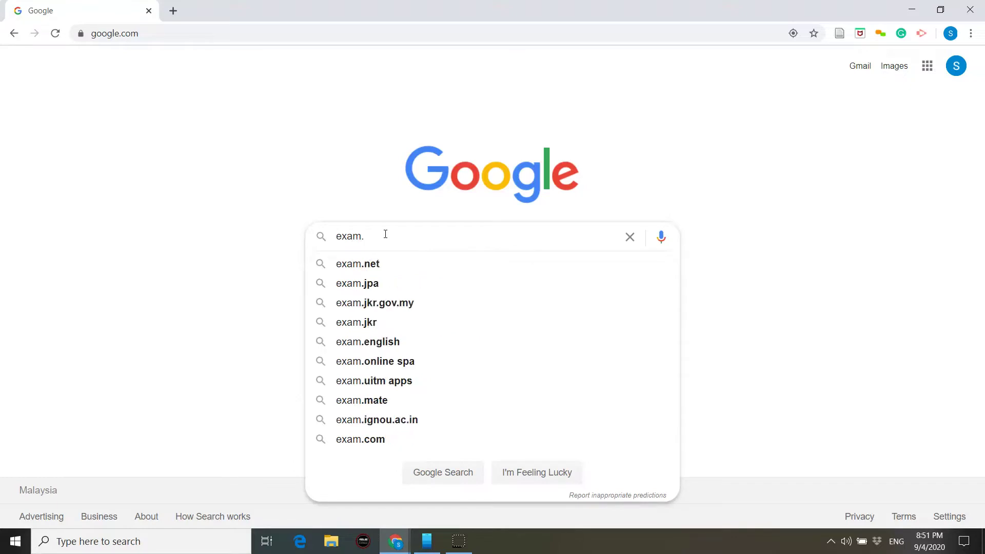
{"action": "type", "text": "net"}
{"action": "key", "text": "Return"}
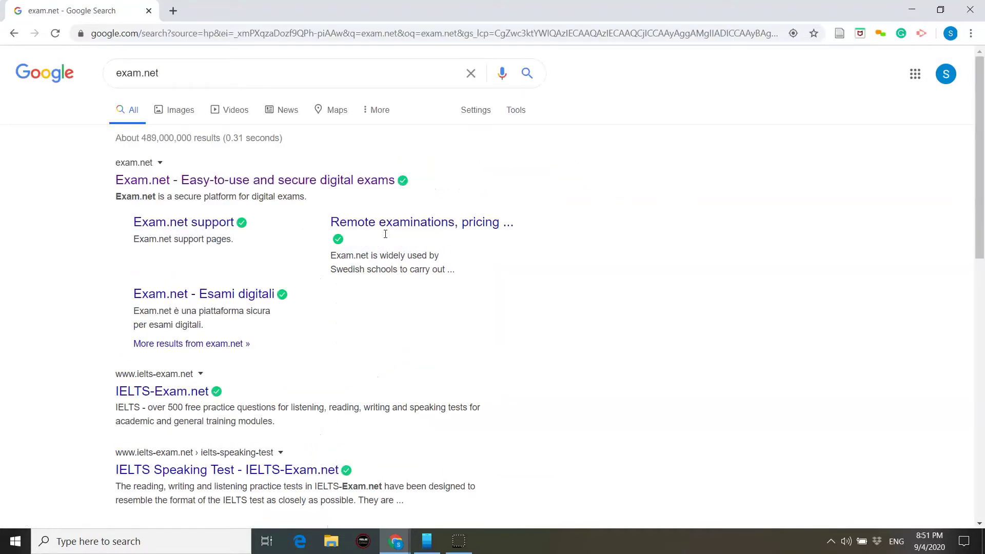
{"action": "left_click", "coordinate": [345, 184]}
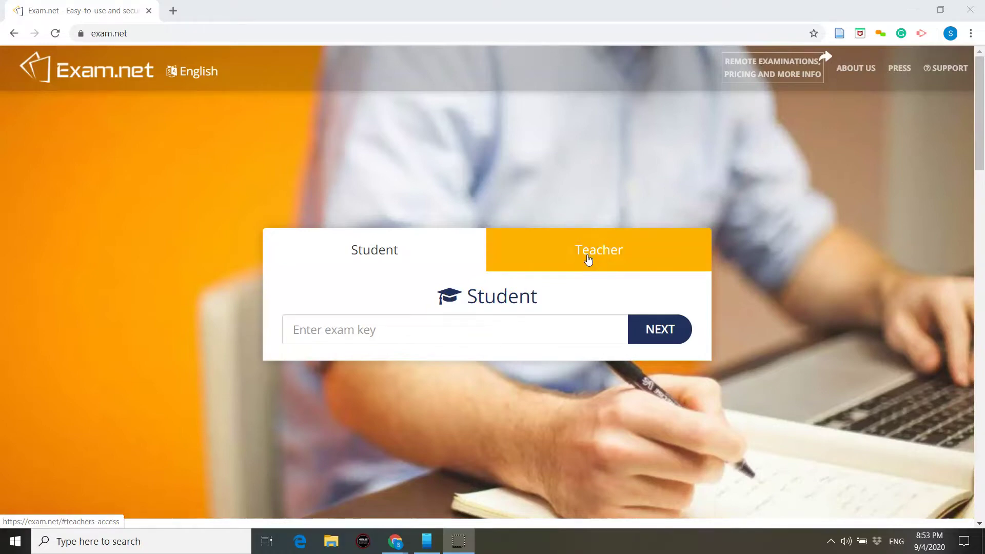
Switch to the teacher sign-in and choose to sign in with a Google account.
{"action": "left_click", "coordinate": [588, 260]}
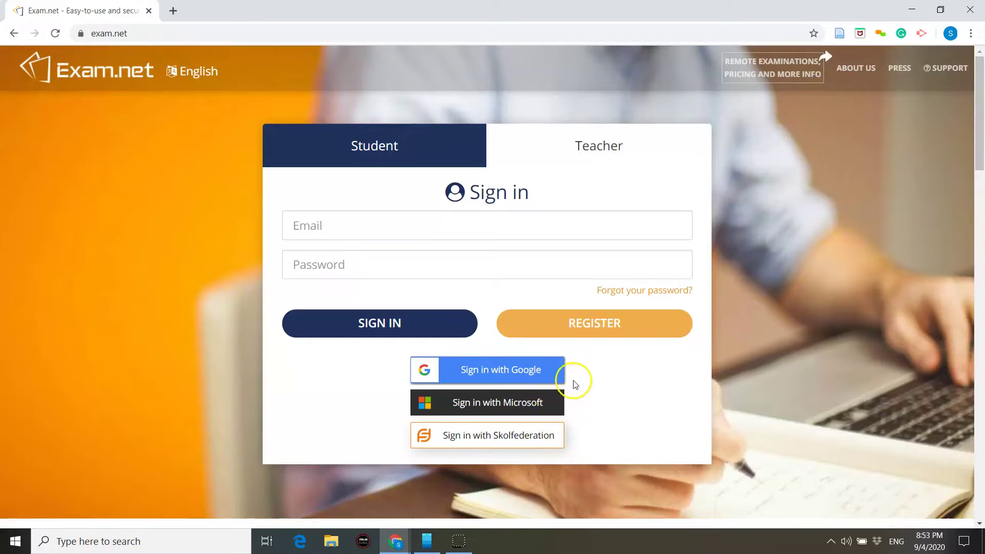
{"action": "left_click", "coordinate": [539, 371]}
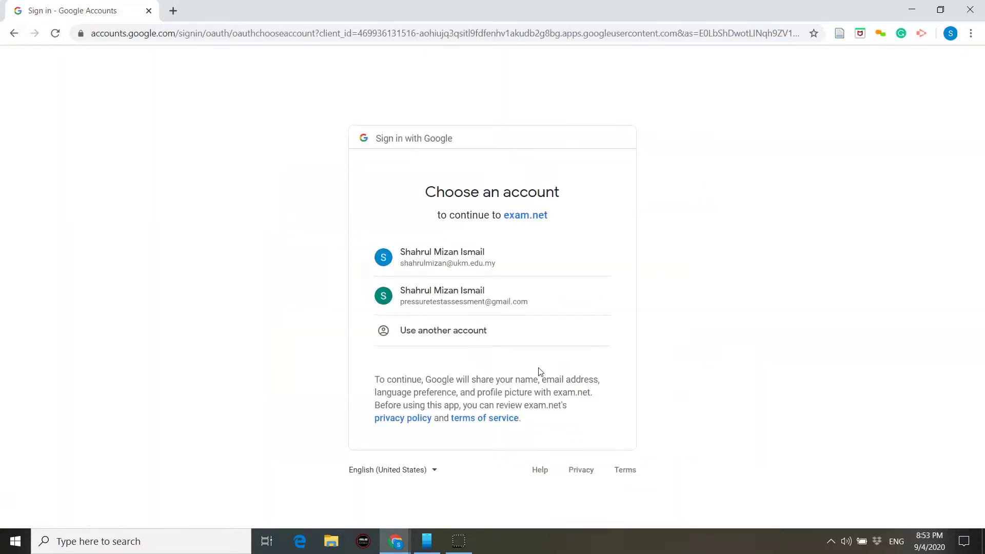
Sign in to Exam.net with the first listed Google account.
{"action": "left_click", "coordinate": [540, 267]}
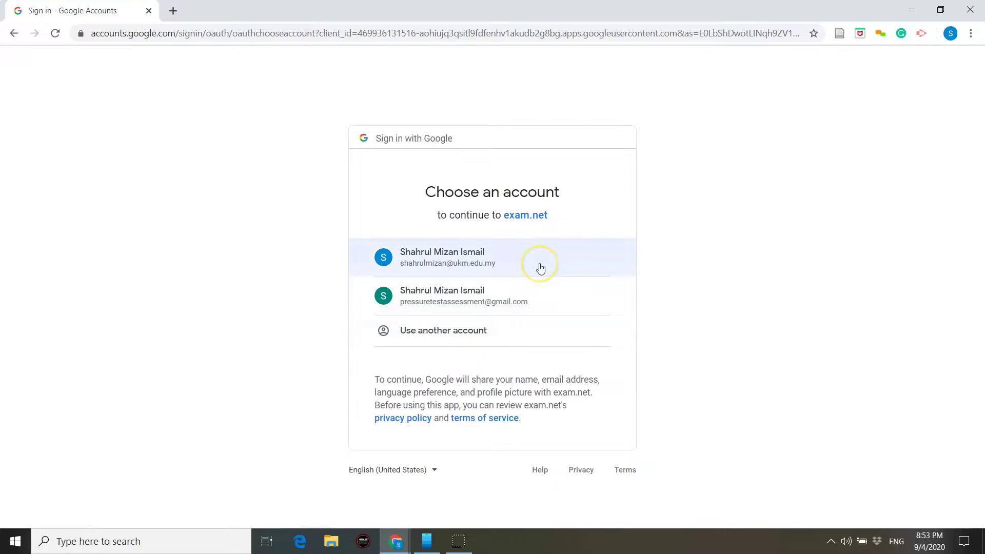
{"action": "left_click", "coordinate": [521, 265]}
{"action": "left_click", "coordinate": [520, 262]}
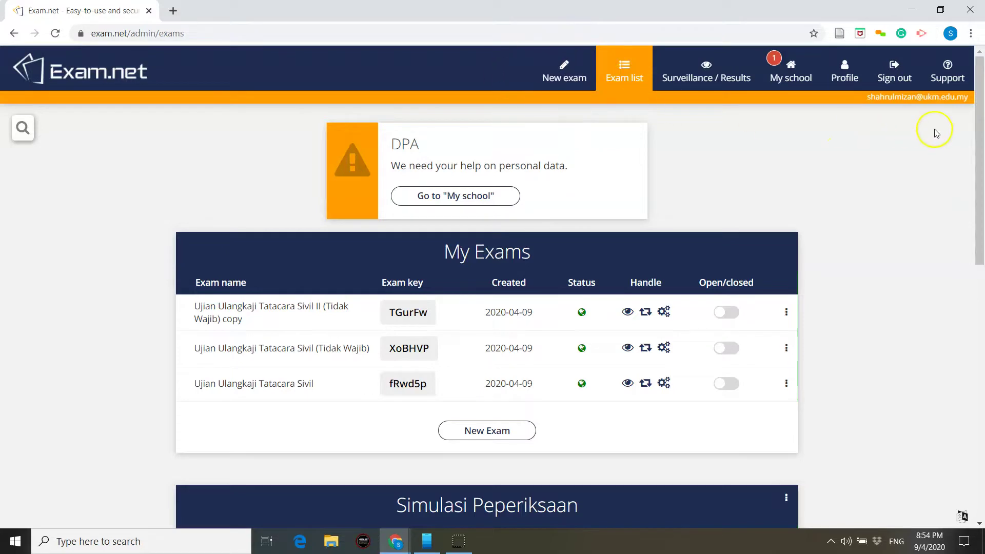
{"action": "scroll", "coordinate": [586, 180], "scroll_direction": "down", "scroll_amount": 4}
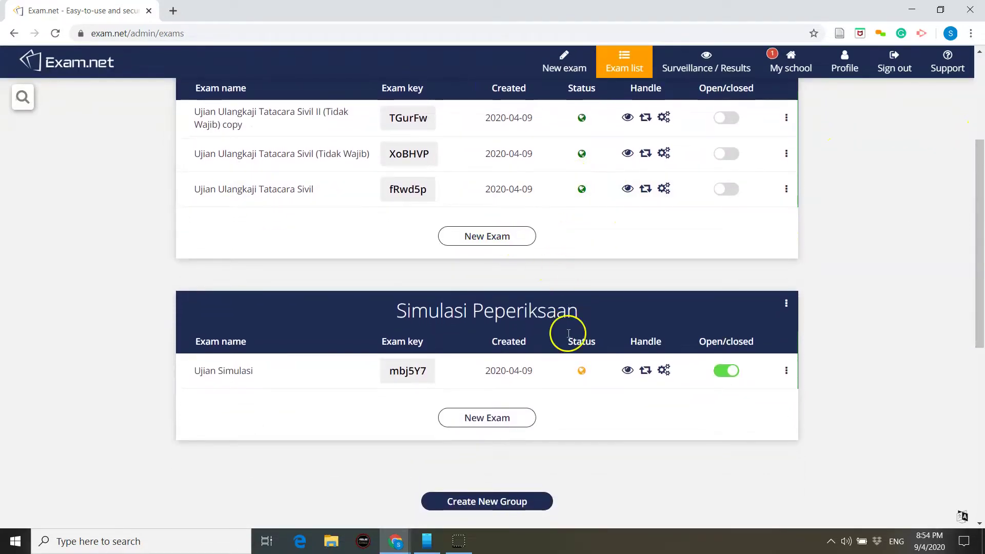
{"action": "left_click_drag", "start_coordinate": [978, 318], "coordinate": [983, 230]}
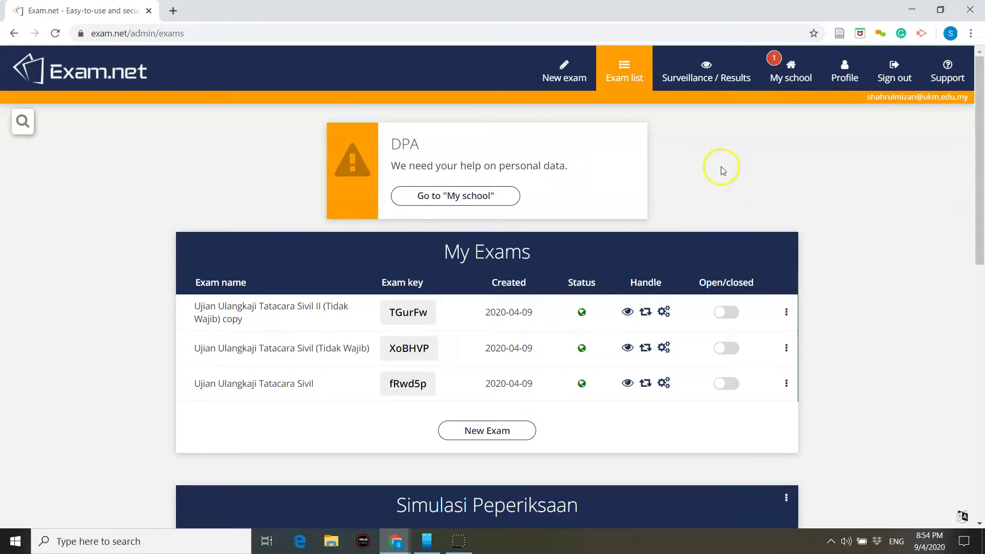
{"action": "left_click", "coordinate": [575, 76]}
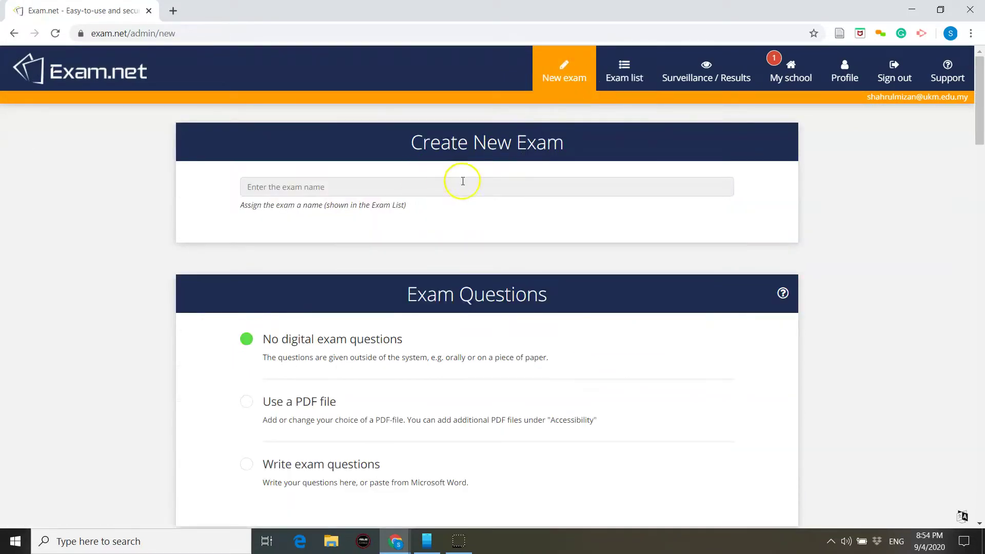
{"action": "left_click", "coordinate": [15, 34]}
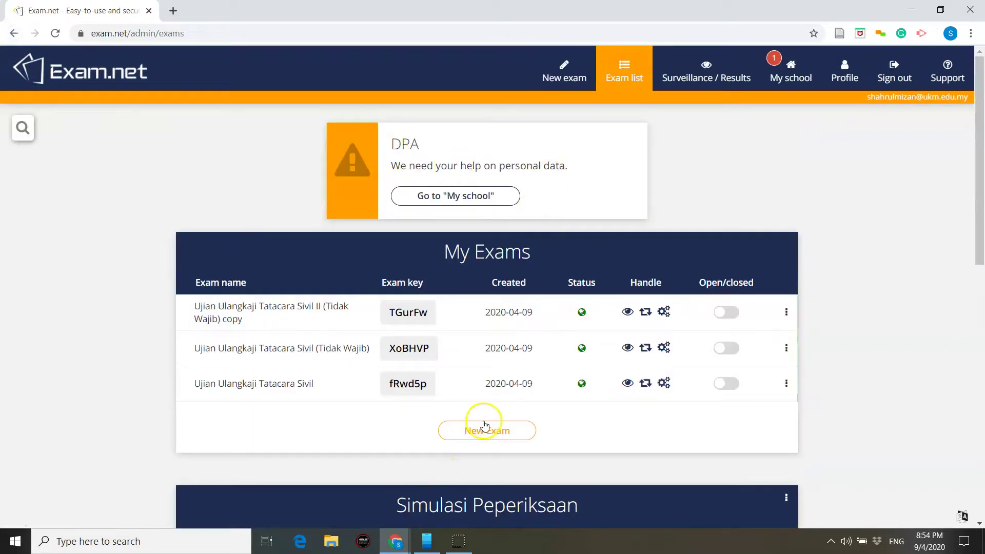
{"action": "left_click", "coordinate": [484, 425]}
{"action": "left_click", "coordinate": [14, 33]}
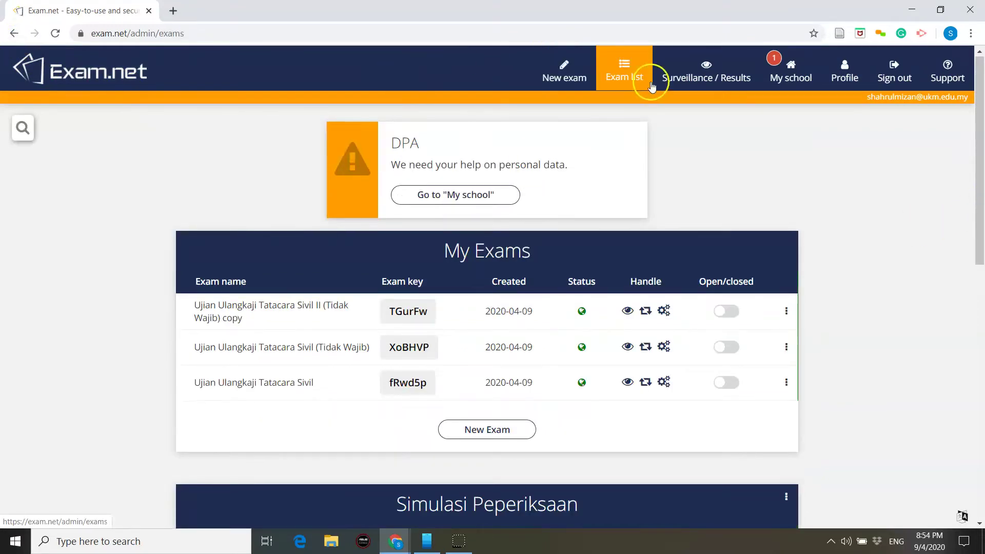
{"action": "left_click", "coordinate": [577, 80]}
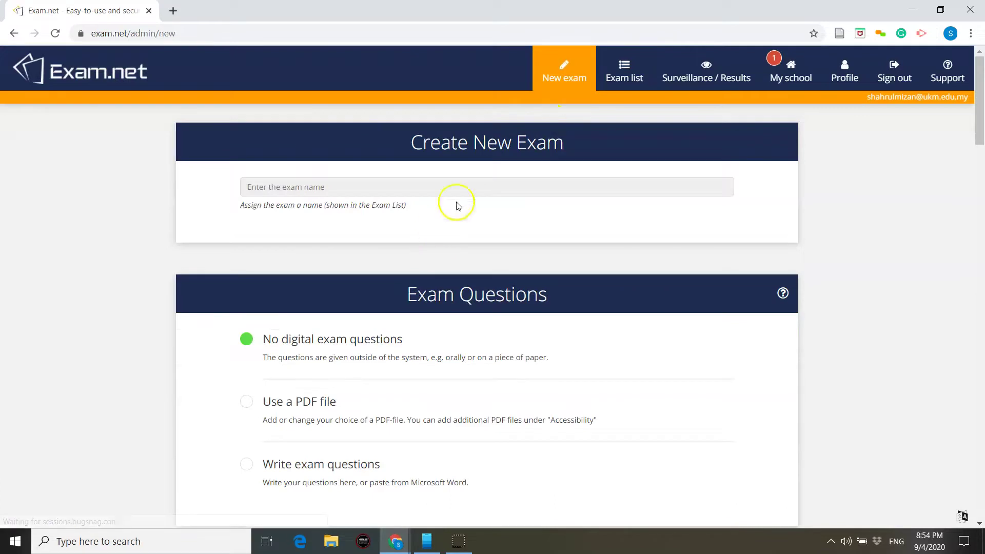
{"action": "left_click", "coordinate": [14, 37]}
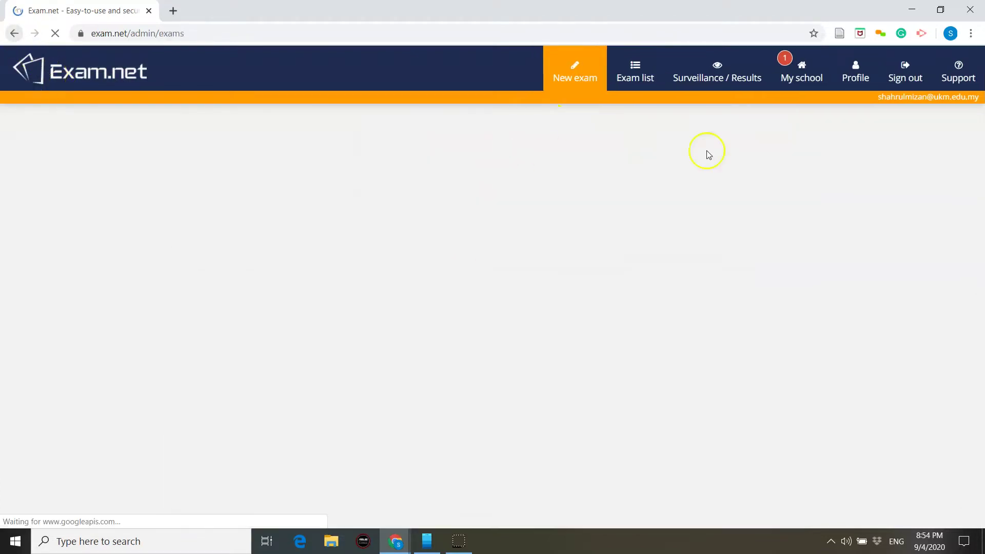
{"action": "left_click_drag", "start_coordinate": [978, 158], "coordinate": [980, 222]}
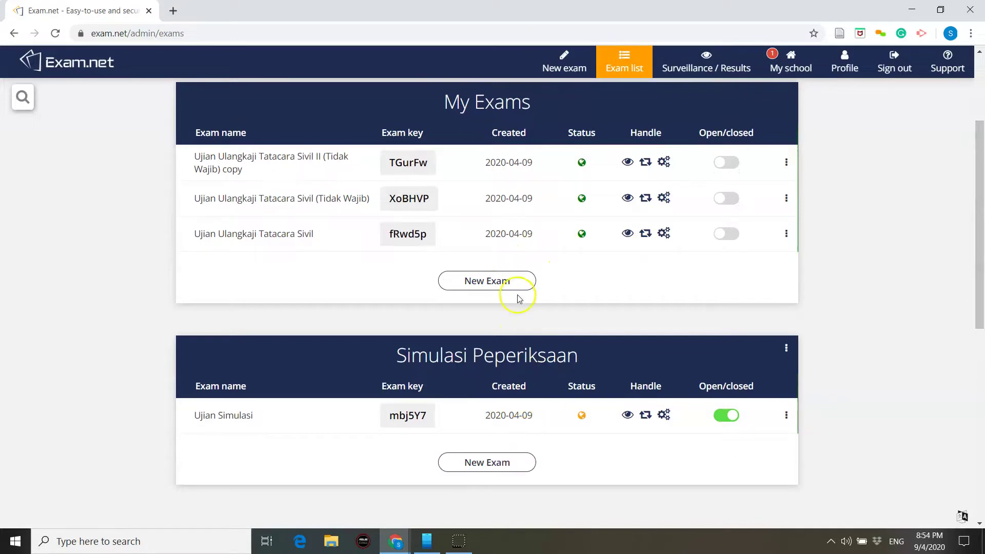
{"action": "mouse_move", "coordinate": [978, 258]}
{"action": "left_mouse_down"}
{"action": "mouse_move", "coordinate": [980, 221]}
{"action": "mouse_move", "coordinate": [981, 293]}
{"action": "left_mouse_up"}
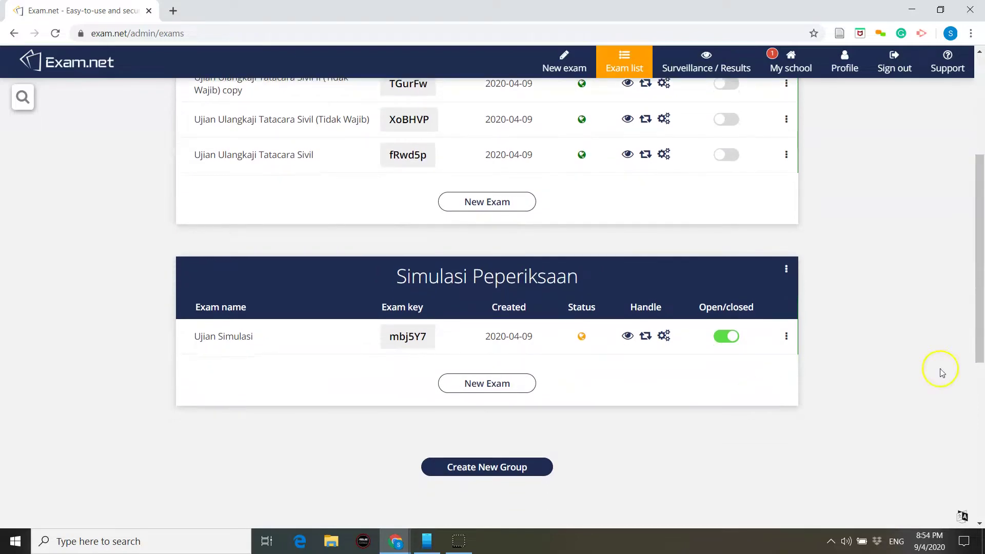
{"action": "mouse_move", "coordinate": [980, 345]}
{"action": "left_mouse_down"}
{"action": "mouse_move", "coordinate": [980, 307]}
{"action": "mouse_move", "coordinate": [981, 329]}
{"action": "mouse_move", "coordinate": [949, 260]}
{"action": "left_mouse_up"}
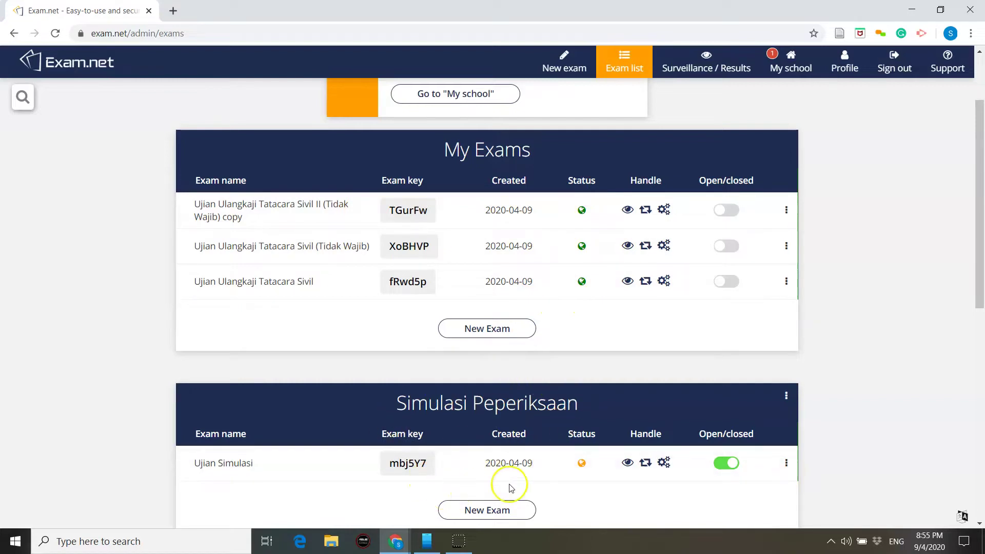
{"action": "scroll", "coordinate": [976, 231], "scroll_direction": "up", "scroll_amount": 1}
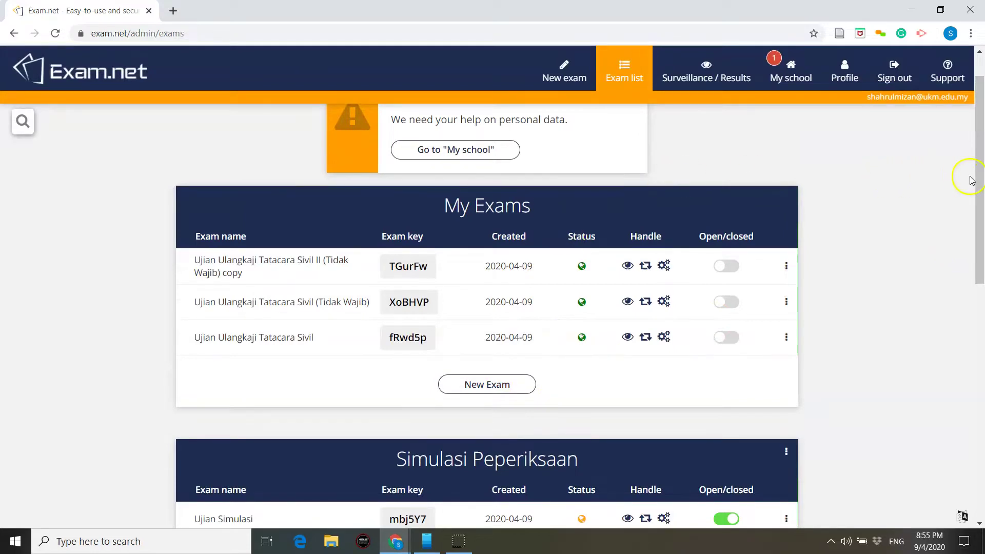
{"action": "left_click_drag", "start_coordinate": [979, 180], "coordinate": [979, 282]}
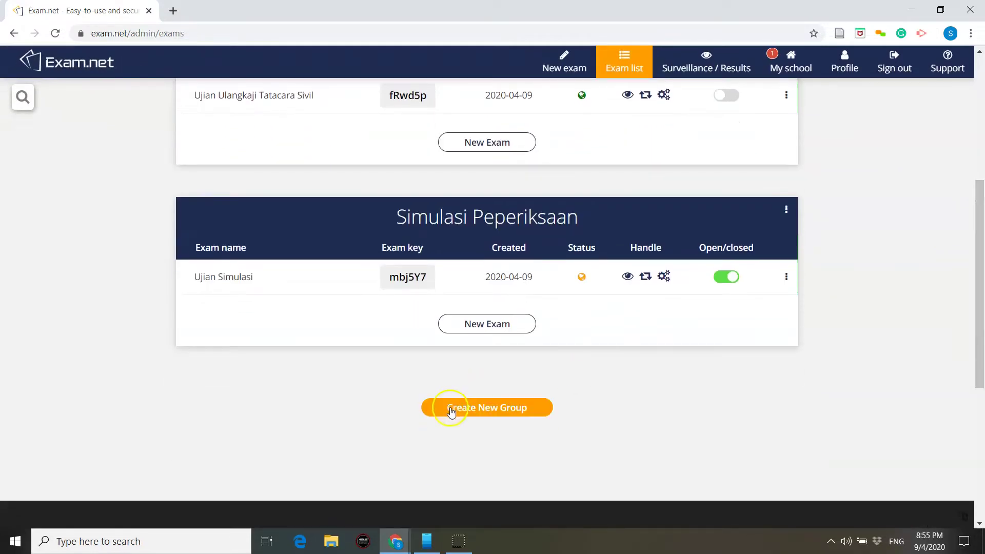
{"action": "left_click", "coordinate": [452, 411]}
{"action": "type", "text": "Subjek Kedua"}
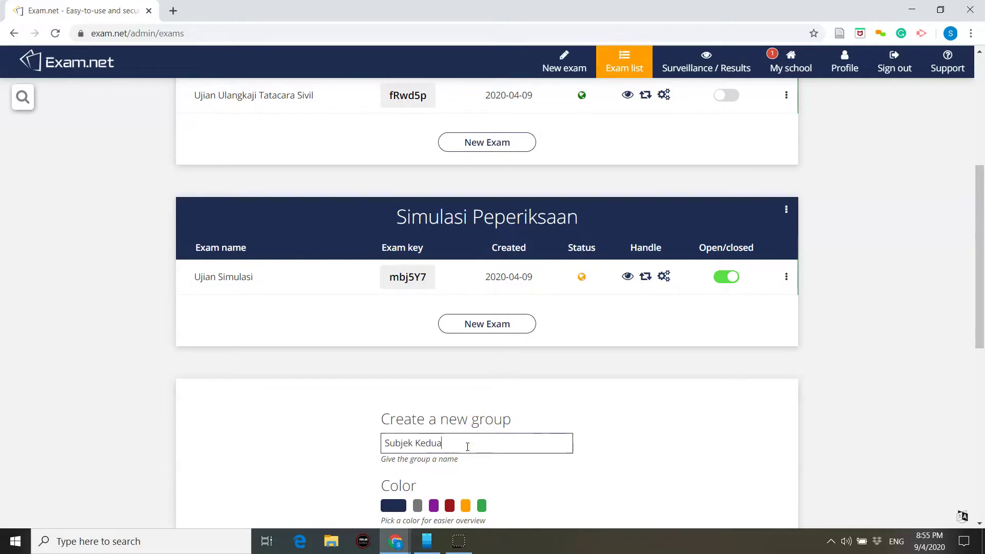
{"action": "left_click_drag", "start_coordinate": [978, 320], "coordinate": [978, 352]}
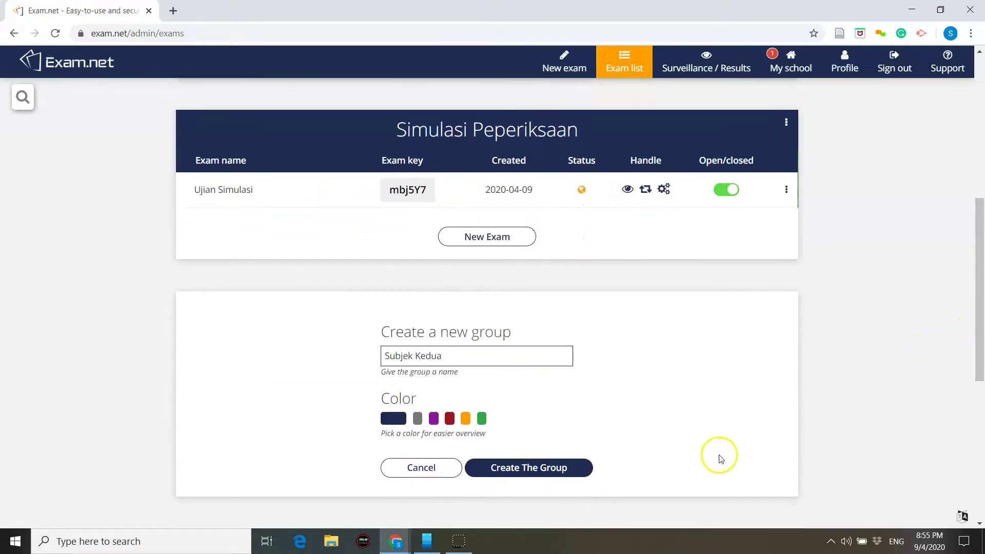
{"action": "left_click", "coordinate": [552, 469]}
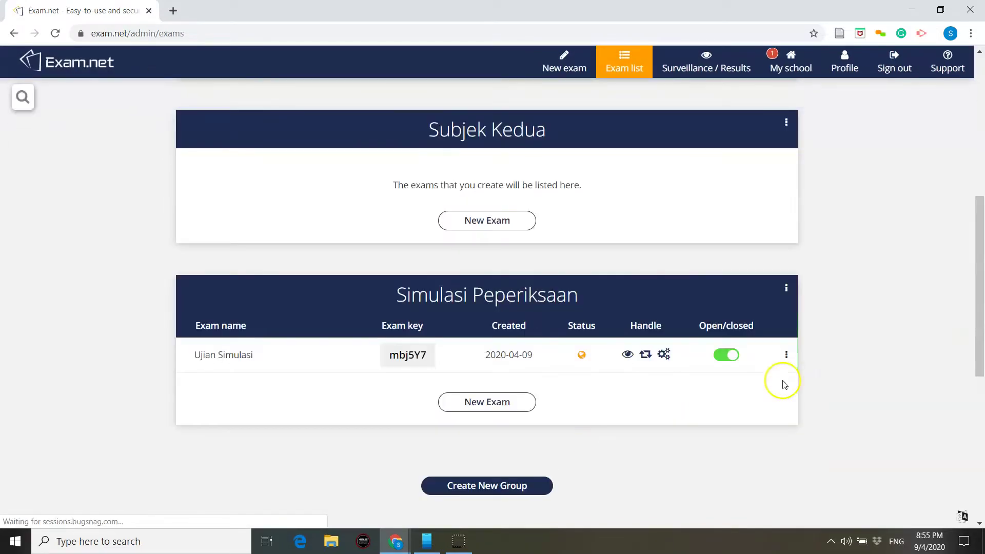
{"action": "left_click_drag", "start_coordinate": [981, 303], "coordinate": [981, 246]}
{"action": "left_click", "coordinate": [521, 329]}
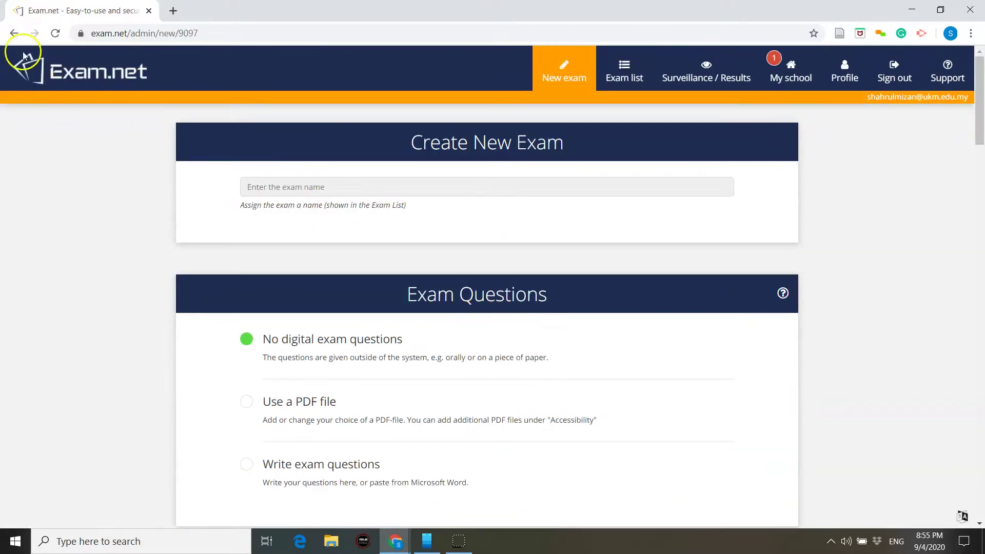
{"action": "left_click", "coordinate": [13, 33]}
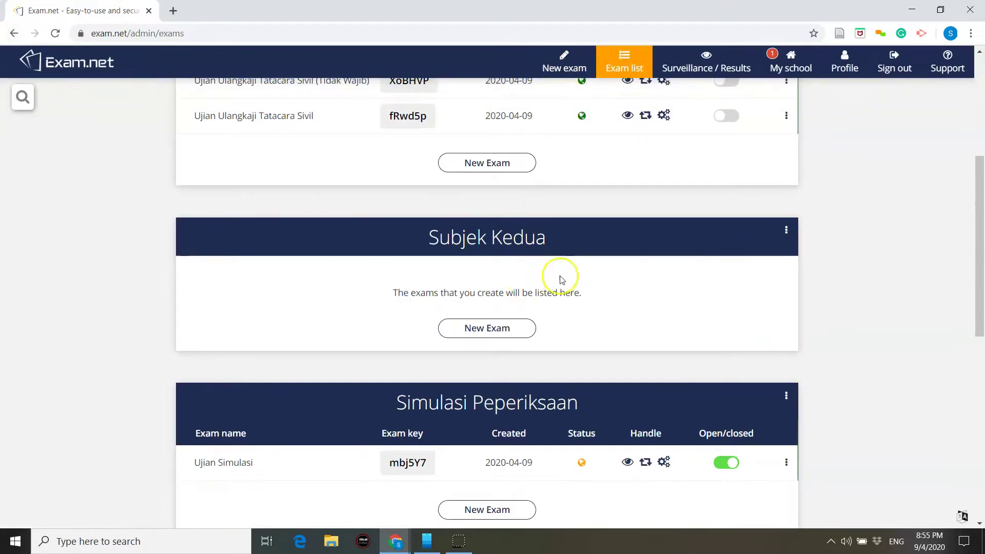
{"action": "left_click", "coordinate": [786, 231]}
{"action": "left_click", "coordinate": [802, 304]}
{"action": "left_click", "coordinate": [511, 220]}
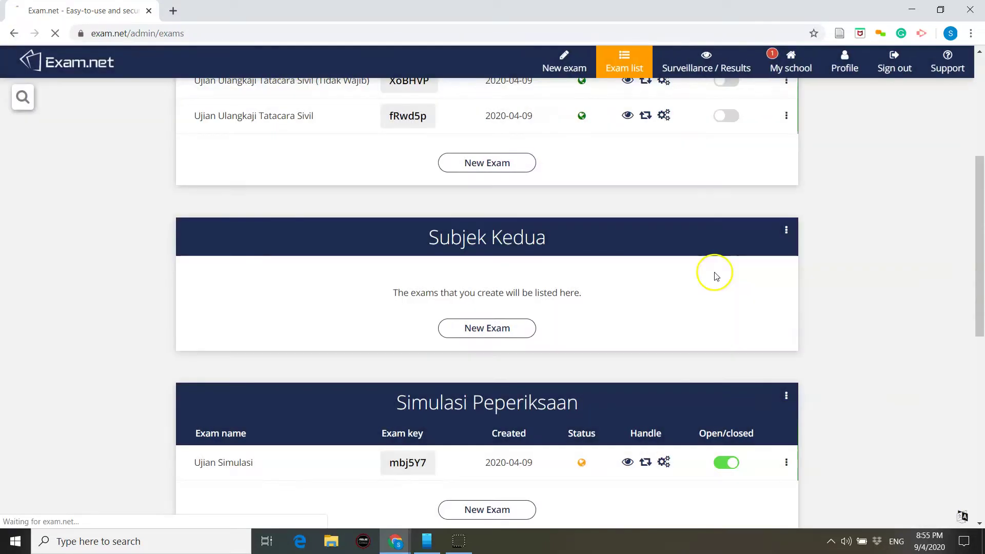
{"action": "scroll", "coordinate": [982, 249], "scroll_direction": "up", "scroll_amount": 1}
{"action": "scroll", "coordinate": [982, 249], "scroll_direction": "up", "scroll_amount": 3}
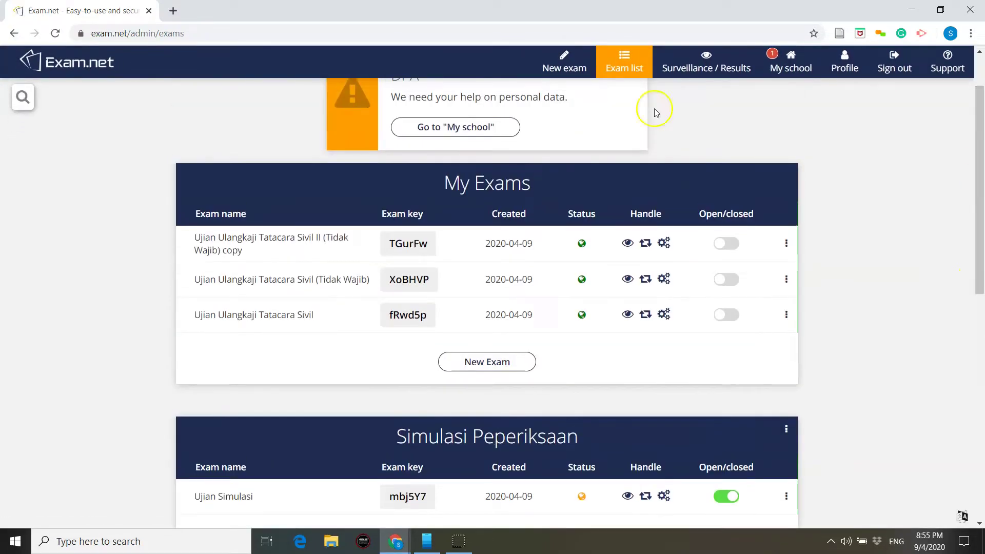
{"action": "left_click", "coordinate": [564, 72]}
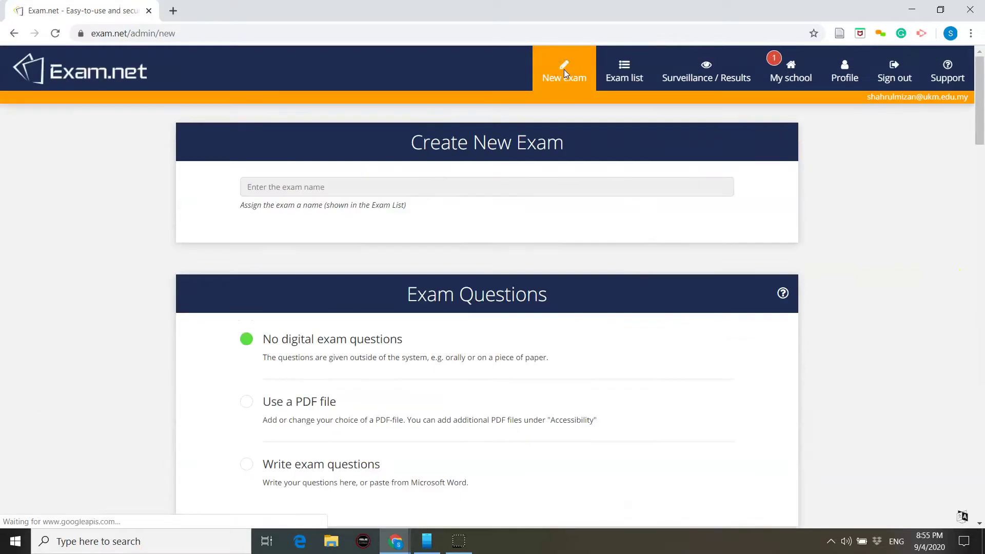
Name the new exam 'Peperiksaan Simulasi' and choose to supply its questions as a PDF file.
{"action": "left_click_drag", "start_coordinate": [979, 123], "coordinate": [981, 128]}
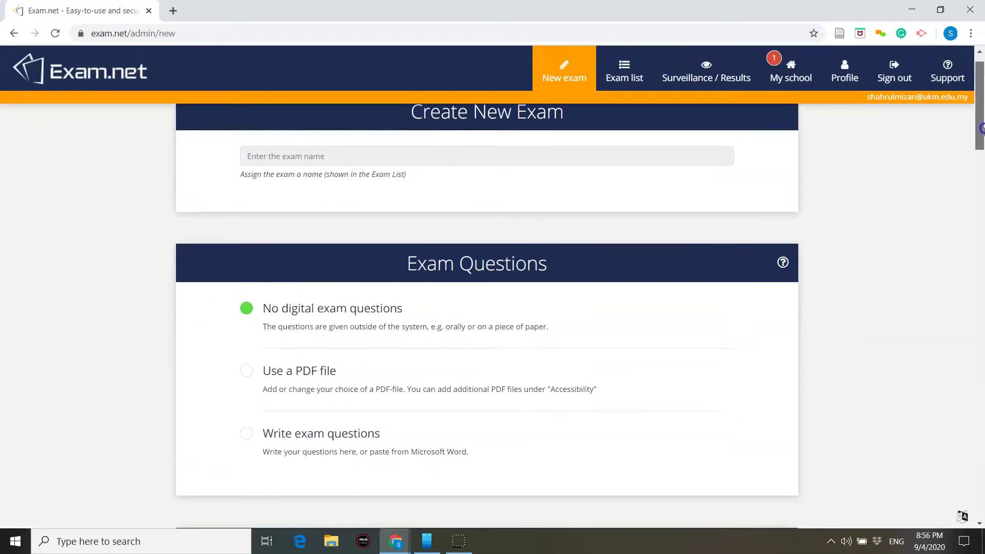
{"action": "scroll", "coordinate": [981, 128], "scroll_direction": "up", "scroll_amount": 1}
{"action": "left_click", "coordinate": [584, 188]}
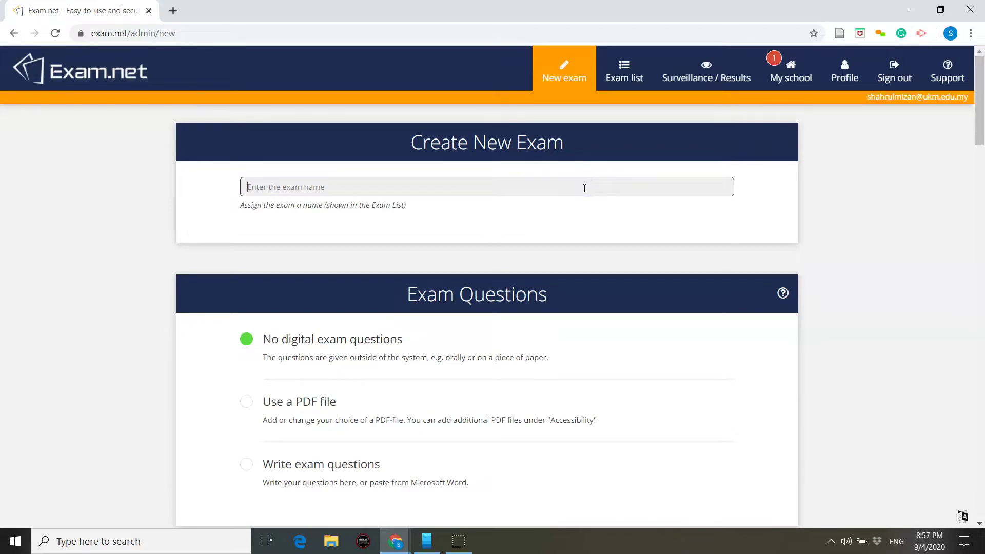
{"action": "type", "text": "Peperiksaan Simulasi"}
{"action": "scroll", "coordinate": [838, 174], "scroll_direction": "down", "scroll_amount": 2}
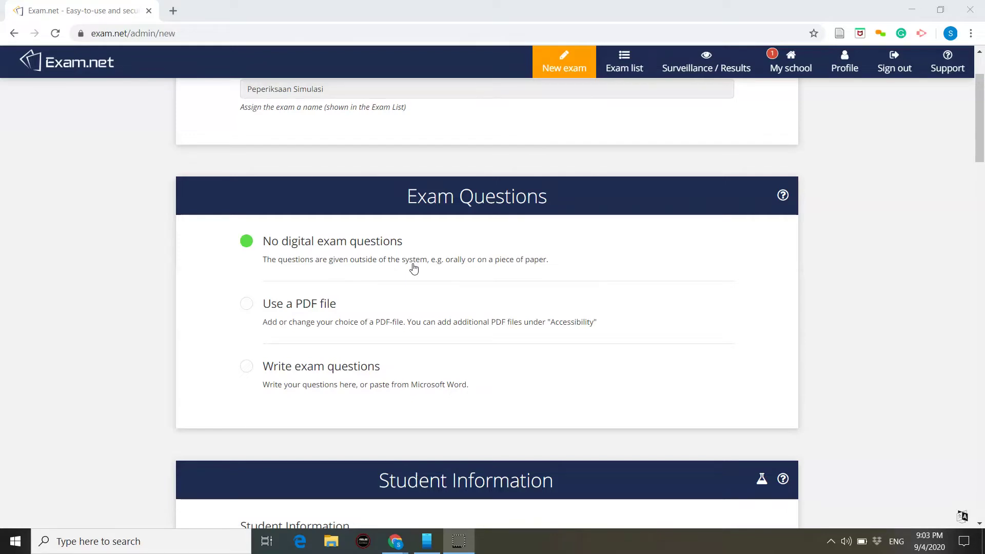
{"action": "left_click", "coordinate": [396, 311]}
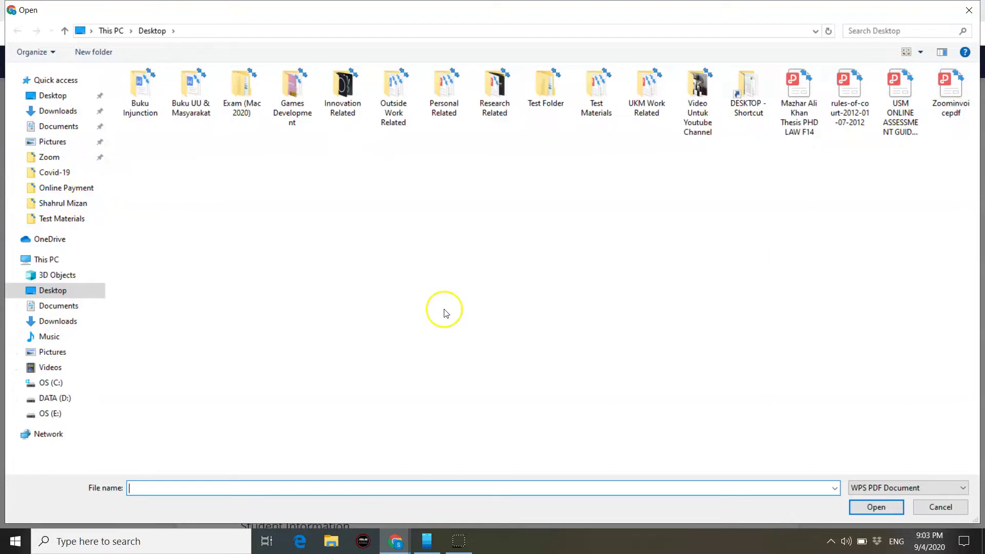
Pick the rules-of-court PDF as the exam paper, then switch to writing exam questions.
{"action": "double_click", "coordinate": [857, 93]}
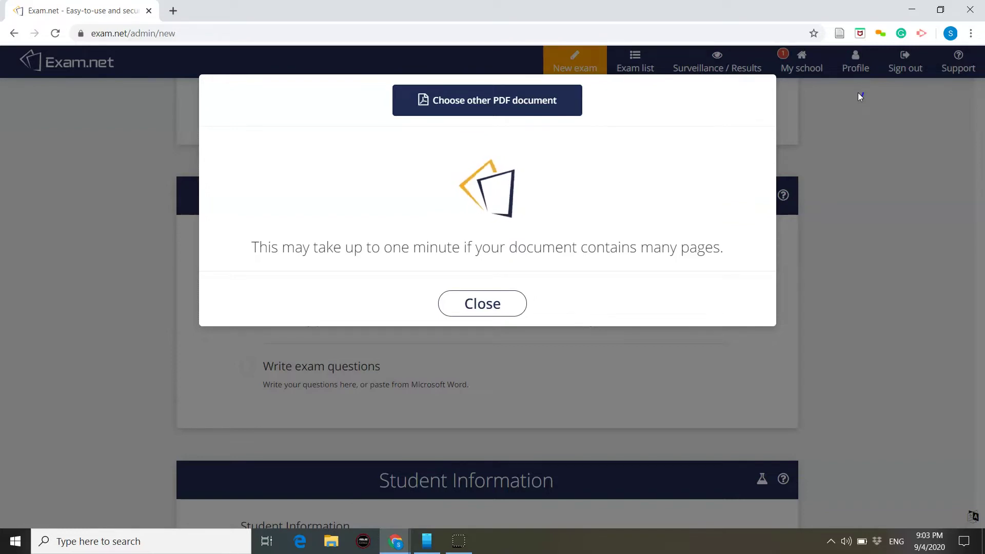
{"action": "left_click", "coordinate": [504, 307]}
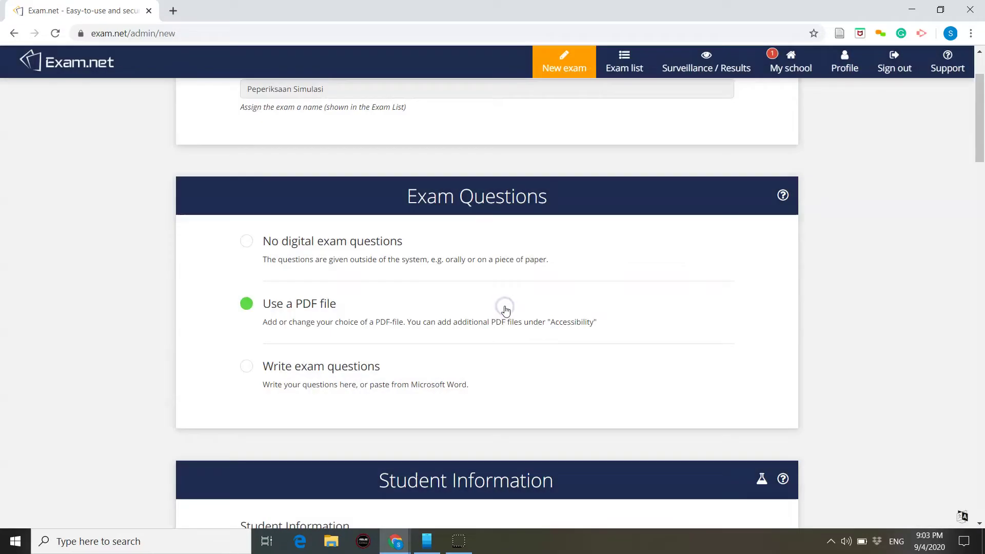
{"action": "left_click", "coordinate": [471, 326]}
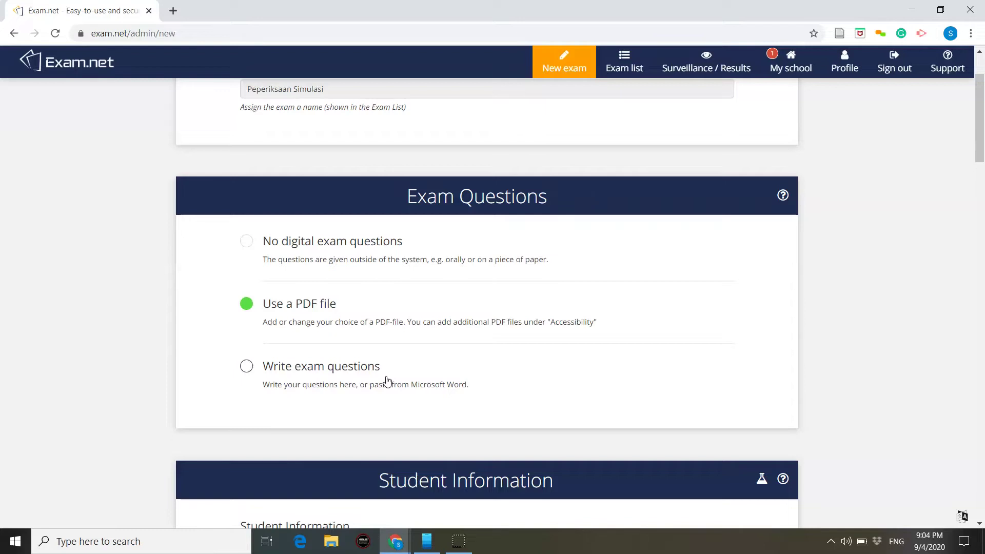
{"action": "left_click", "coordinate": [387, 379]}
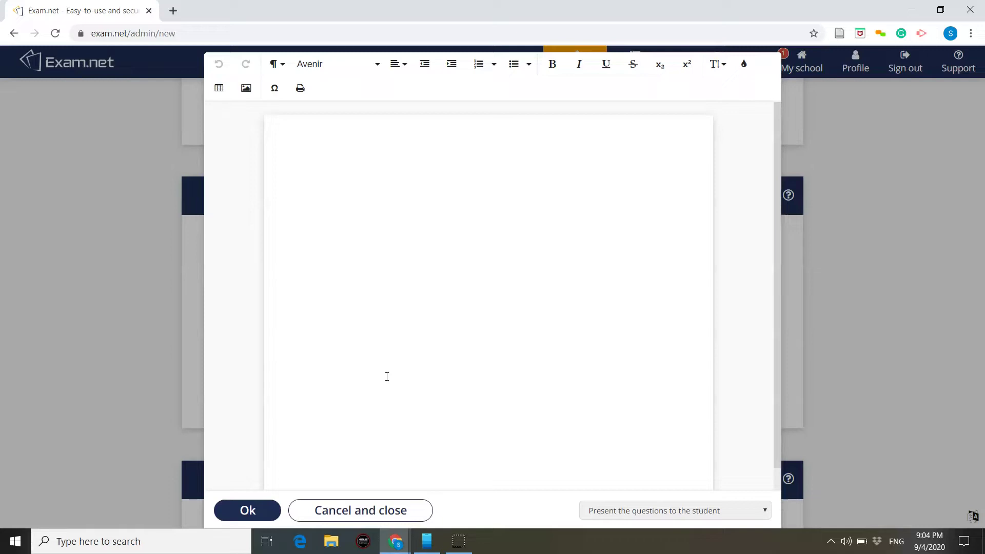
Bring up File Explorer on the Desktop folder while the question editor stays blank.
{"action": "left_click", "coordinate": [387, 186]}
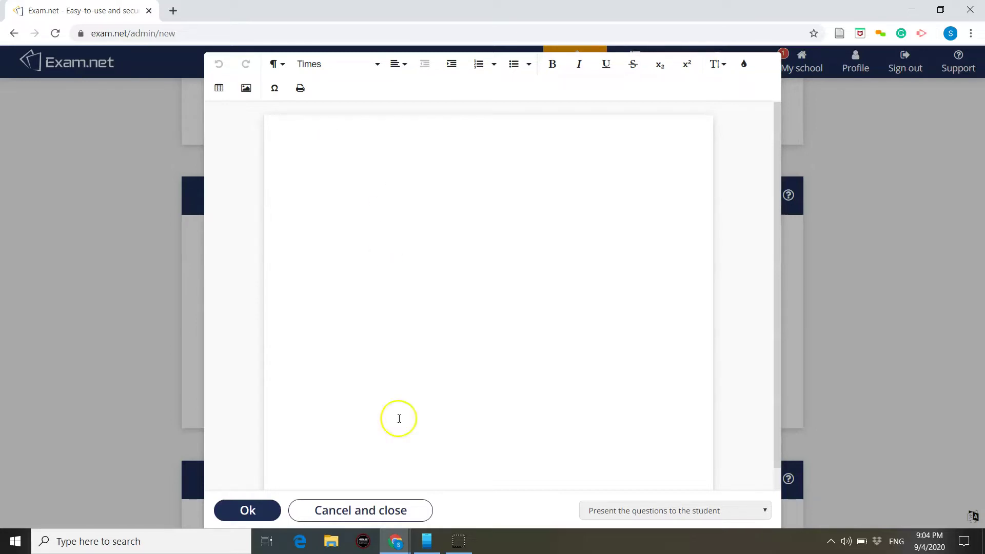
{"action": "left_click", "coordinate": [333, 545]}
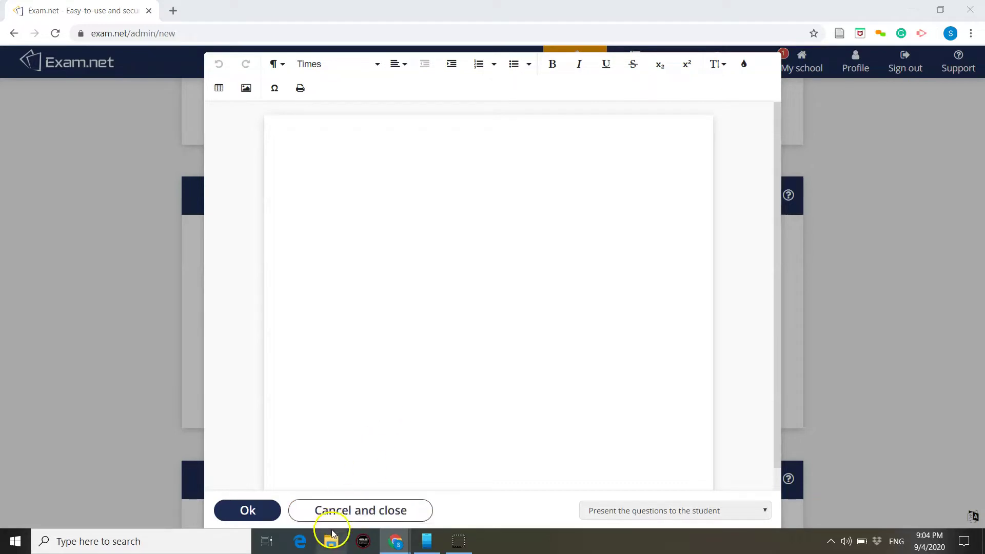
{"action": "left_click", "coordinate": [331, 534]}
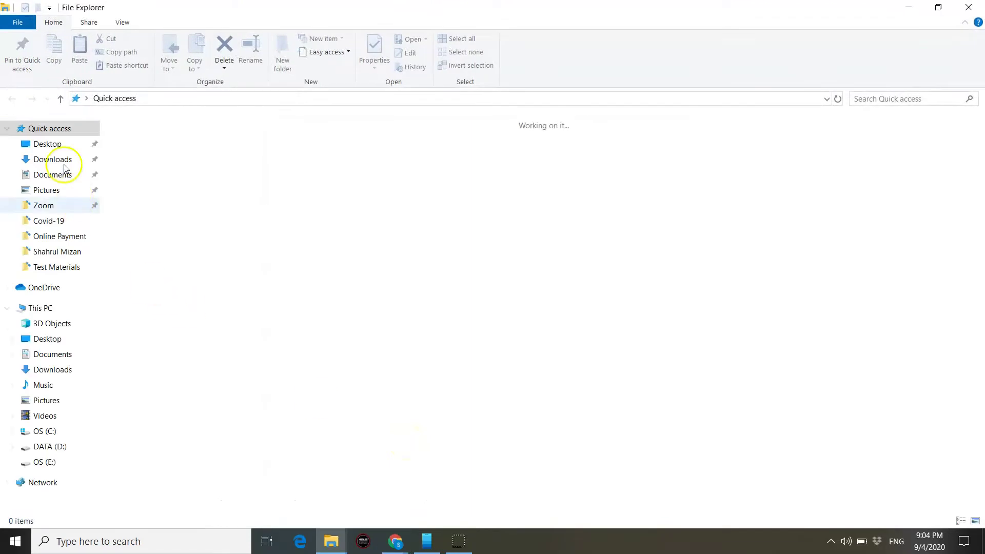
{"action": "left_click", "coordinate": [57, 146]}
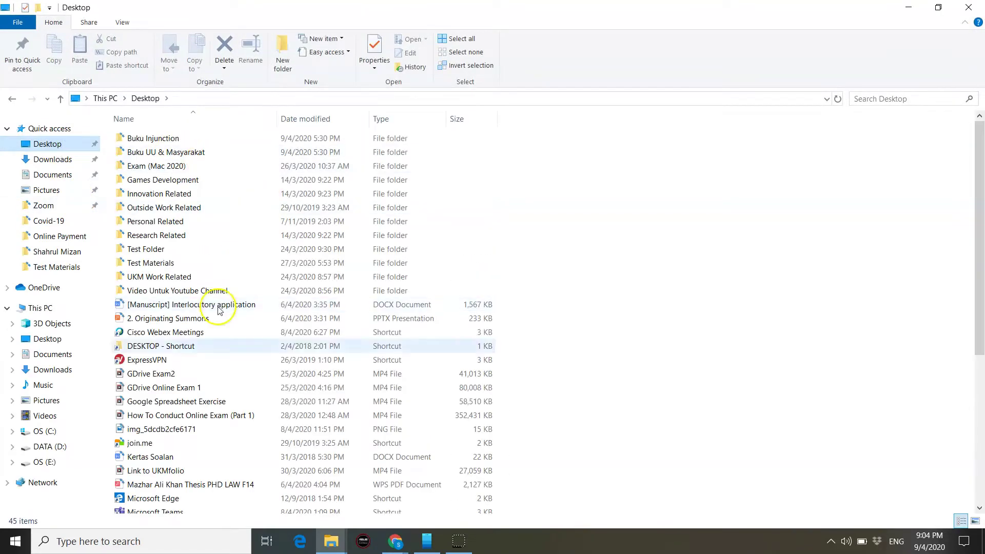
Open Kertas Soalan.docx from the Desktop in WPS Office.
{"action": "double_click", "coordinate": [172, 455]}
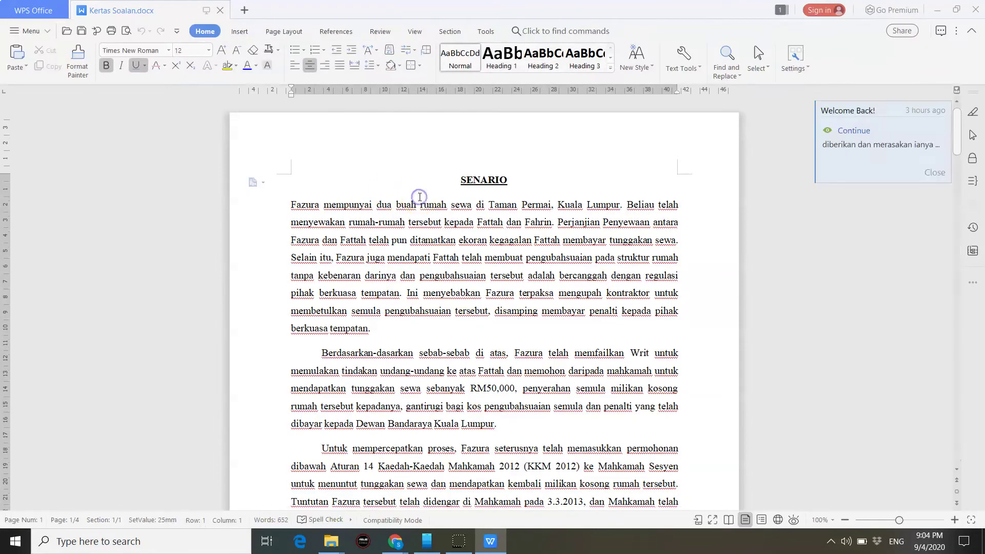
Copy the entire Kertas Soalan text and return to the Exam.net question editor.
{"action": "key", "text": "ctrl+a"}
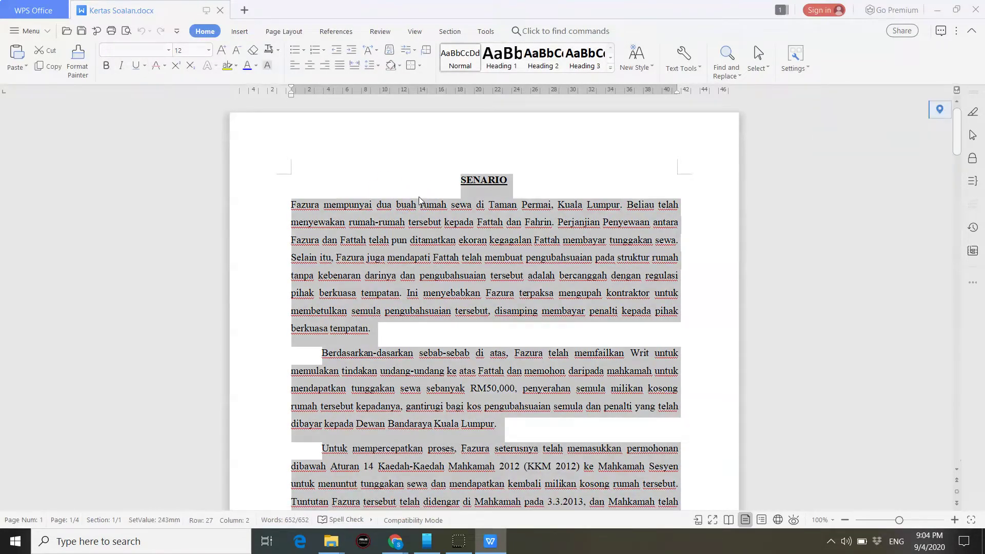
{"action": "right_click", "coordinate": [445, 208]}
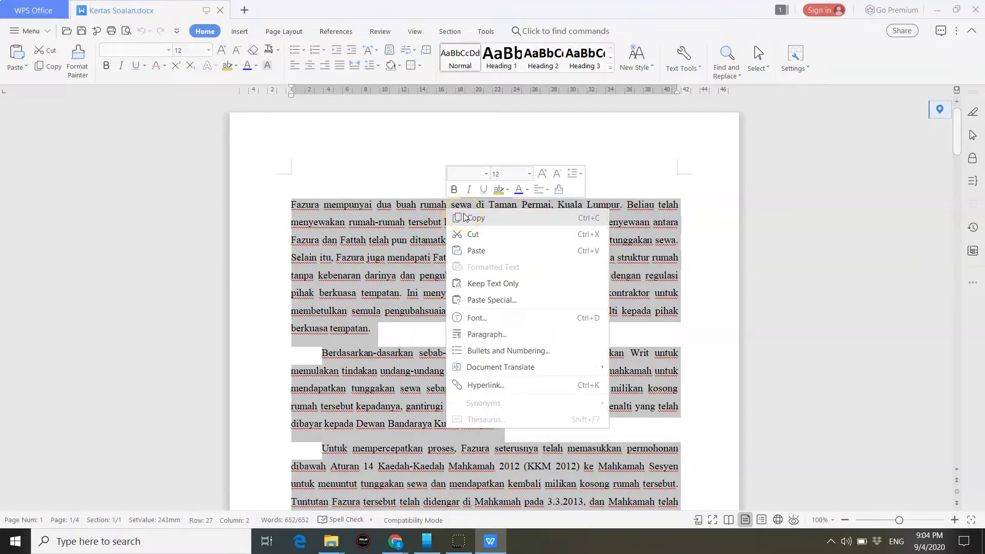
{"action": "left_click", "coordinate": [465, 217]}
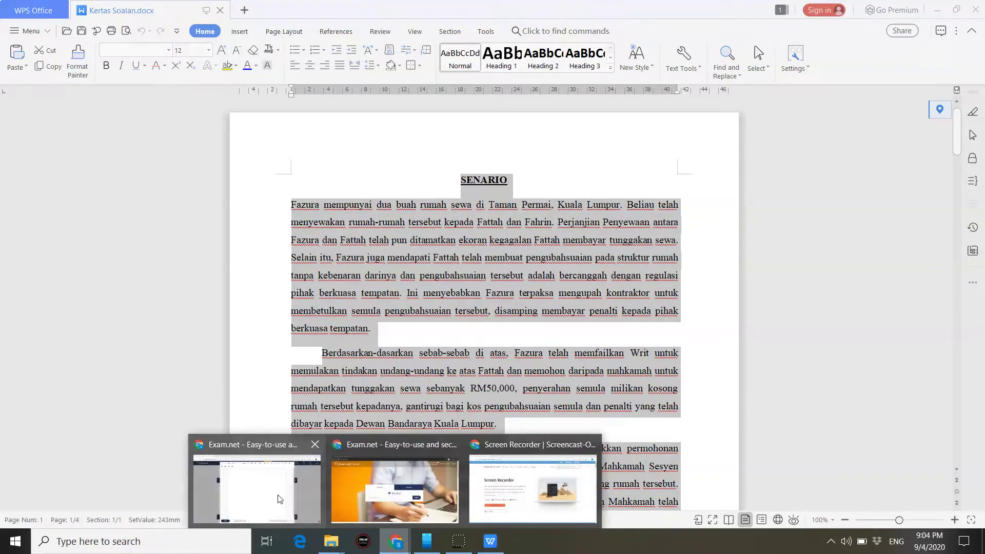
{"action": "mouse_move", "coordinate": [395, 541]}
{"action": "left_click", "coordinate": [278, 498]}
{"action": "left_click", "coordinate": [481, 186]}
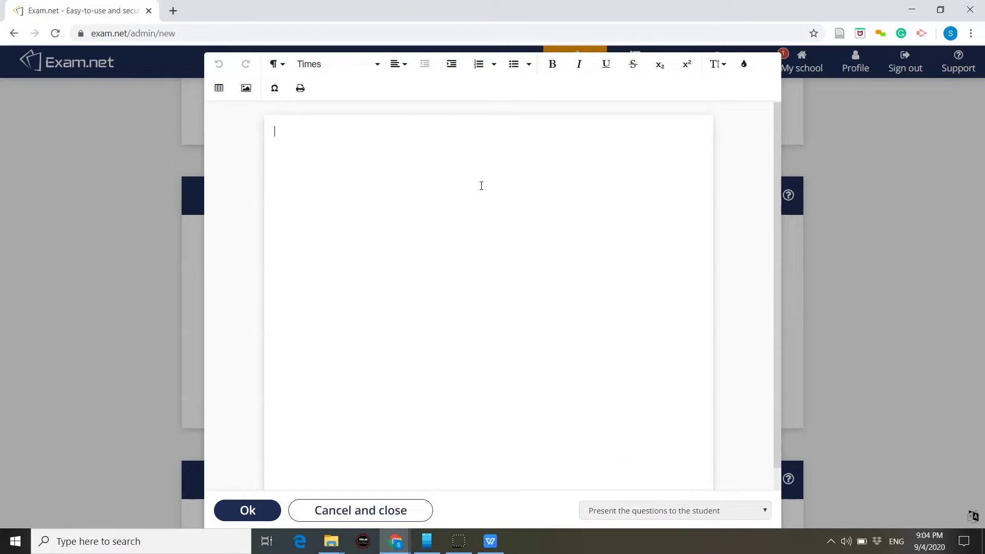
Paste the Kertas Soalan questions, parts a–c worth 7, 8 and 10 marks, and save.
{"action": "left_click", "coordinate": [419, 165]}
{"action": "key", "text": "ctrl+v"}
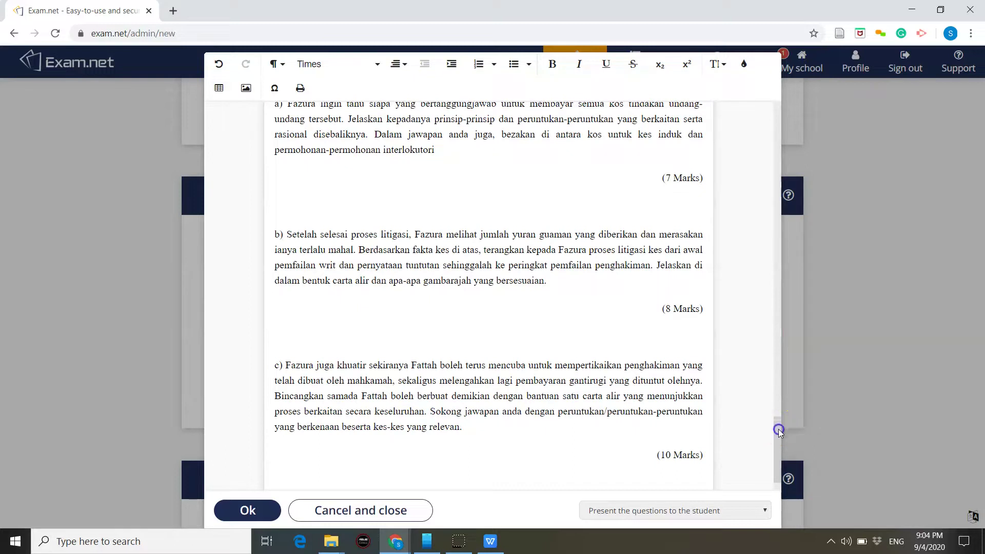
{"action": "left_click", "coordinate": [258, 513]}
{"action": "left_click", "coordinate": [249, 512]}
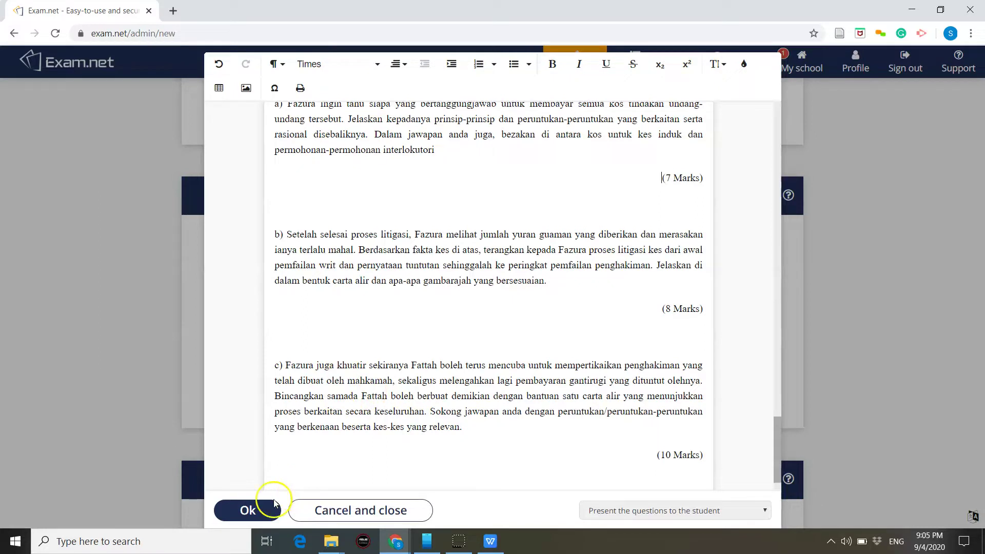
{"action": "left_click", "coordinate": [272, 505]}
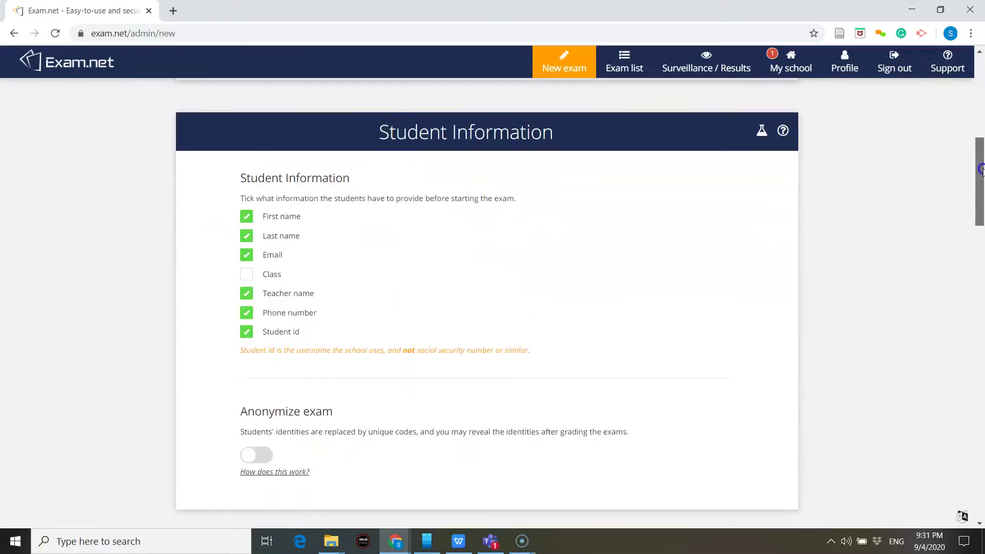
Require names, email, teacher name, phone number and student id in Student Information, but not class.
{"action": "left_click_drag", "start_coordinate": [980, 170], "coordinate": [980, 173]}
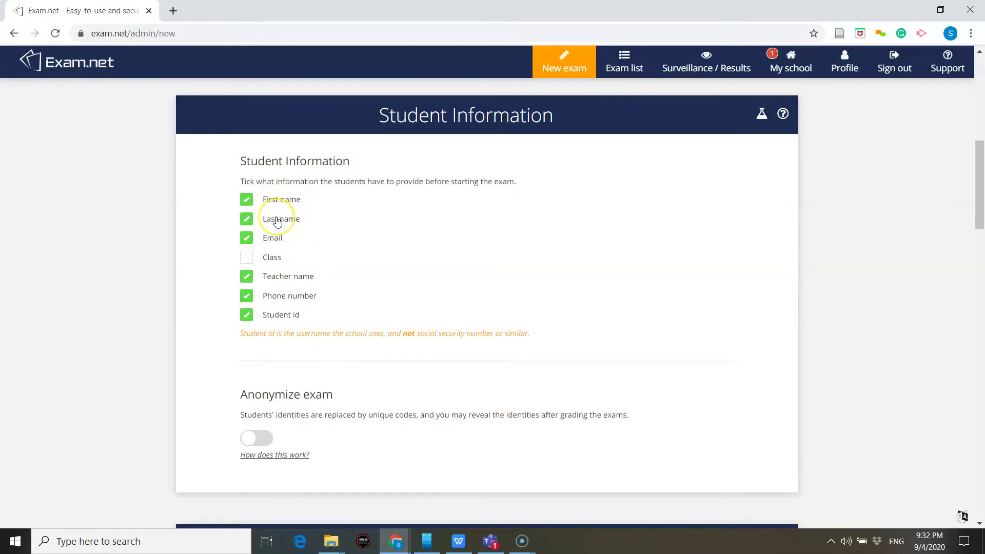
{"action": "left_click", "coordinate": [247, 240]}
Require first name, last name, email, phone number and student id, with Class and Teacher name unticked.
{"action": "left_click", "coordinate": [249, 242]}
{"action": "left_click", "coordinate": [247, 259]}
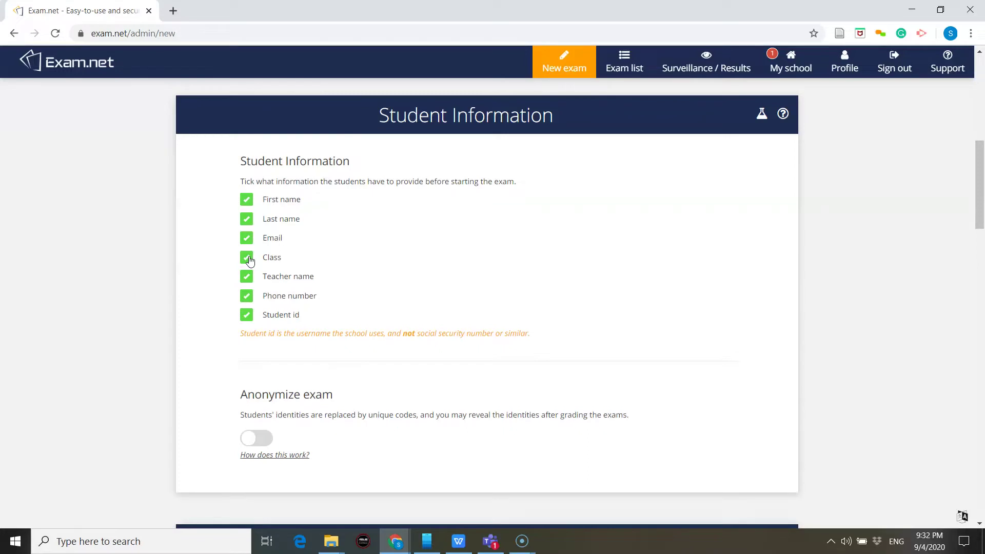
{"action": "left_click", "coordinate": [247, 258]}
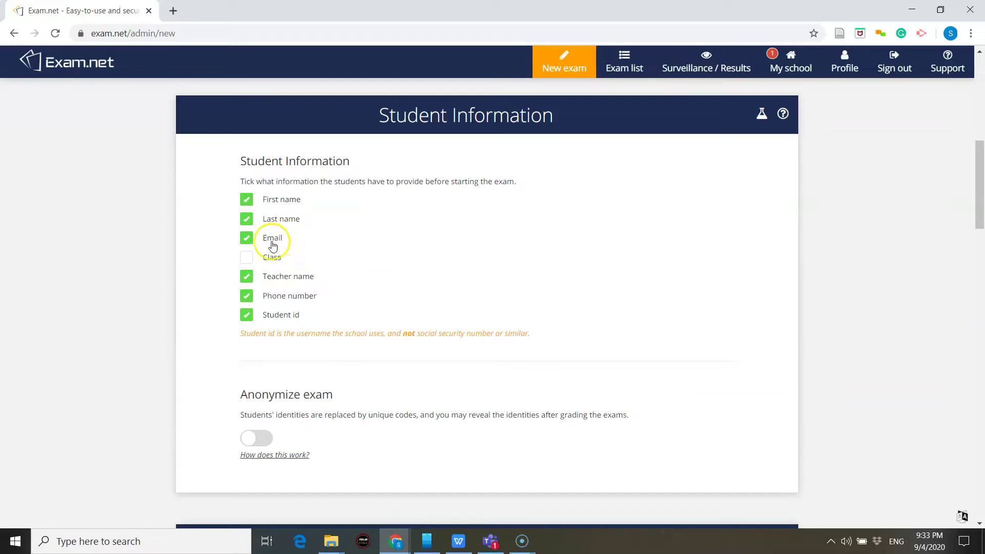
{"action": "left_click", "coordinate": [248, 277]}
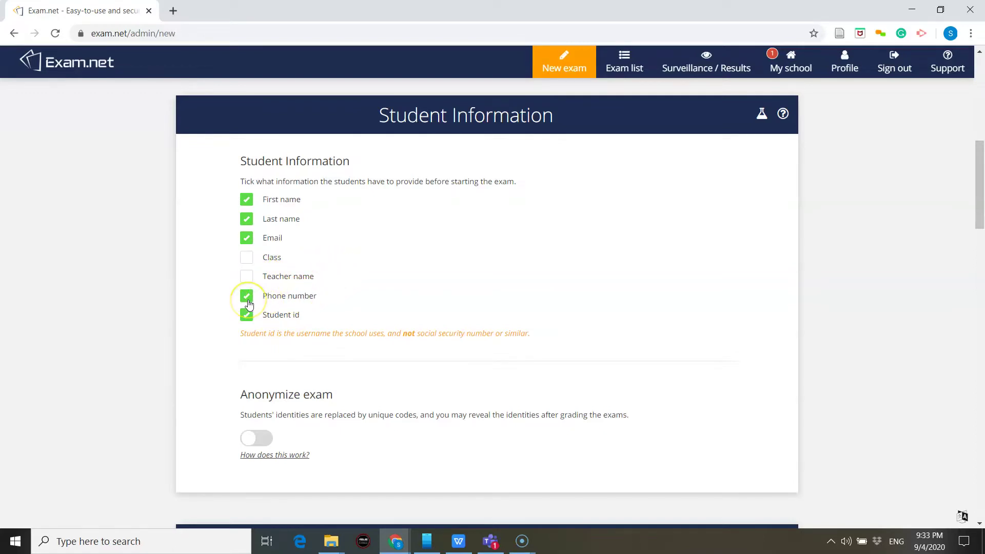
{"action": "left_click", "coordinate": [247, 316]}
{"action": "scroll", "coordinate": [982, 194], "scroll_direction": "down", "scroll_amount": 2}
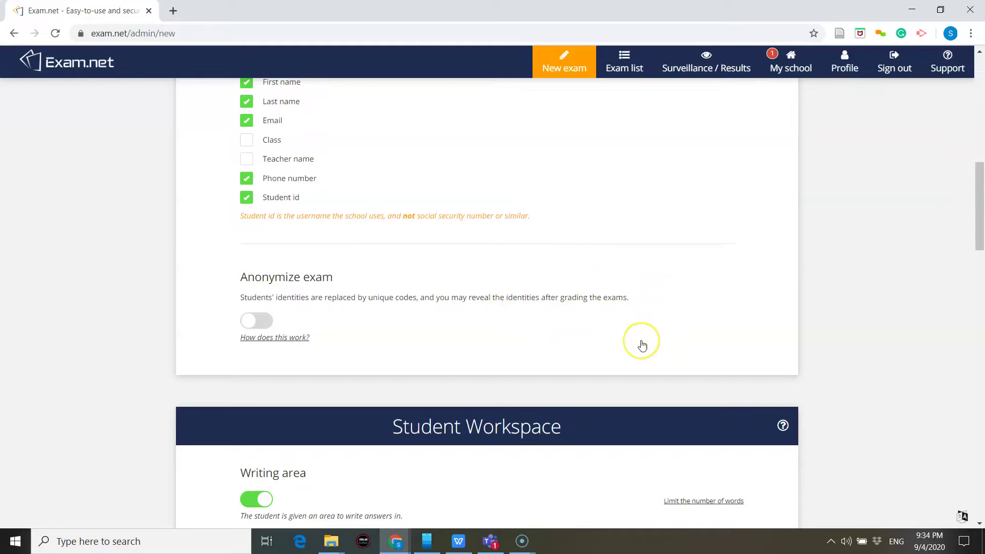
Trial Anonymize exam on then back off, and scroll down to Student Workspace.
{"action": "left_click", "coordinate": [263, 324]}
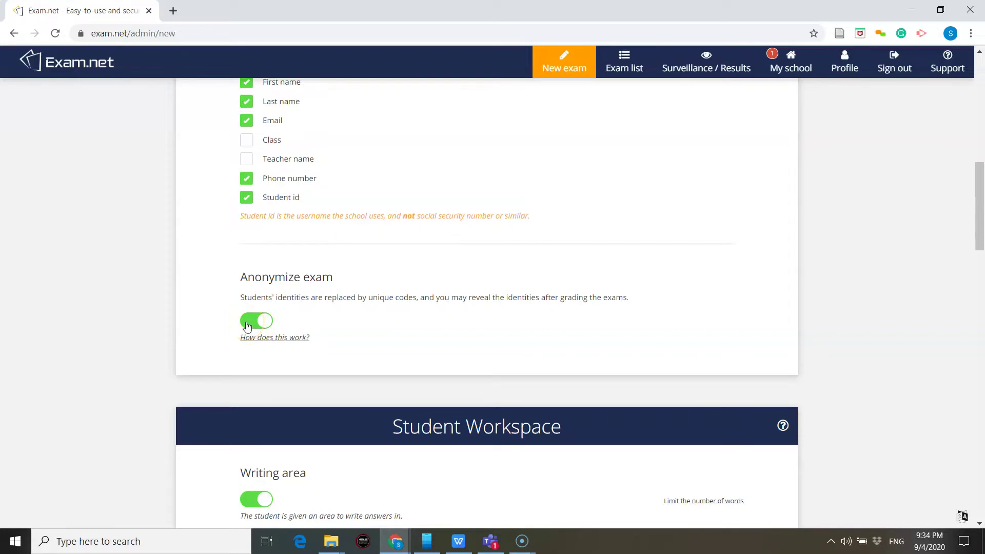
{"action": "left_click", "coordinate": [247, 324]}
{"action": "left_click_drag", "start_coordinate": [979, 220], "coordinate": [980, 258]}
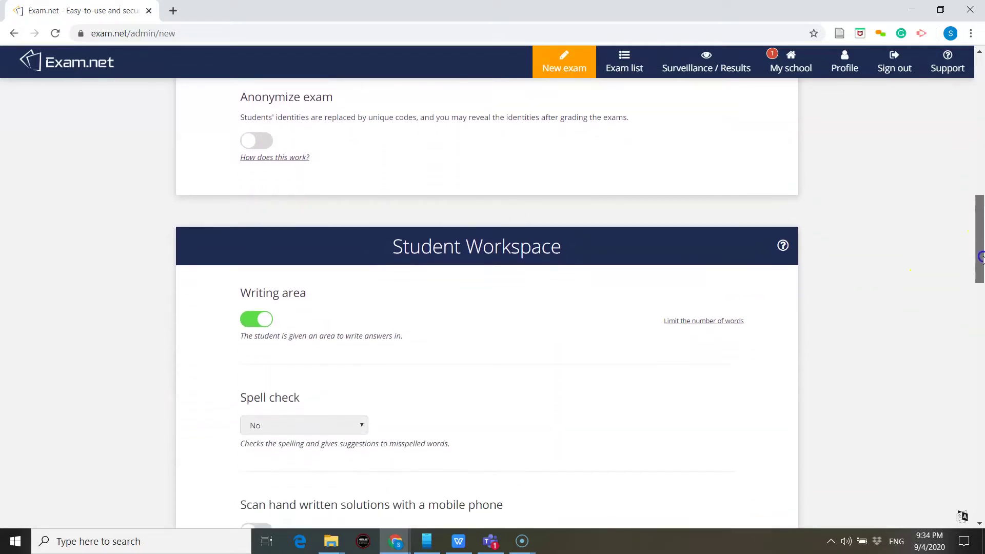
{"action": "left_click_drag", "start_coordinate": [980, 258], "coordinate": [981, 277]}
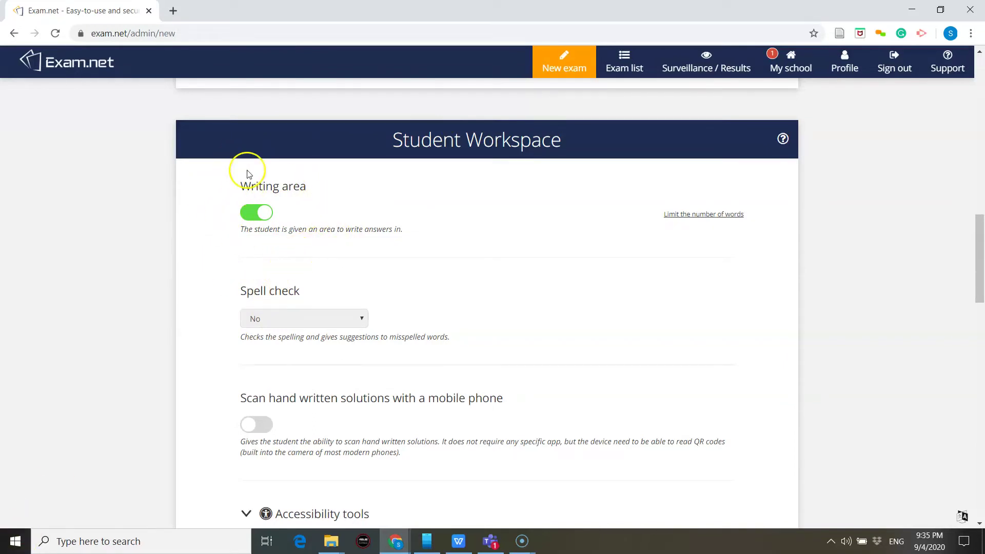
Switch the student Writing area off and back on.
{"action": "left_click", "coordinate": [255, 218]}
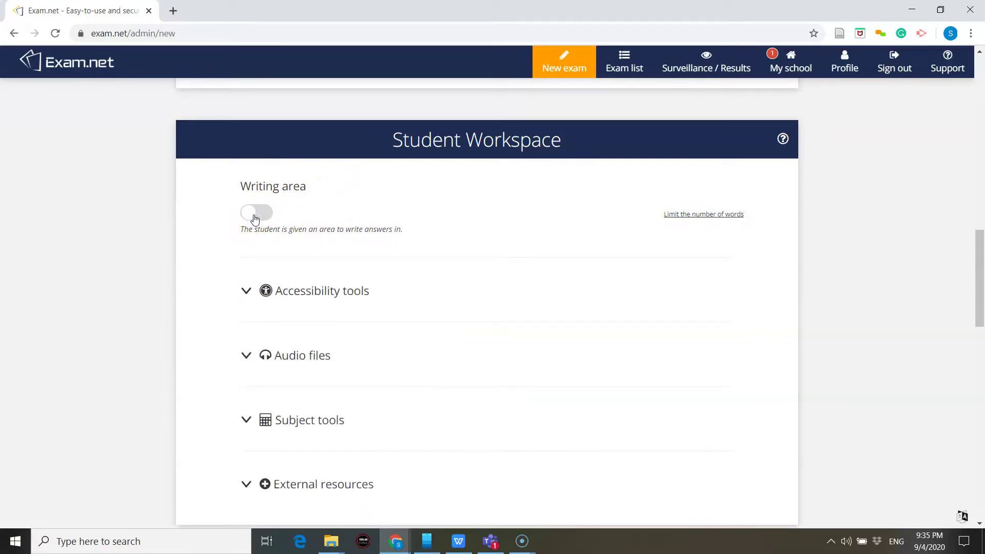
{"action": "left_click", "coordinate": [265, 217]}
{"action": "left_click", "coordinate": [265, 218]}
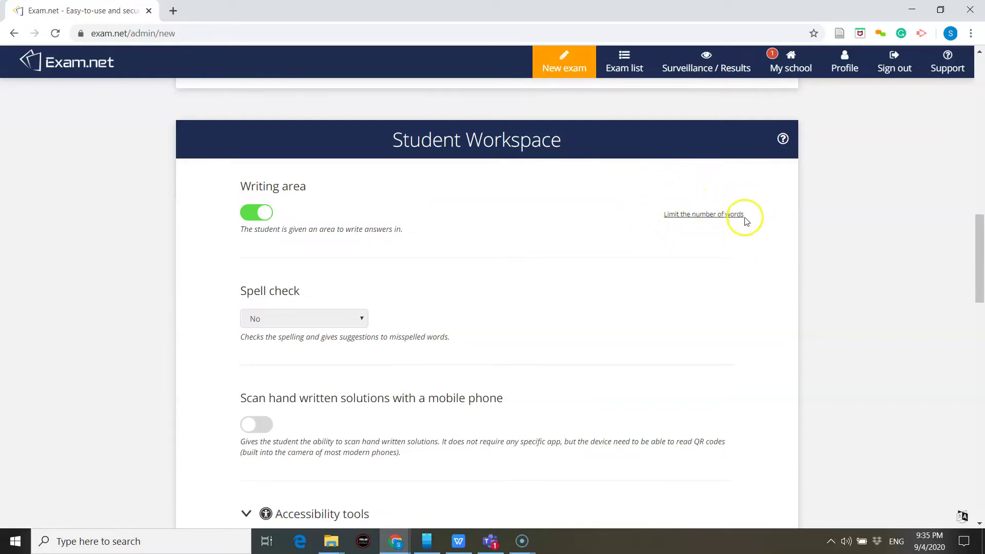
Set a 500-word limit on the writing area, then clear it again.
{"action": "left_click", "coordinate": [700, 215]}
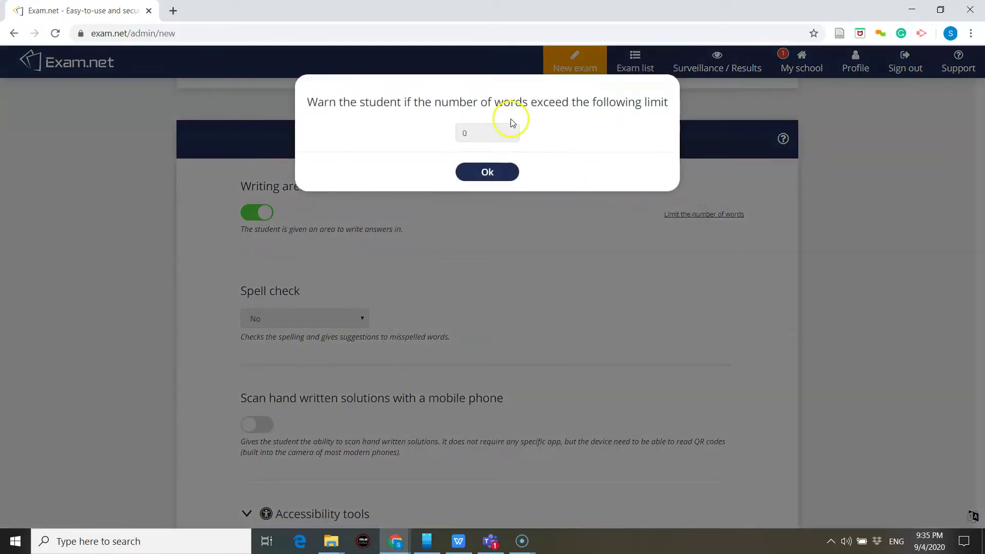
{"action": "left_click", "coordinate": [504, 132]}
{"action": "type", "text": "00"}
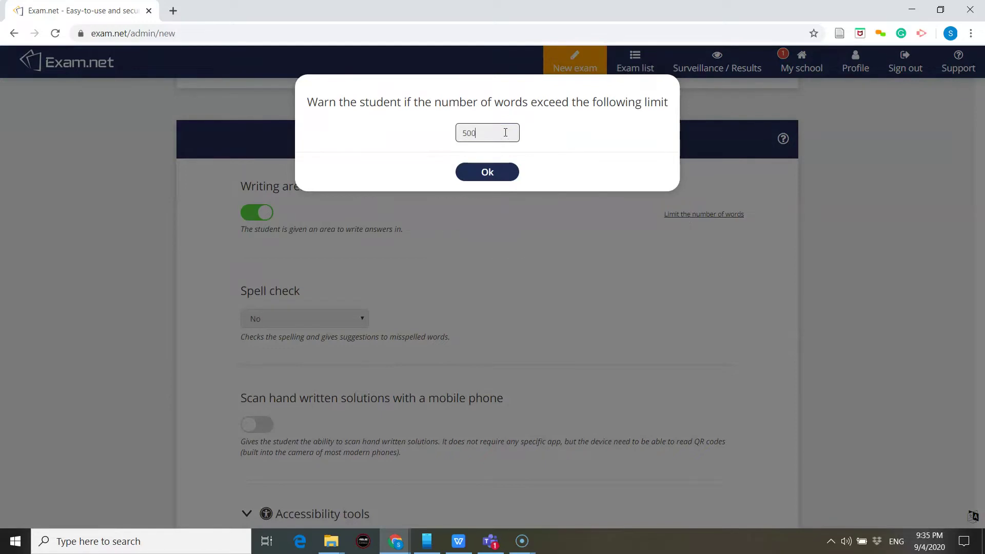
{"action": "left_click", "coordinate": [485, 172]}
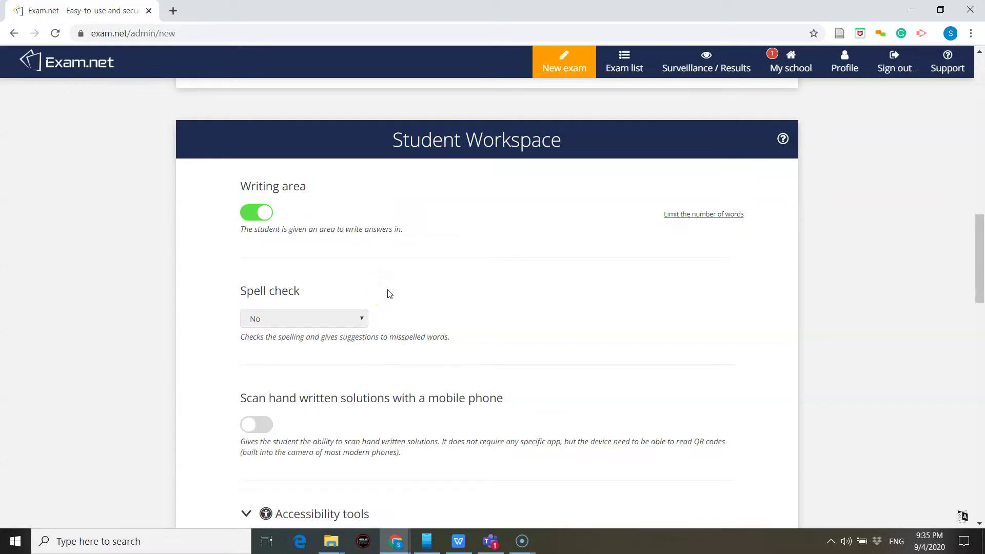
{"action": "left_click", "coordinate": [669, 214]}
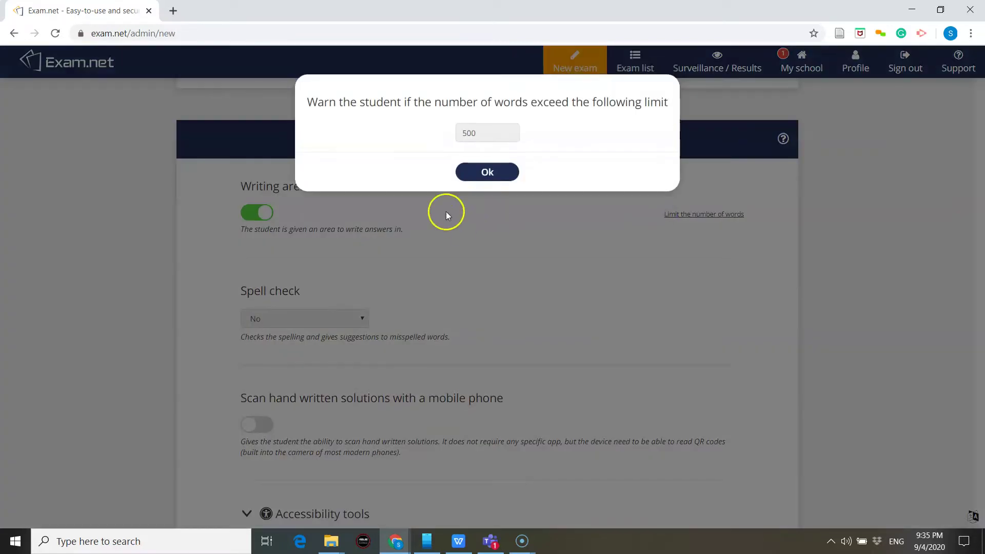
{"action": "double_click", "coordinate": [465, 134]}
{"action": "key", "text": "BackSpace"}
{"action": "left_click", "coordinate": [478, 171]}
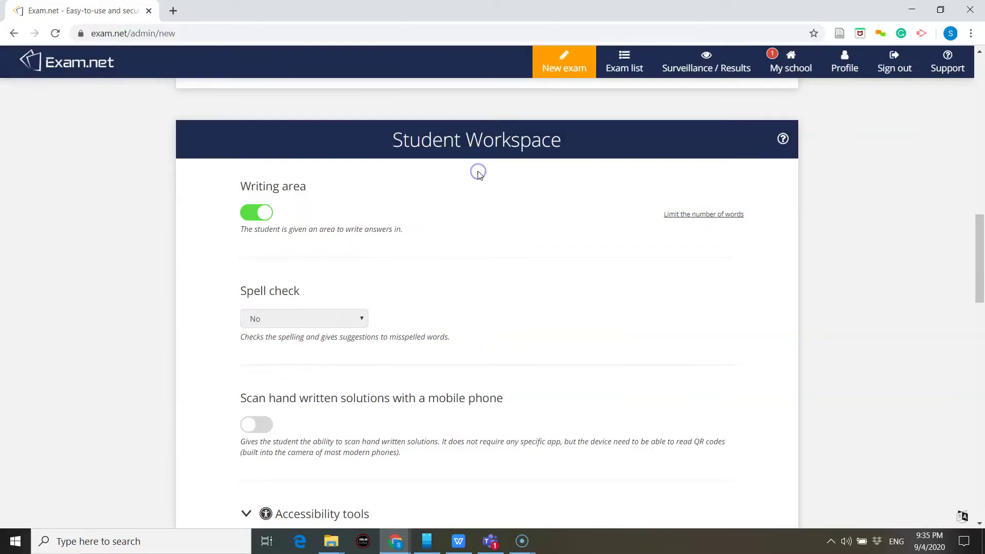
Open the Spell check dropdown, leaving it at No.
{"action": "left_click", "coordinate": [363, 318]}
{"action": "left_click_drag", "start_coordinate": [978, 220], "coordinate": [978, 224]}
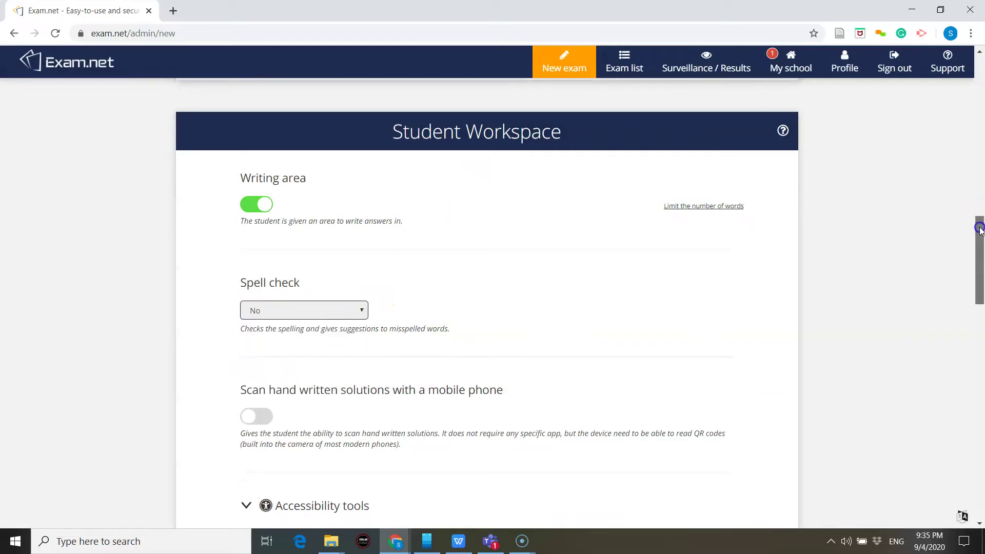
{"action": "left_click", "coordinate": [361, 300]}
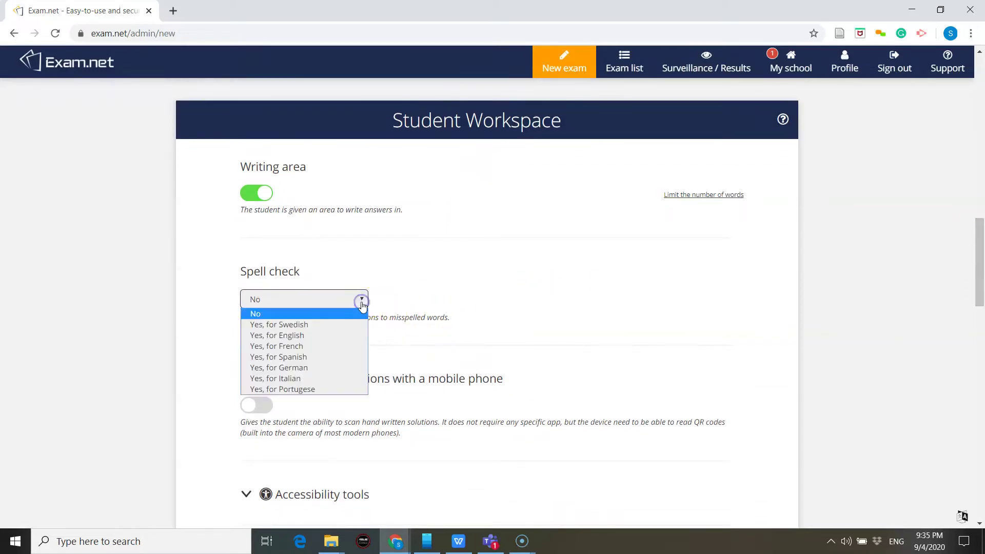
{"action": "left_click", "coordinate": [339, 338]}
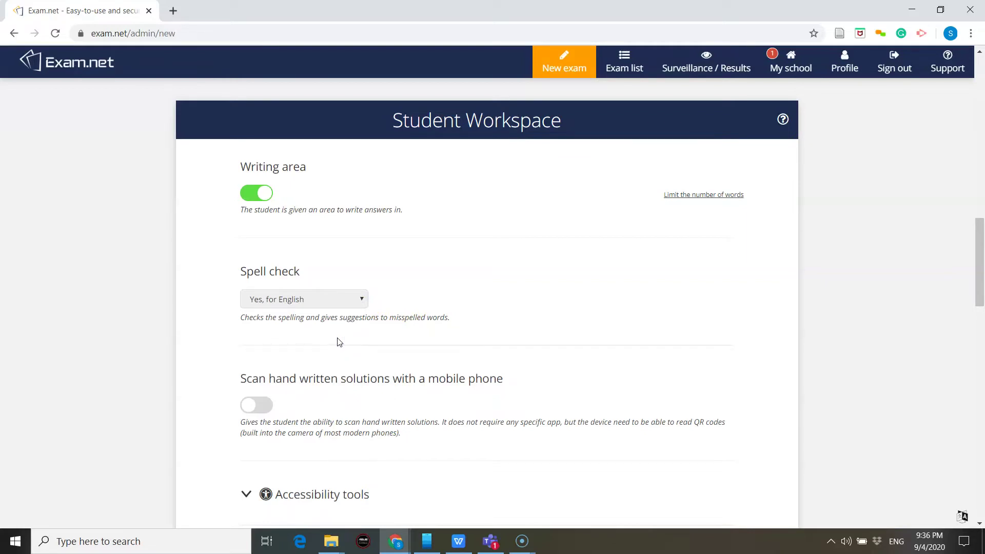
{"action": "left_click", "coordinate": [361, 300]}
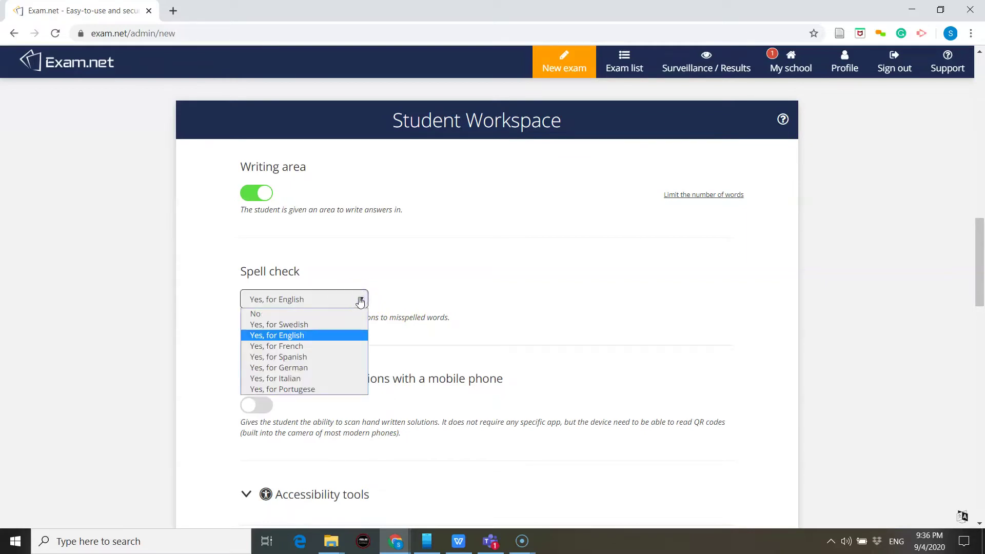
{"action": "left_click", "coordinate": [333, 313]}
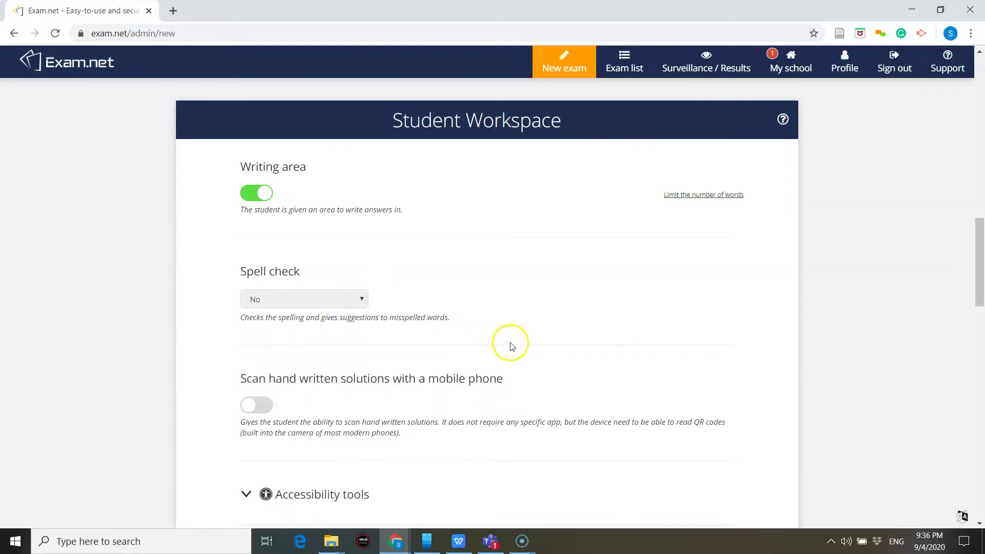
{"action": "scroll", "coordinate": [978, 285], "scroll_direction": "down", "scroll_amount": 3}
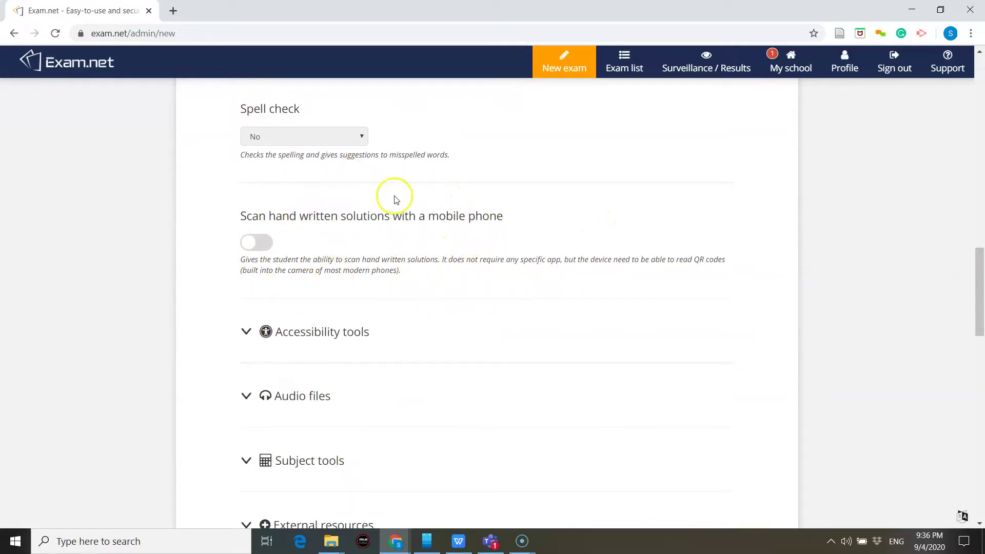
{"action": "left_click_drag", "start_coordinate": [977, 287], "coordinate": [978, 254]}
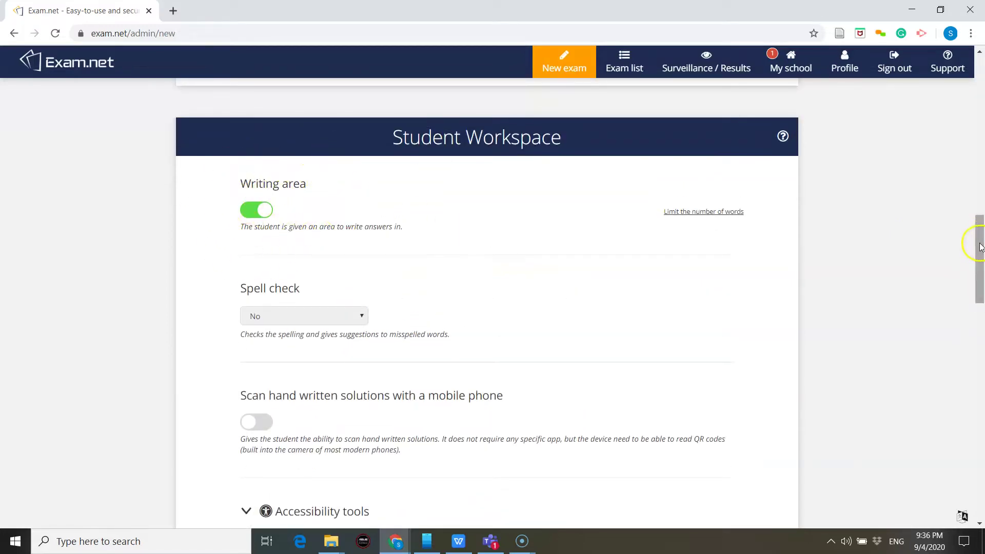
{"action": "scroll", "coordinate": [980, 241], "scroll_direction": "down", "scroll_amount": 3}
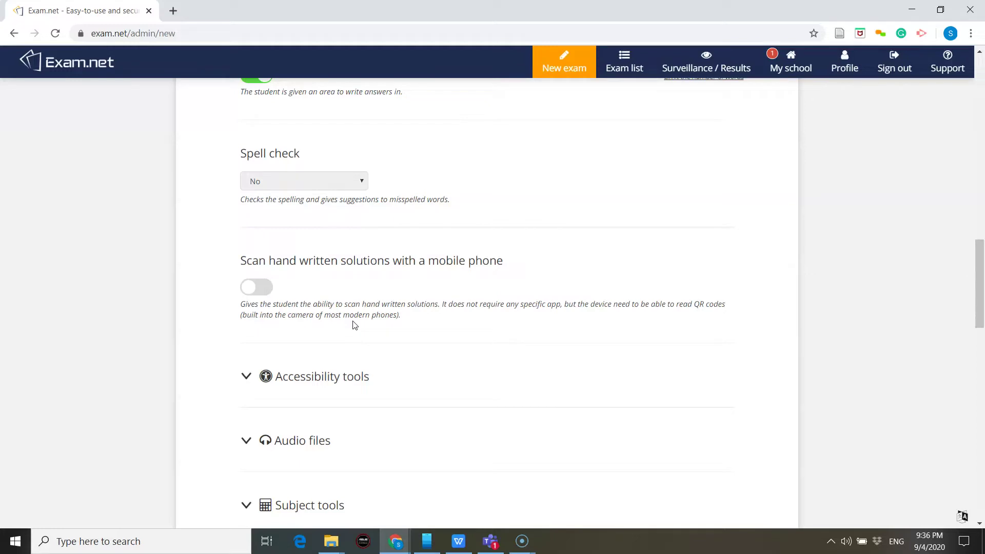
Enable scanning handwritten solutions with a mobile phone, keeping spell check at No.
{"action": "left_click", "coordinate": [261, 289]}
{"action": "left_click", "coordinate": [488, 263]}
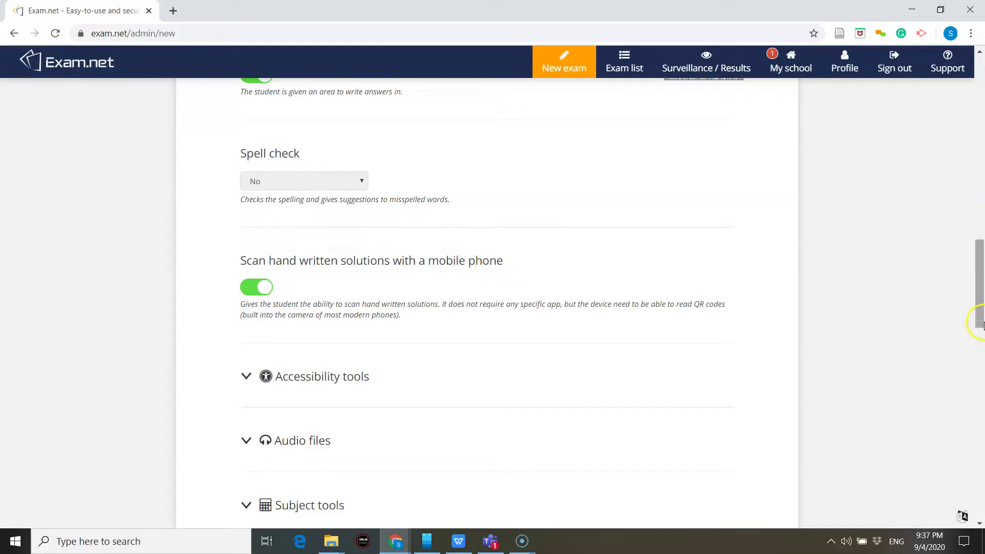
{"action": "left_click_drag", "start_coordinate": [980, 307], "coordinate": [980, 280]}
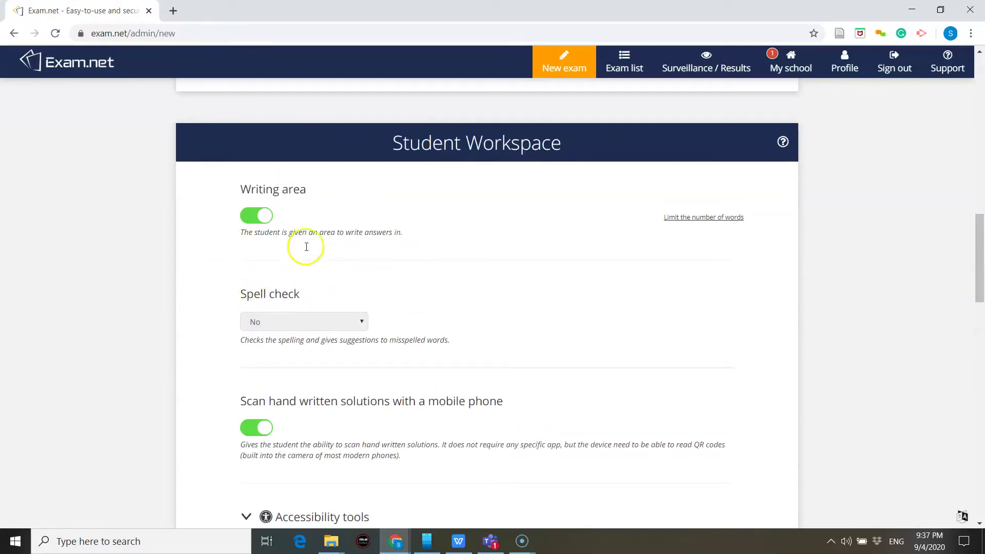
{"action": "left_click_drag", "start_coordinate": [979, 241], "coordinate": [980, 264]}
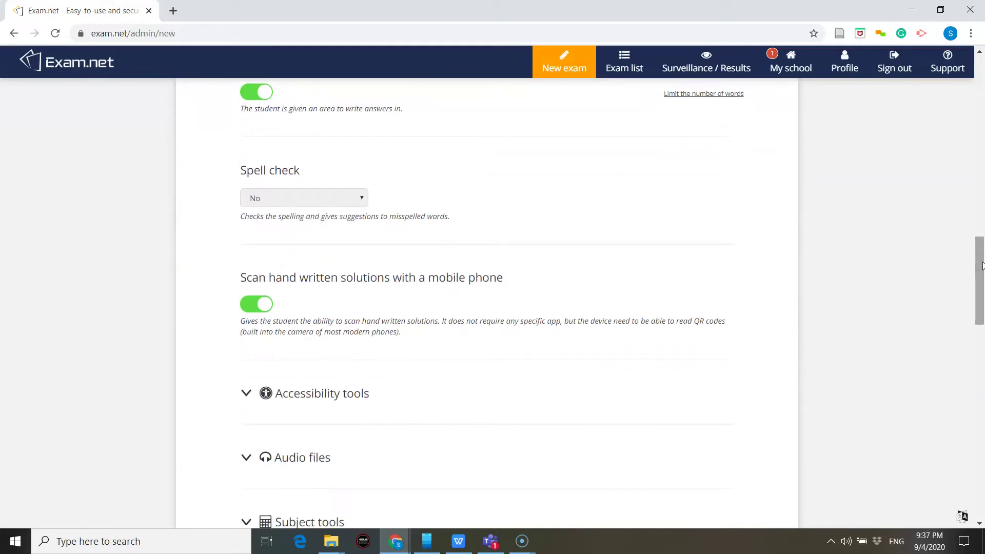
{"action": "left_click_drag", "start_coordinate": [982, 265], "coordinate": [982, 276]}
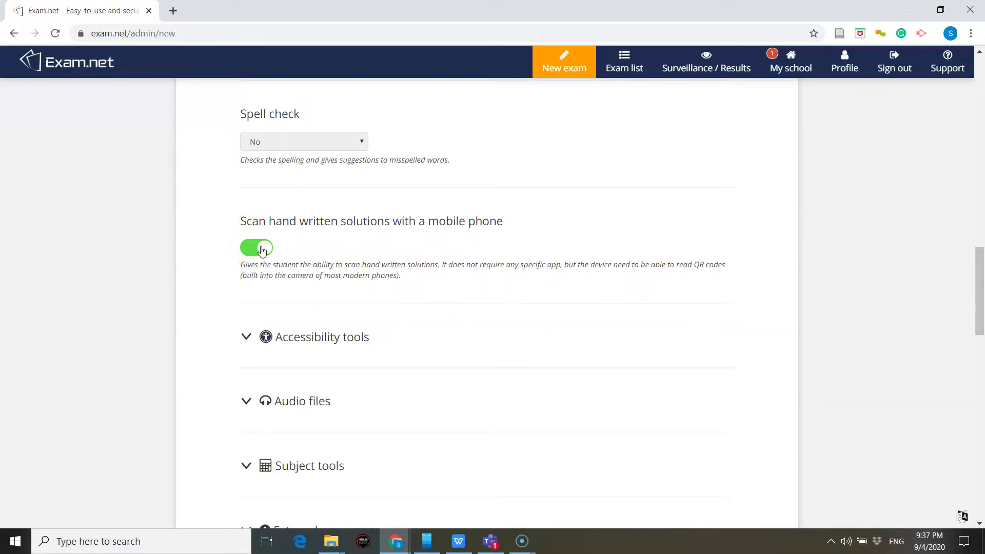
{"action": "left_click_drag", "start_coordinate": [976, 268], "coordinate": [976, 283]}
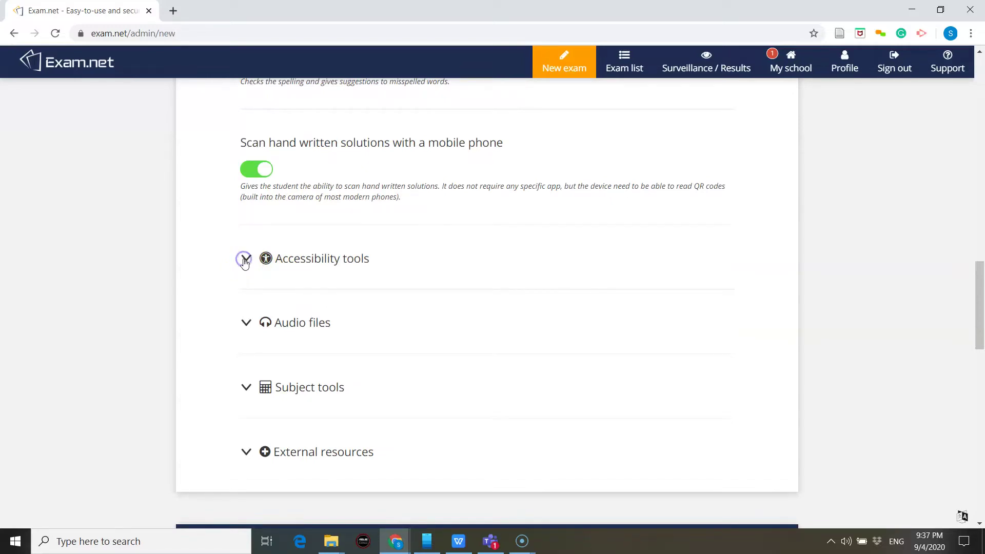
Expand Accessibility tools to show translation help, English synonyms, speech synthesis and additional documents.
{"action": "left_click", "coordinate": [245, 259]}
{"action": "mouse_move", "coordinate": [978, 257]}
{"action": "left_mouse_down"}
{"action": "mouse_move", "coordinate": [980, 277]}
{"action": "mouse_move", "coordinate": [981, 266]}
{"action": "left_mouse_up"}
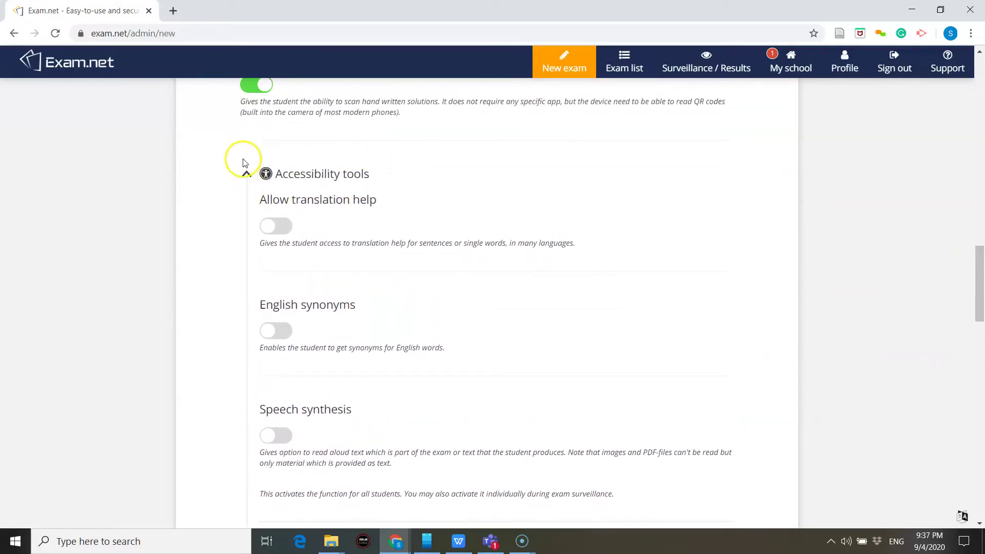
{"action": "left_click_drag", "start_coordinate": [979, 248], "coordinate": [978, 264]}
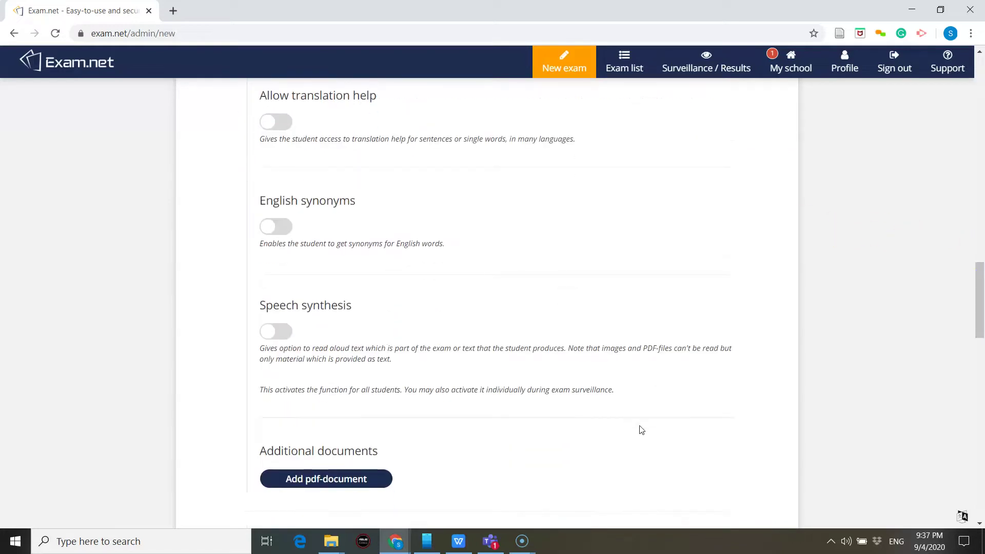
{"action": "left_click", "coordinate": [369, 479]}
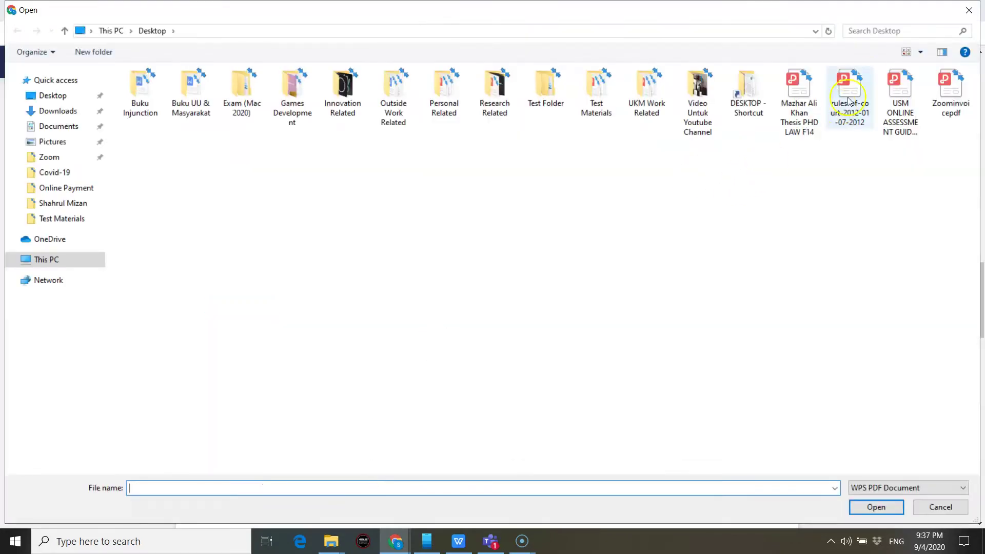
{"action": "left_click", "coordinate": [849, 91]}
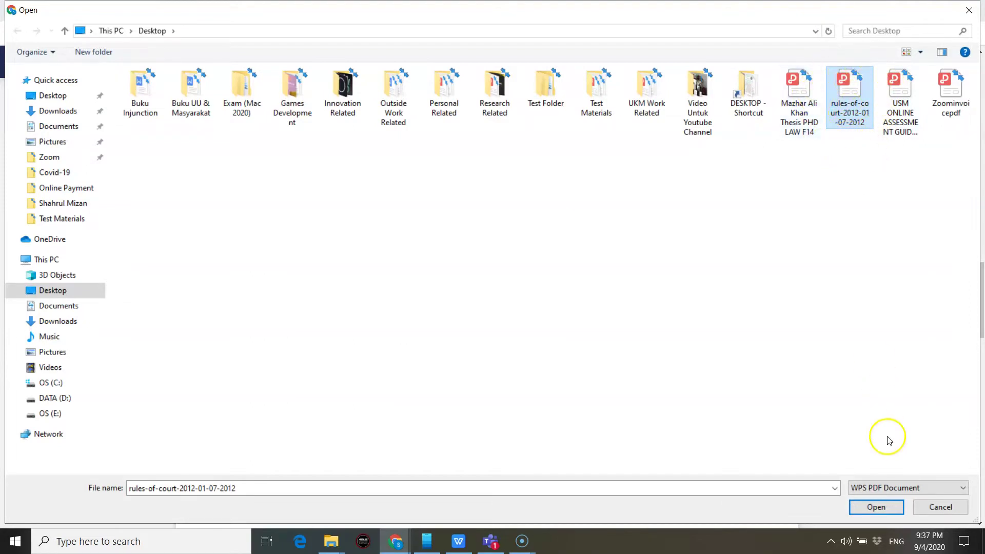
{"action": "left_click", "coordinate": [940, 507]}
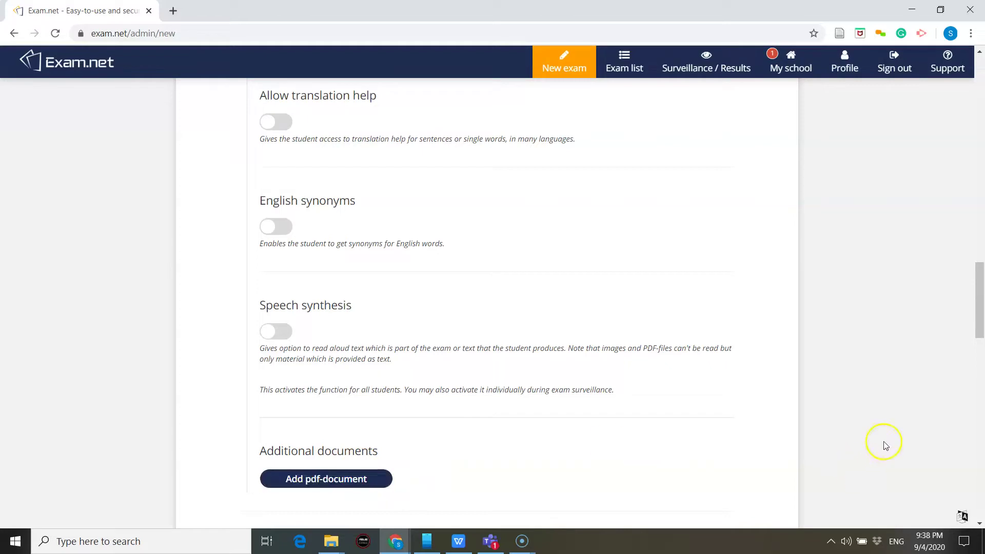
{"action": "left_click_drag", "start_coordinate": [980, 324], "coordinate": [981, 328]}
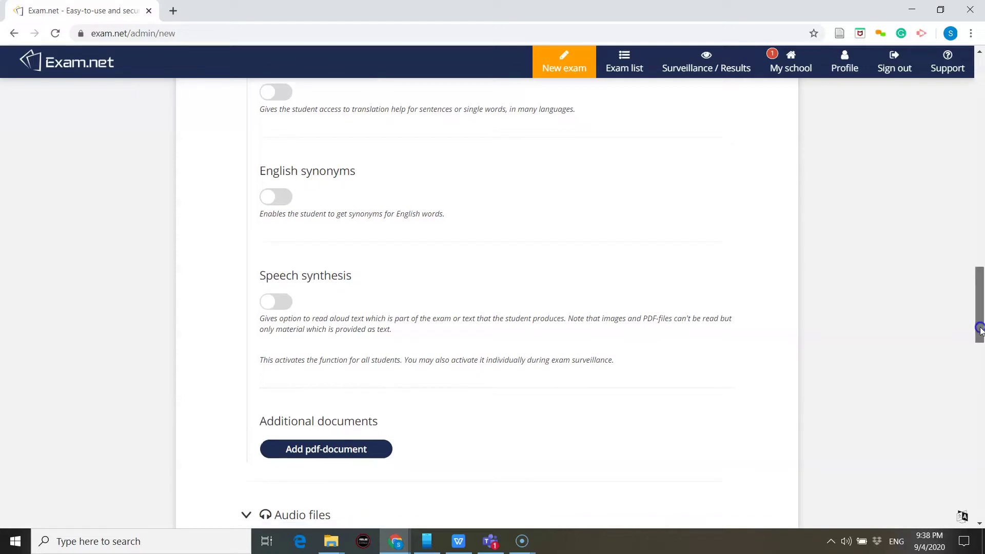
{"action": "left_click_drag", "start_coordinate": [980, 329], "coordinate": [980, 333]}
{"action": "scroll", "coordinate": [541, 232], "scroll_direction": "up", "scroll_amount": 3}
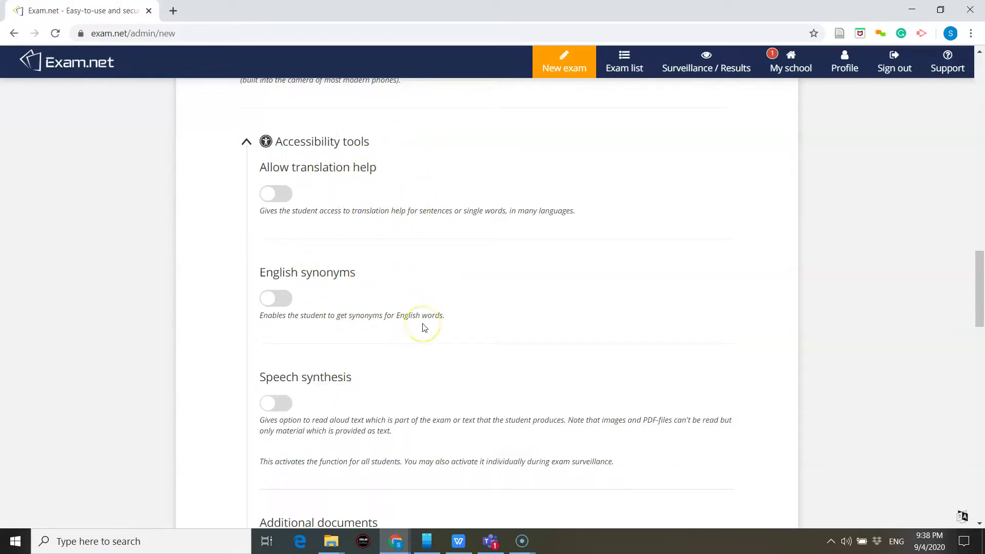
{"action": "left_click", "coordinate": [363, 201]}
{"action": "left_click_drag", "start_coordinate": [980, 285], "coordinate": [979, 345]}
Expand Audio files, then open the mp3 audio converter page in a new tab.
{"action": "left_click", "coordinate": [250, 236]}
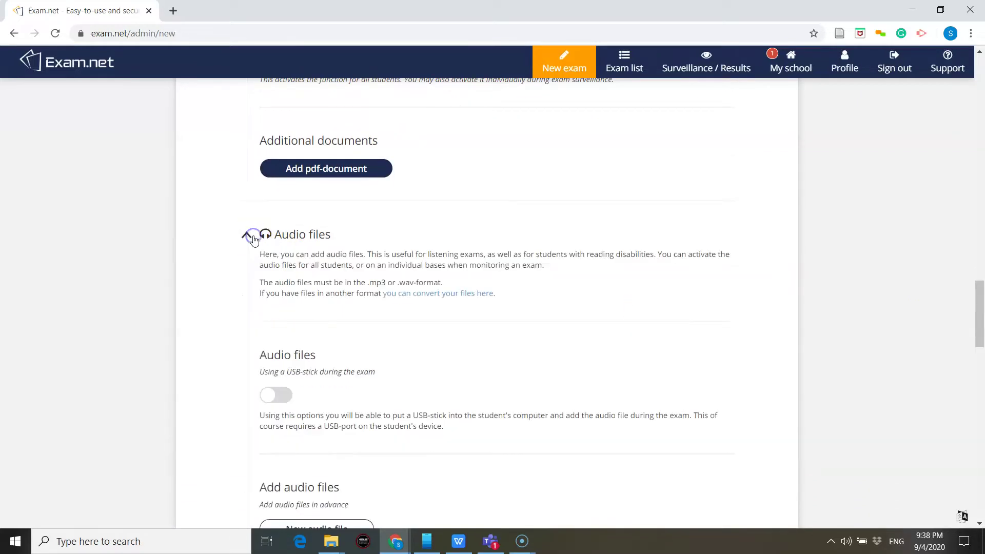
{"action": "left_click_drag", "start_coordinate": [979, 324], "coordinate": [980, 338]}
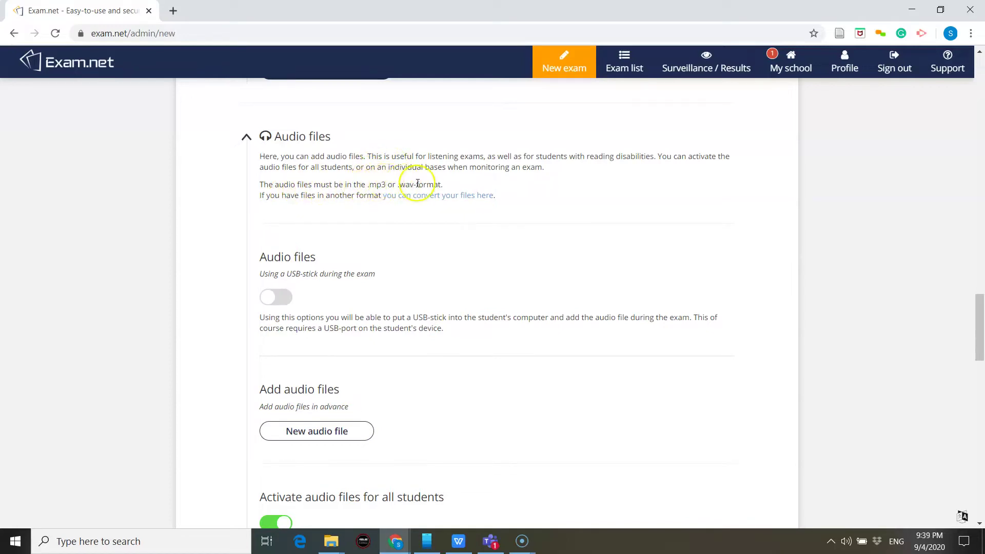
{"action": "left_click", "coordinate": [444, 200]}
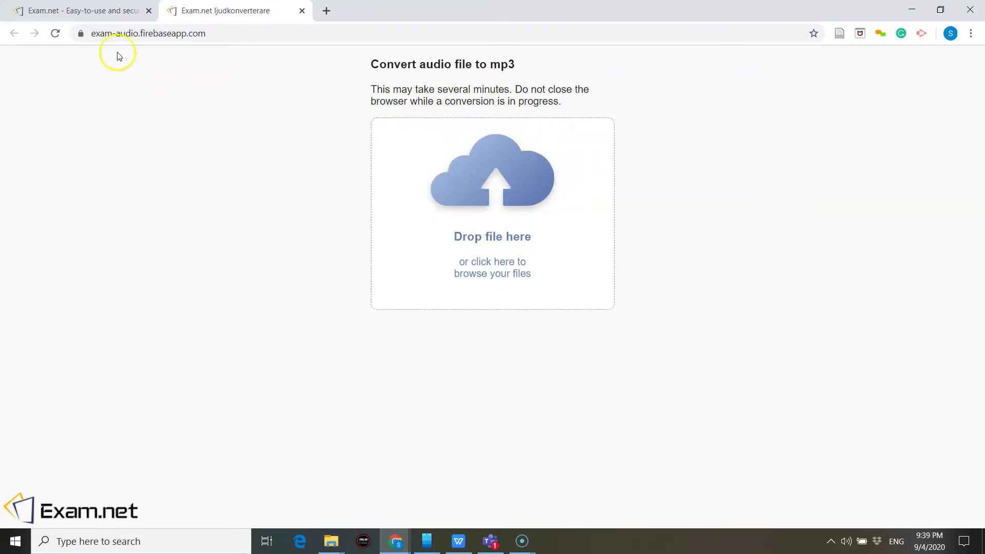
{"action": "left_click", "coordinate": [301, 10]}
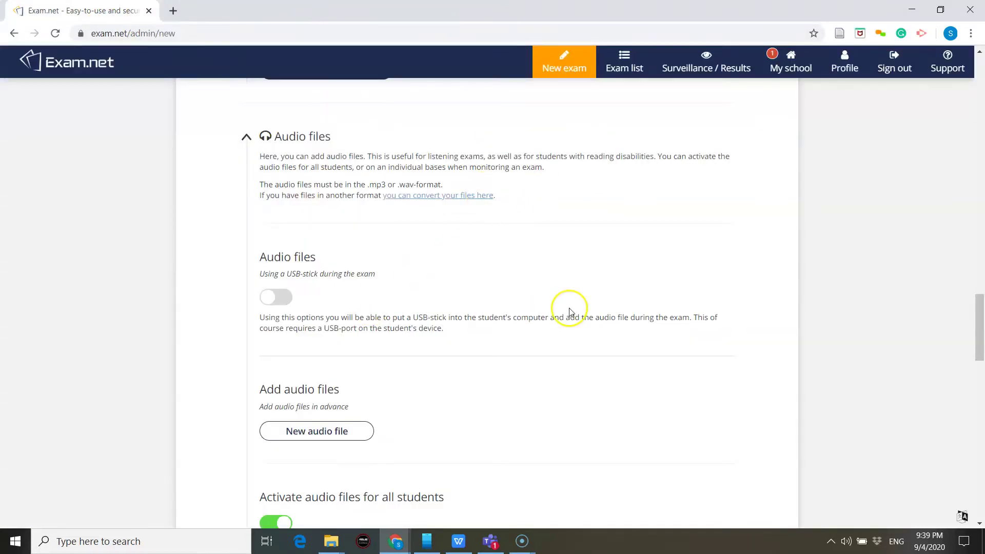
{"action": "left_click_drag", "start_coordinate": [970, 299], "coordinate": [969, 301]}
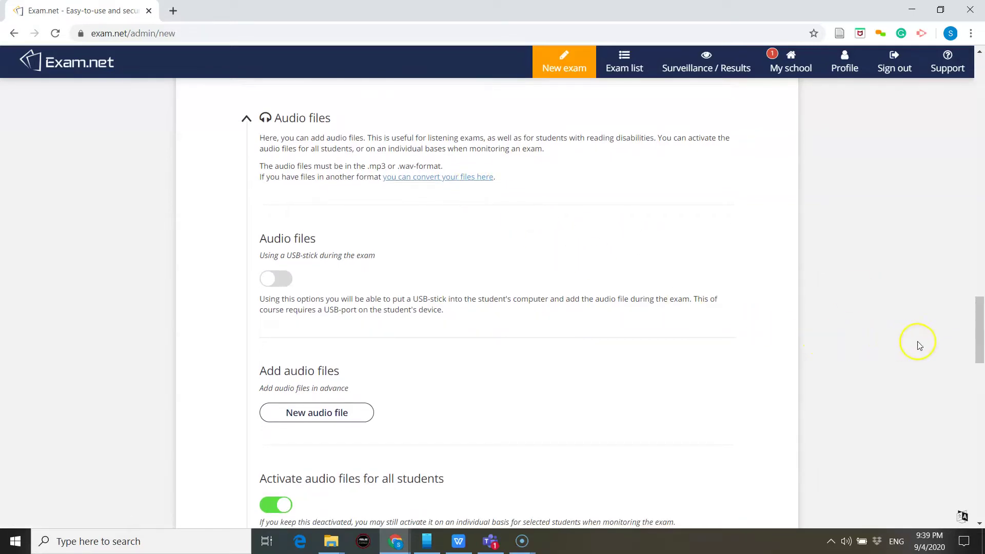
{"action": "left_click_drag", "start_coordinate": [978, 329], "coordinate": [978, 332]}
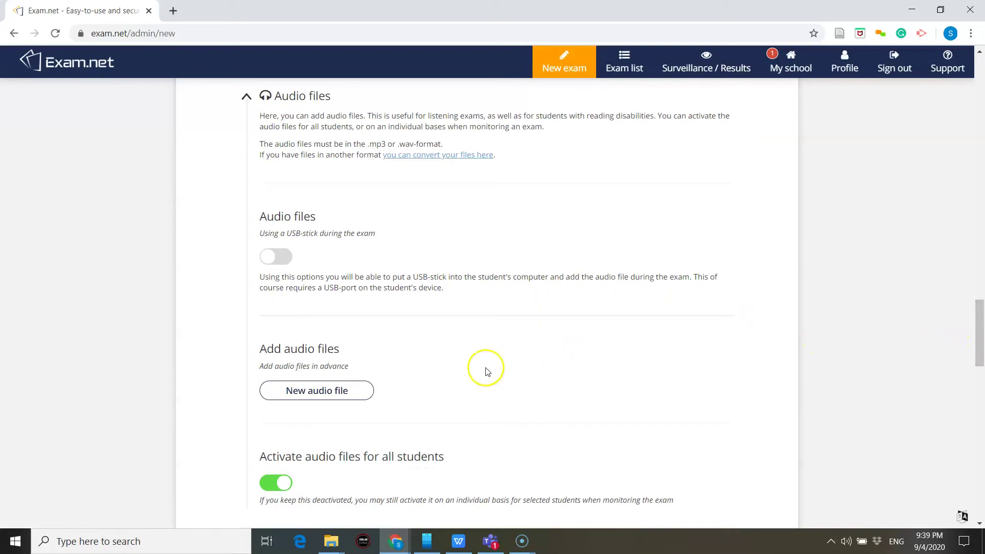
{"action": "left_click", "coordinate": [356, 392]}
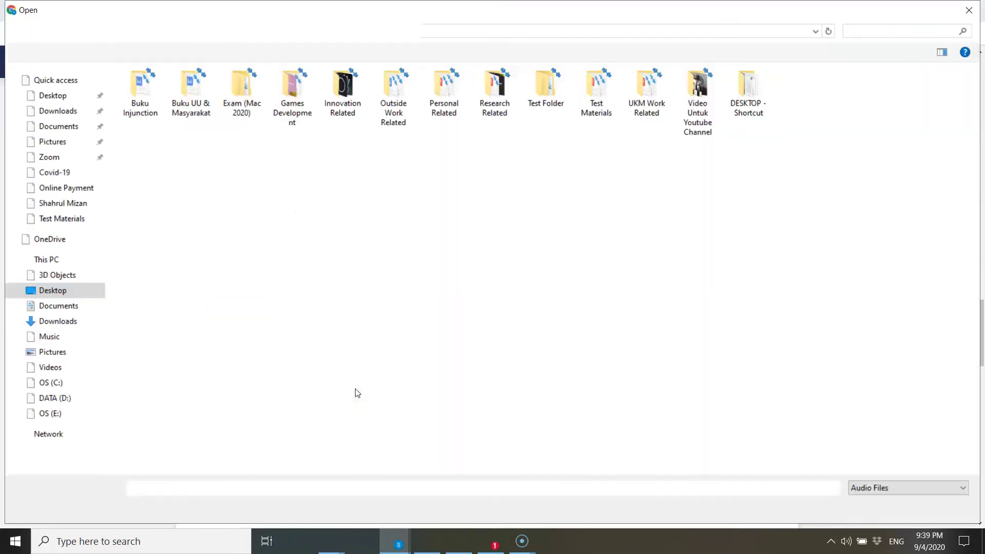
{"action": "left_click", "coordinate": [968, 11]}
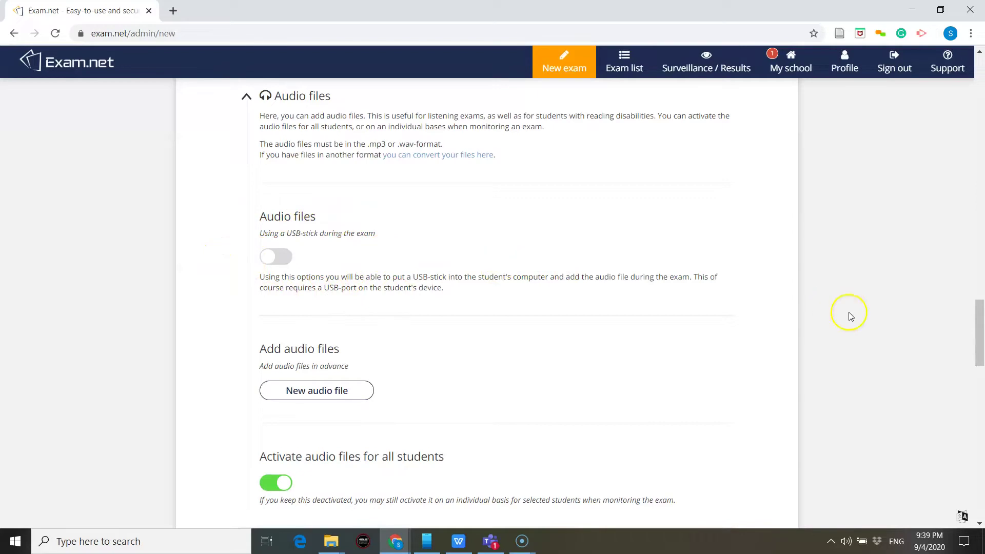
{"action": "left_click_drag", "start_coordinate": [980, 324], "coordinate": [980, 363]}
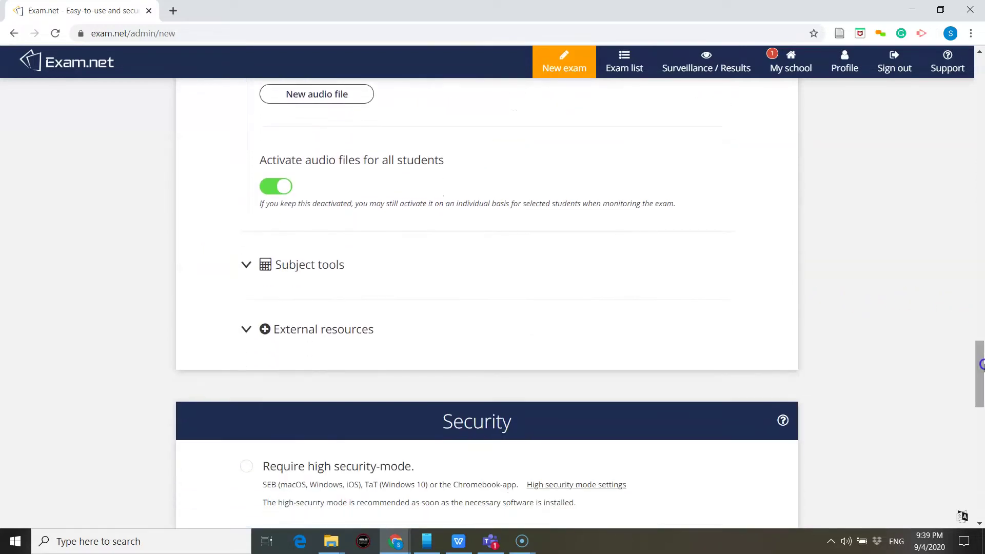
Expand Subject tools, showing Drawing tool, Calculator and GeoGebra all switched off.
{"action": "left_click", "coordinate": [245, 262]}
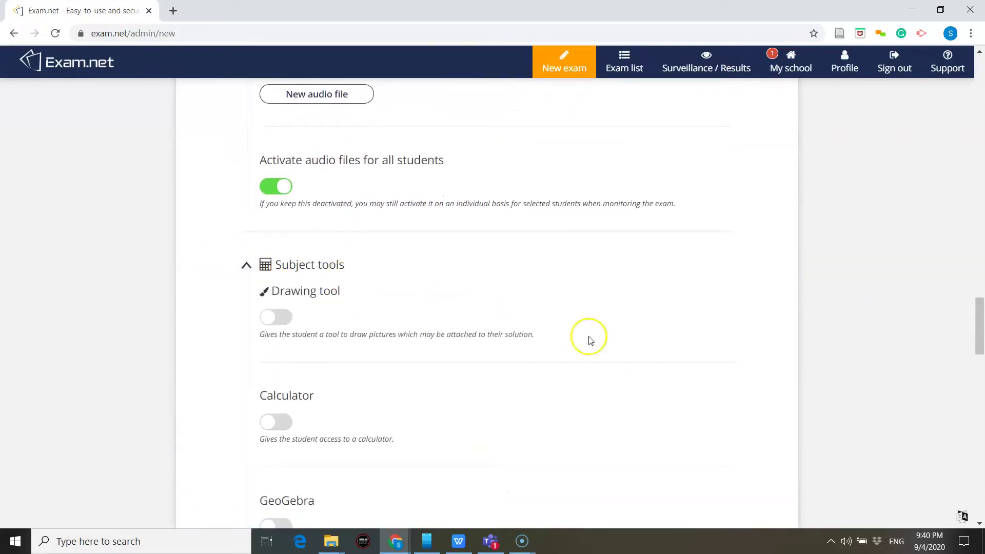
{"action": "scroll", "coordinate": [973, 341], "scroll_direction": "up", "scroll_amount": 1}
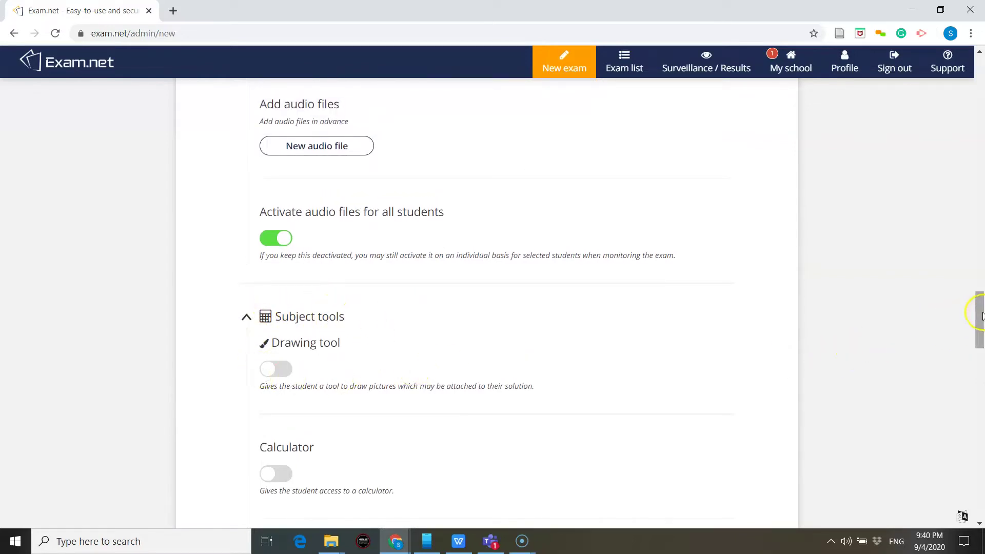
{"action": "scroll", "coordinate": [980, 318], "scroll_direction": "down", "scroll_amount": 1}
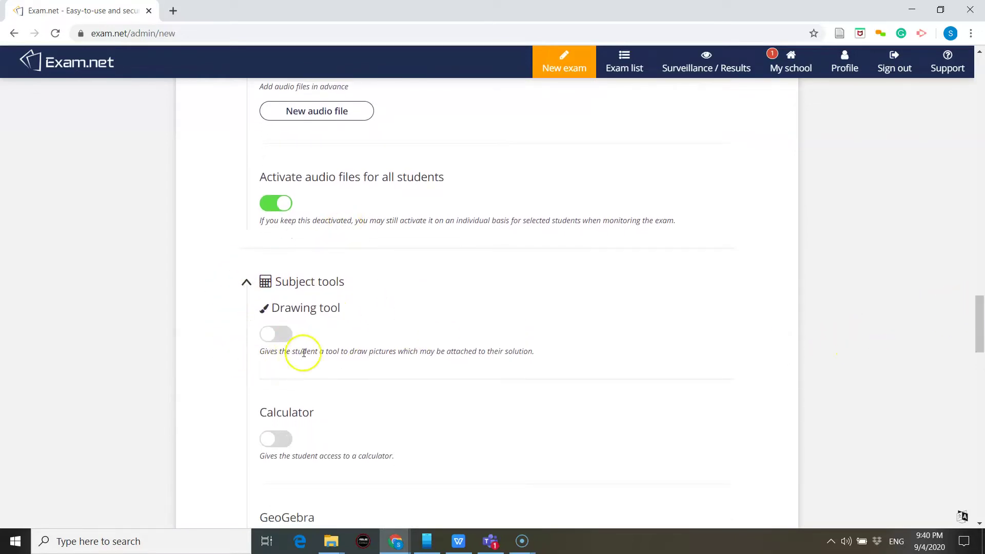
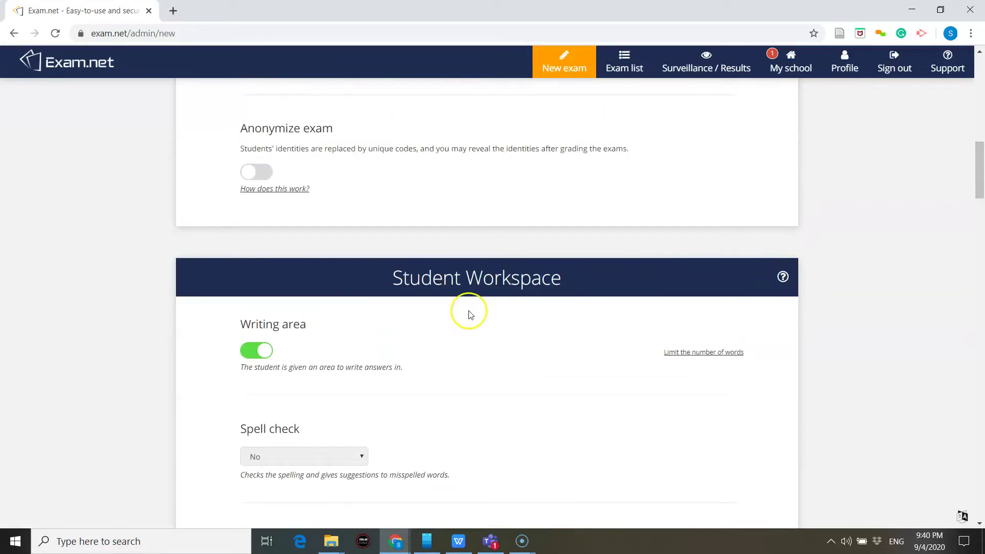
Switch on the Calculator subject tool, then scroll down to the Security options.
{"action": "left_click_drag", "start_coordinate": [979, 172], "coordinate": [981, 262]}
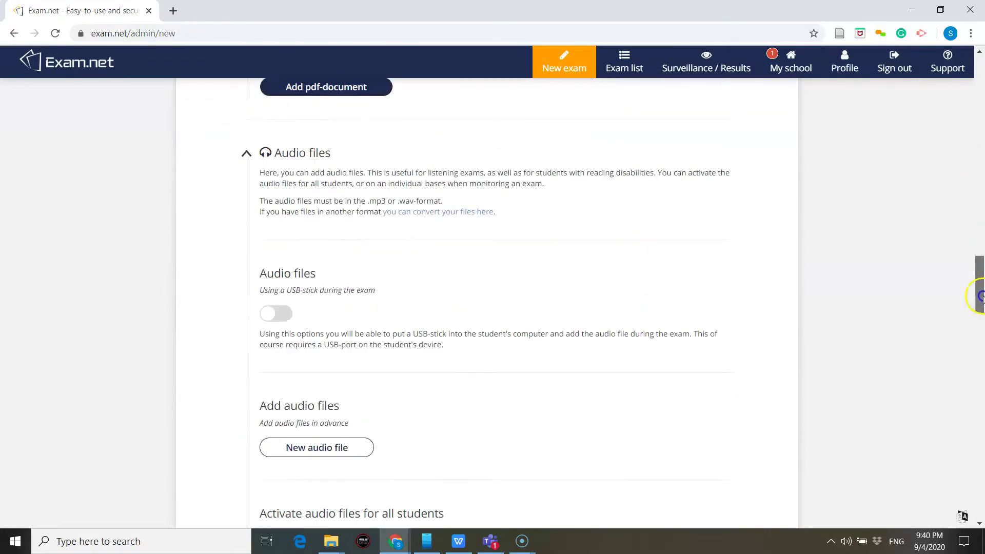
{"action": "left_click_drag", "start_coordinate": [981, 261], "coordinate": [981, 322]}
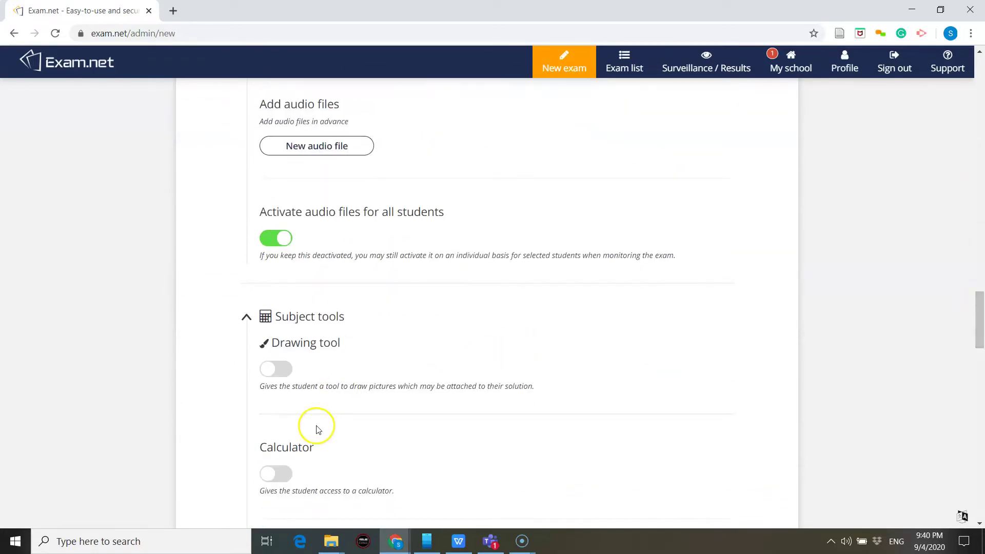
{"action": "left_click_drag", "start_coordinate": [979, 307], "coordinate": [980, 321]}
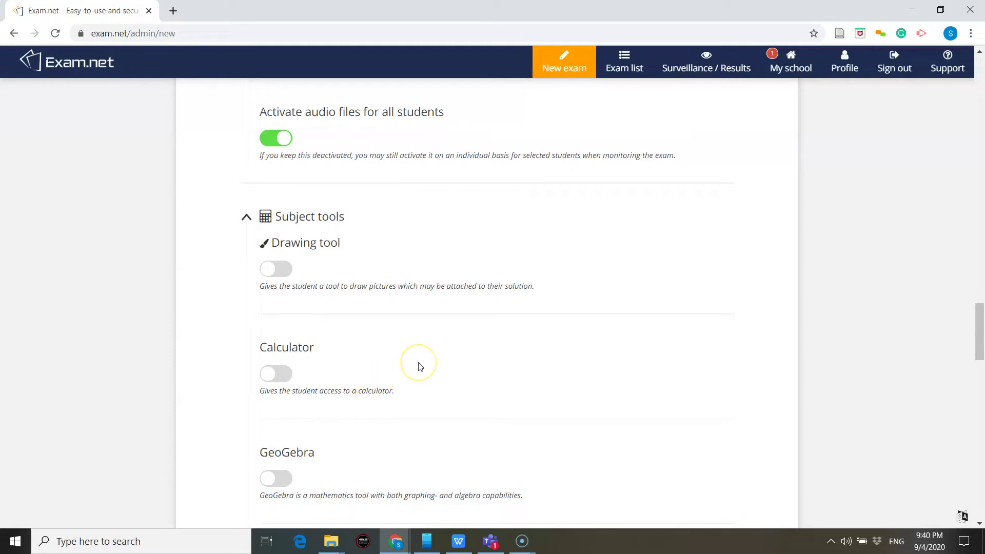
{"action": "left_click", "coordinate": [281, 375]}
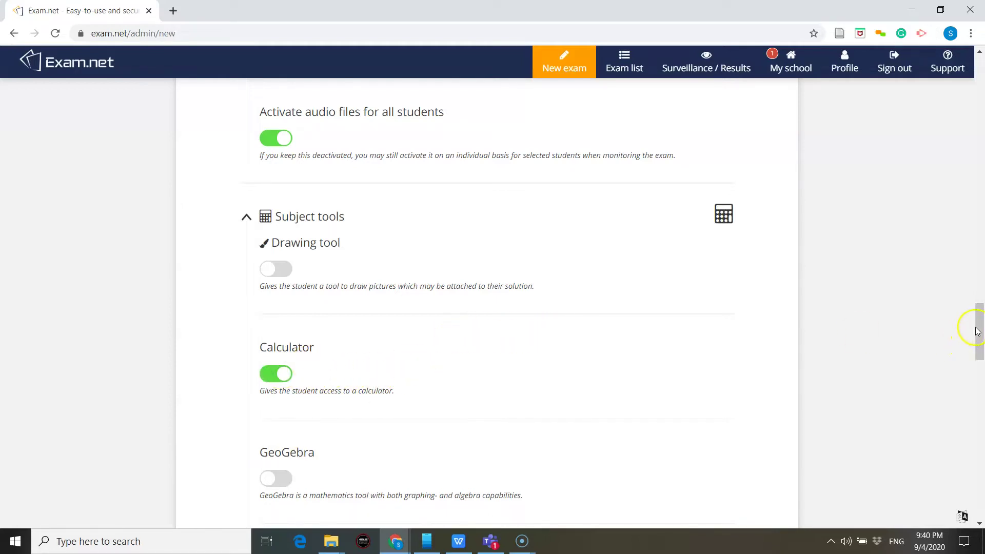
{"action": "left_click_drag", "start_coordinate": [977, 331], "coordinate": [977, 359]}
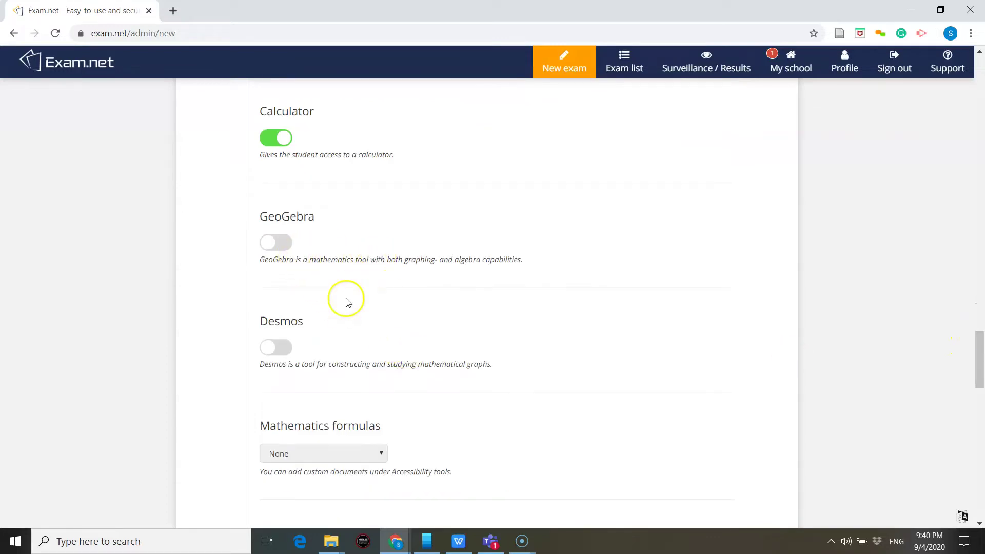
{"action": "left_click_drag", "start_coordinate": [979, 365], "coordinate": [981, 366]}
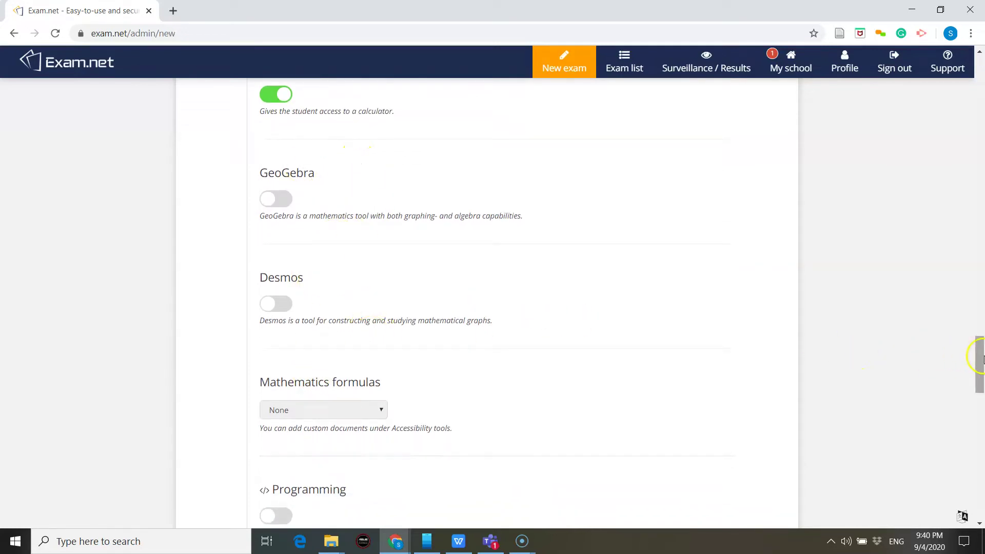
{"action": "left_click_drag", "start_coordinate": [979, 357], "coordinate": [980, 385]}
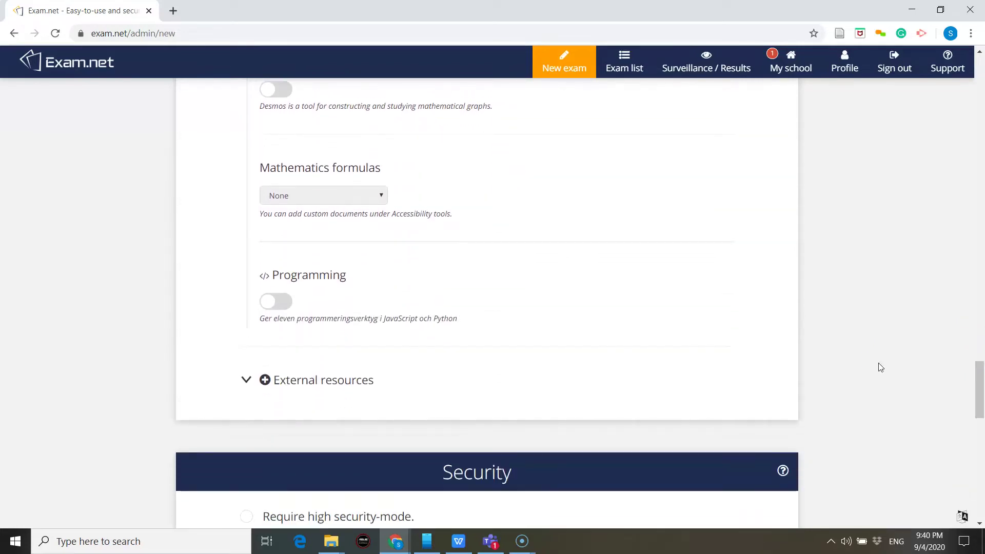
{"action": "mouse_move", "coordinate": [980, 378]}
{"action": "left_mouse_down"}
{"action": "mouse_move", "coordinate": [981, 351]}
{"action": "mouse_move", "coordinate": [981, 435]}
{"action": "left_mouse_up"}
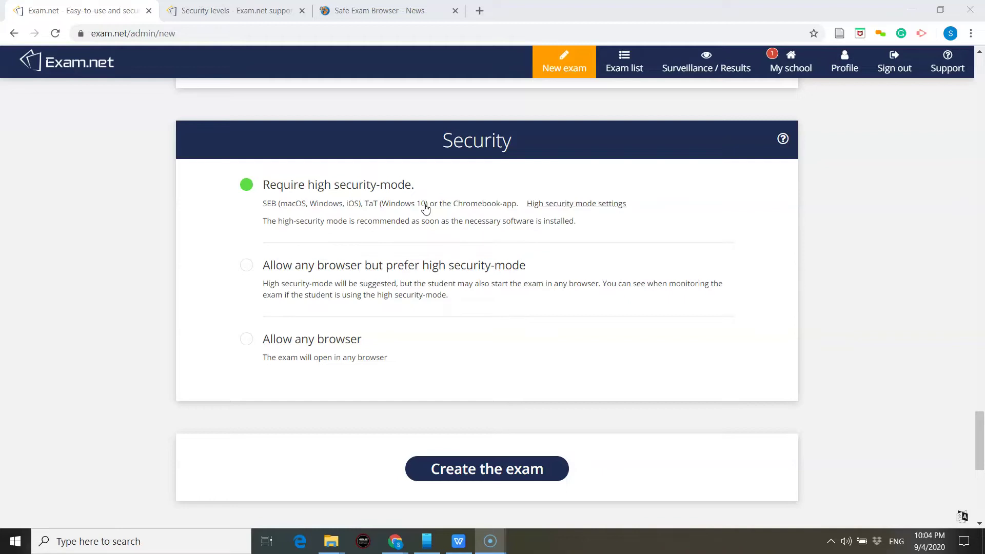
Choose Allow any browser as the security level, briefly reselecting Require high security-mode first.
{"action": "left_click", "coordinate": [247, 343]}
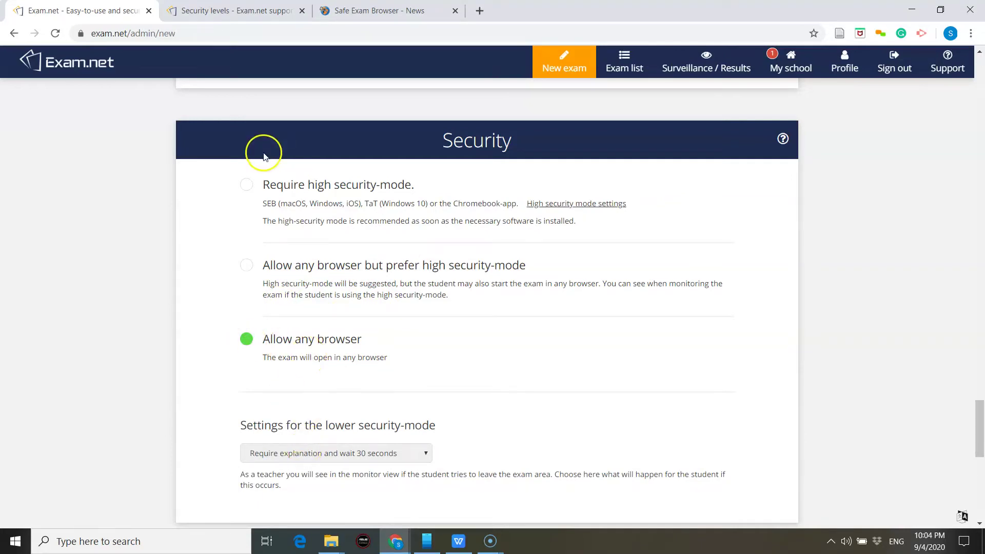
{"action": "left_click", "coordinate": [247, 186]}
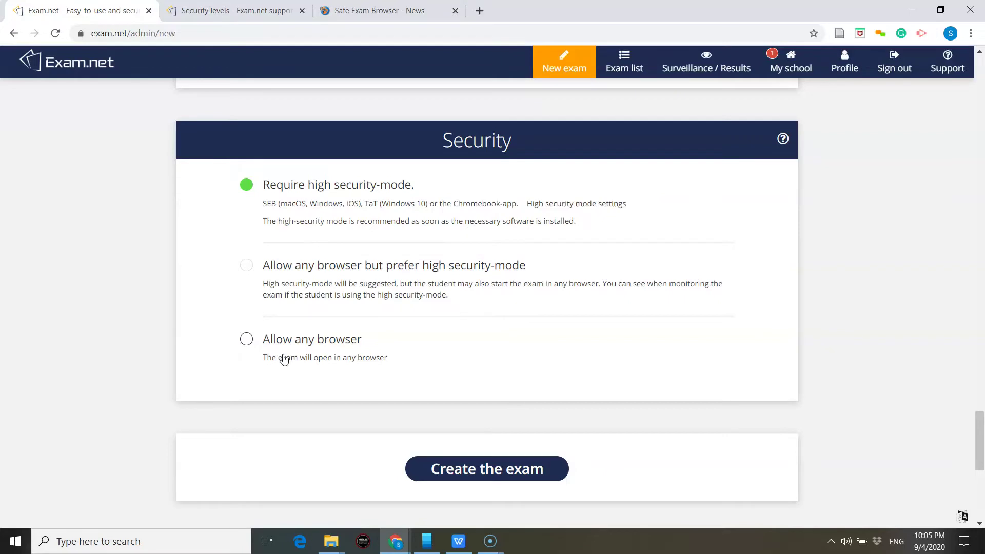
{"action": "left_click", "coordinate": [247, 339]}
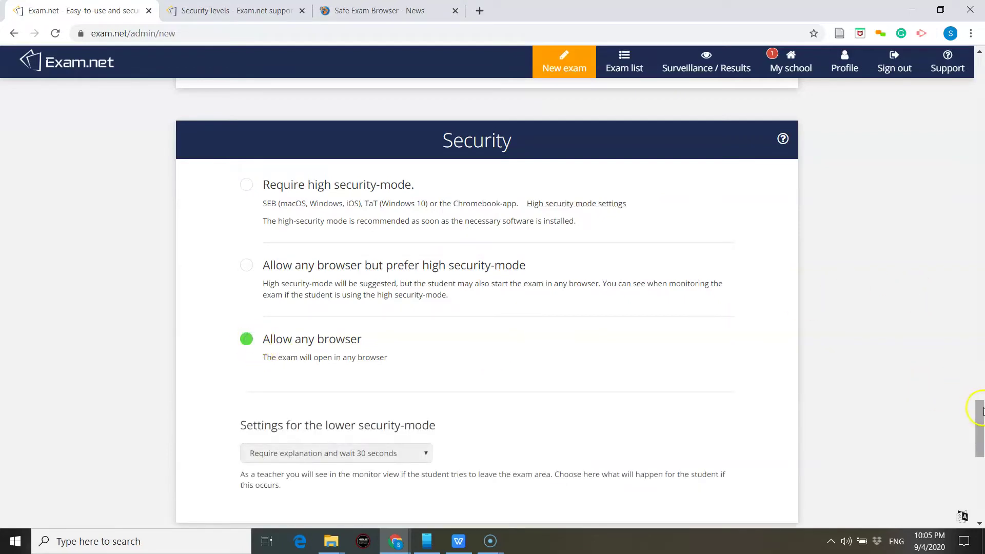
{"action": "left_click_drag", "start_coordinate": [980, 410], "coordinate": [981, 424]}
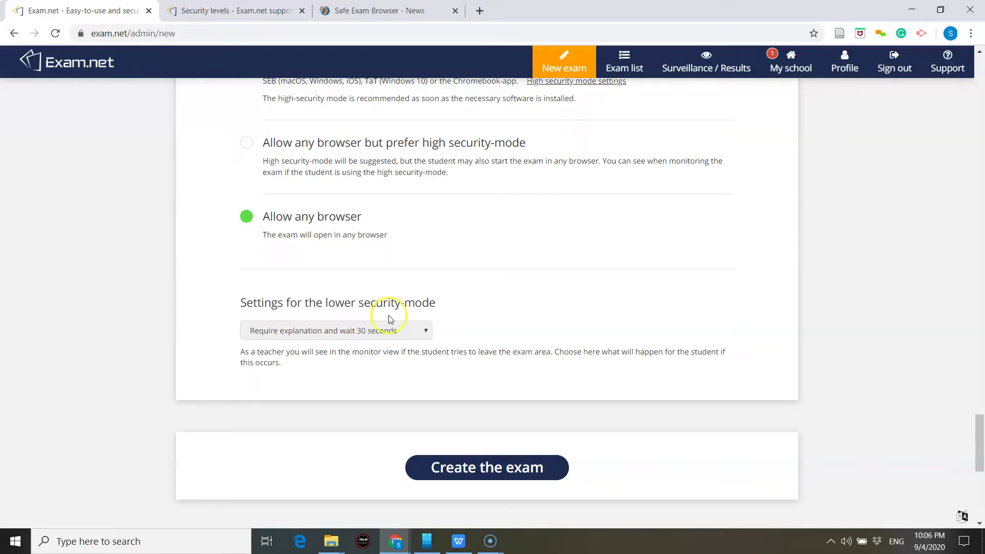
Set lower security-mode to 'Require explanation and wait 30 seconds' and create the exam.
{"action": "left_click", "coordinate": [423, 332]}
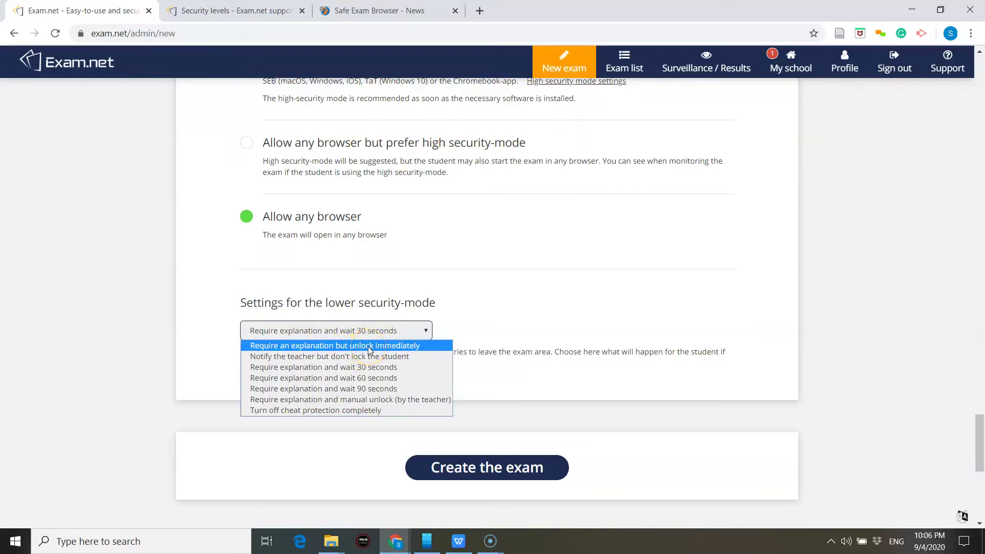
{"action": "left_click", "coordinate": [329, 346]}
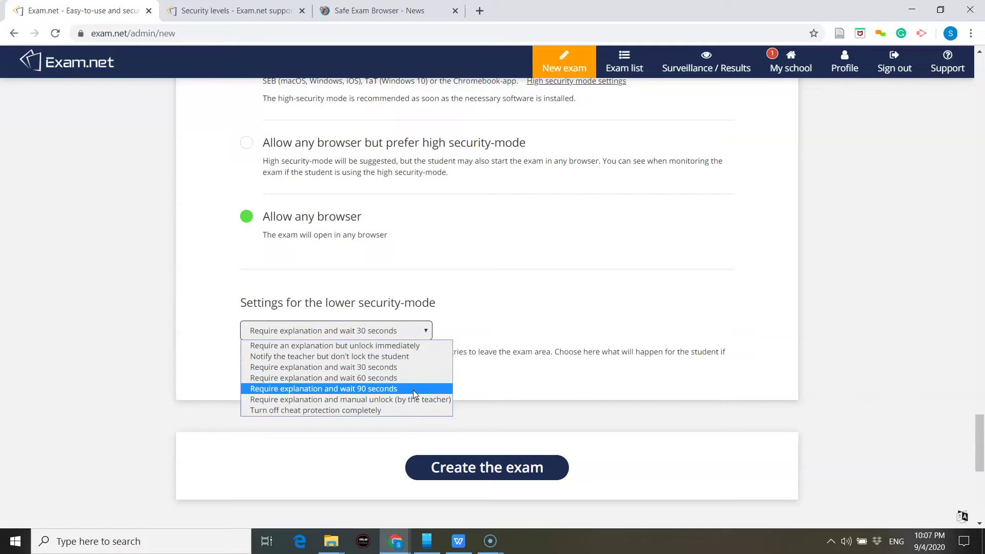
{"action": "left_click", "coordinate": [411, 404]}
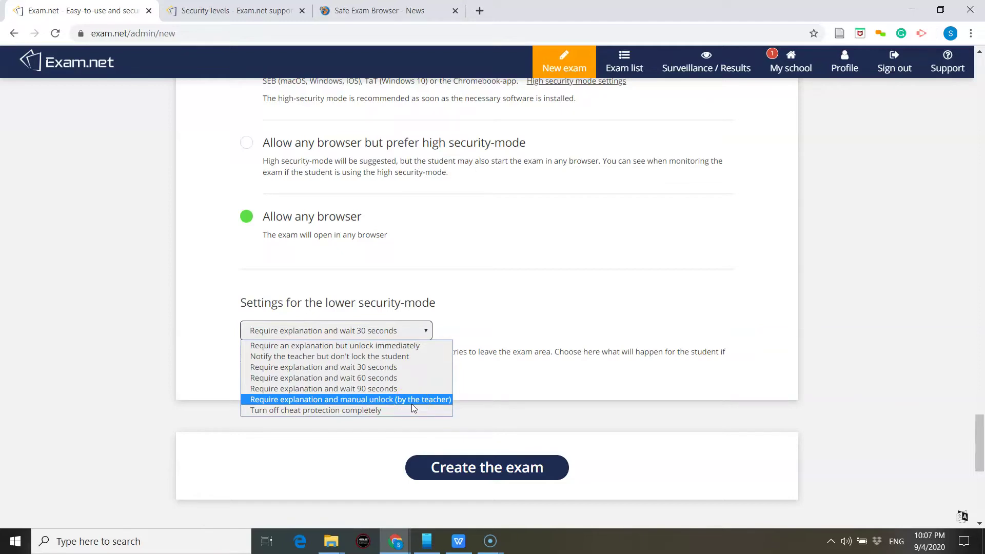
{"action": "left_click", "coordinate": [402, 404]}
{"action": "left_click", "coordinate": [393, 413]}
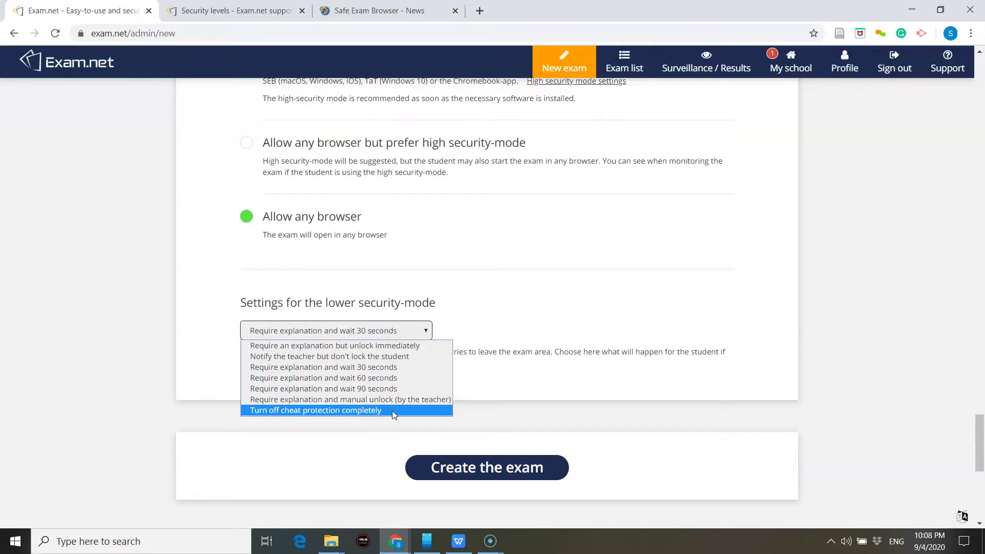
{"action": "left_click", "coordinate": [418, 370]}
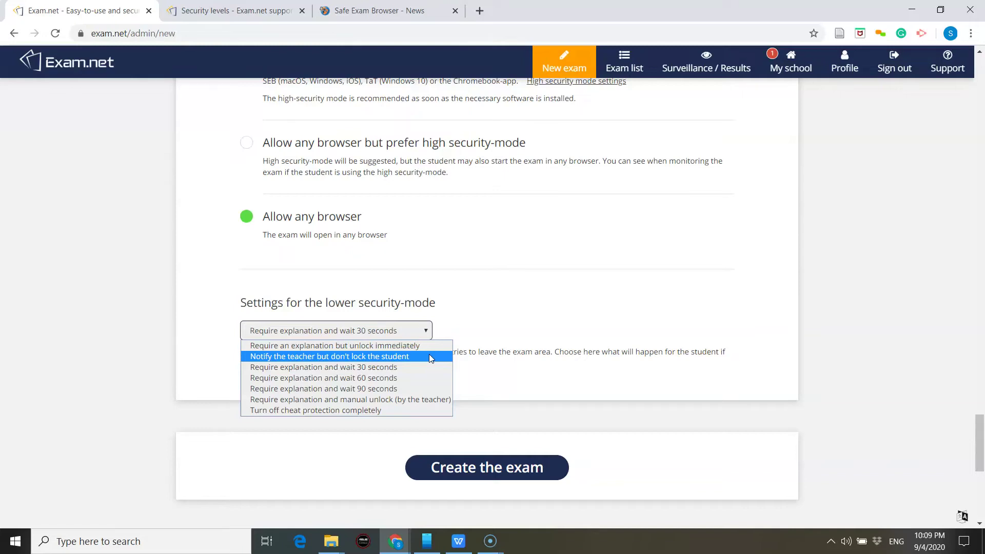
{"action": "left_click", "coordinate": [428, 367]}
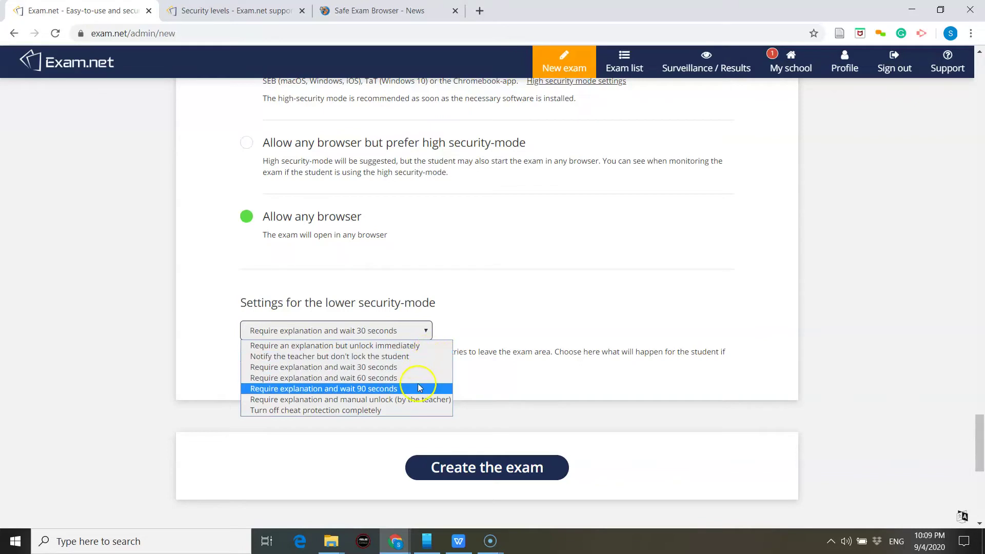
{"action": "left_click", "coordinate": [429, 365]}
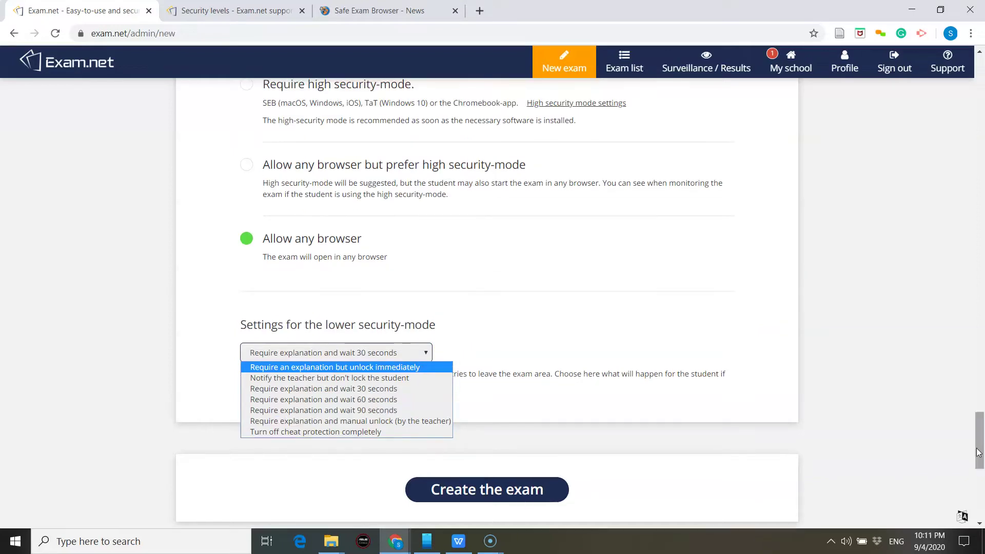
{"action": "scroll", "coordinate": [978, 452], "scroll_direction": "down", "scroll_amount": 2}
{"action": "left_click", "coordinate": [544, 425]}
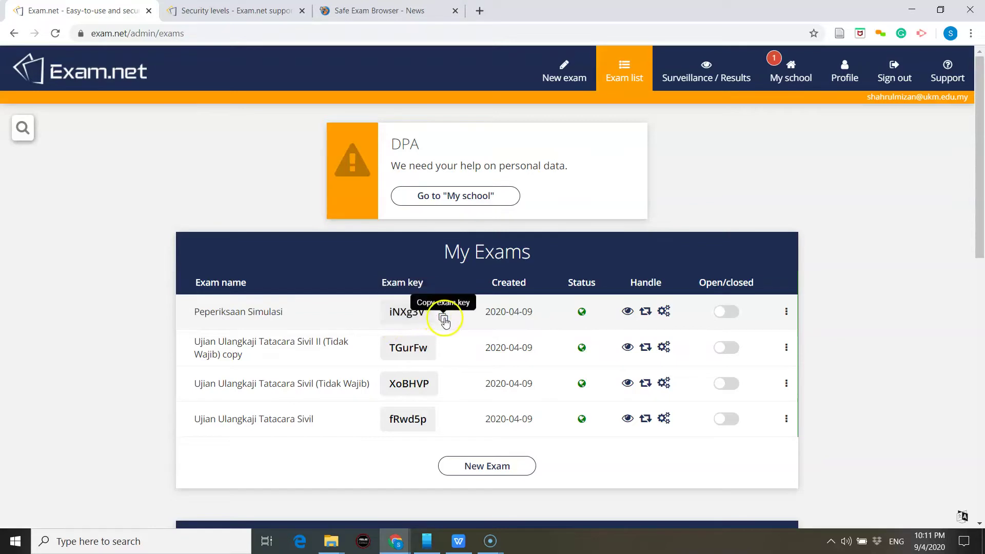
Copy the exam key of Peperiksaan Simulasi from the exam list.
{"action": "left_click", "coordinate": [444, 318]}
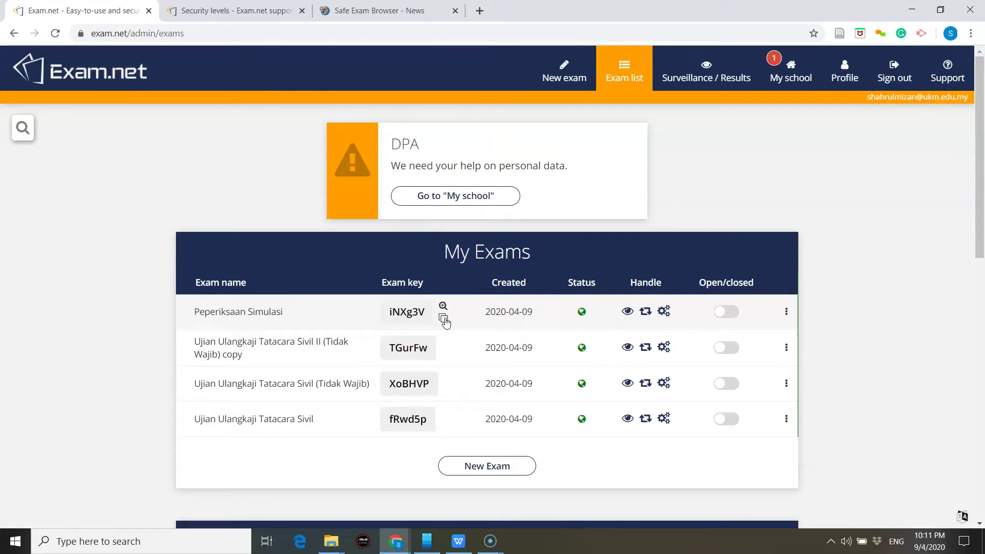
{"action": "left_click", "coordinate": [443, 319]}
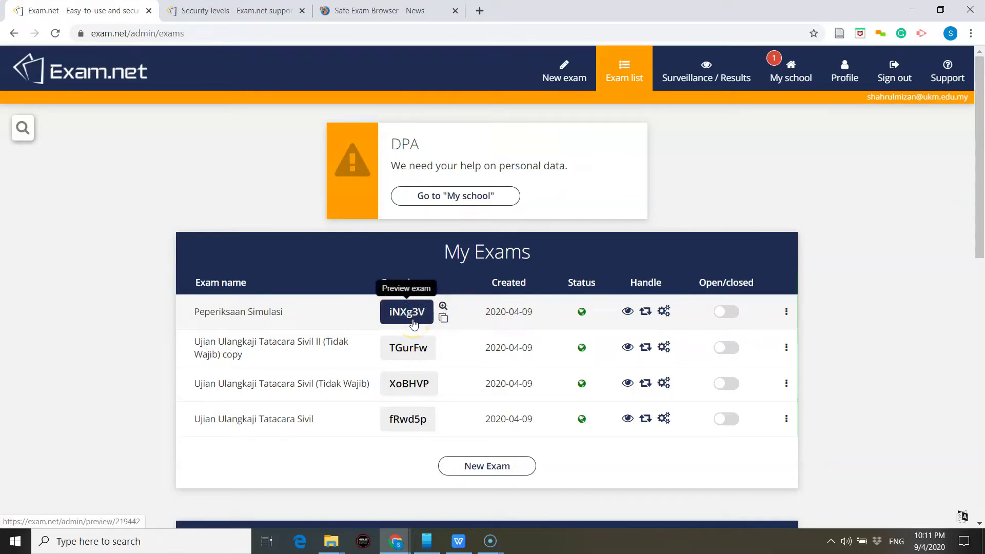
Open Peperiksaan Simulasi for editing, scroll to the bottom, and save its settings.
{"action": "left_click", "coordinate": [665, 312]}
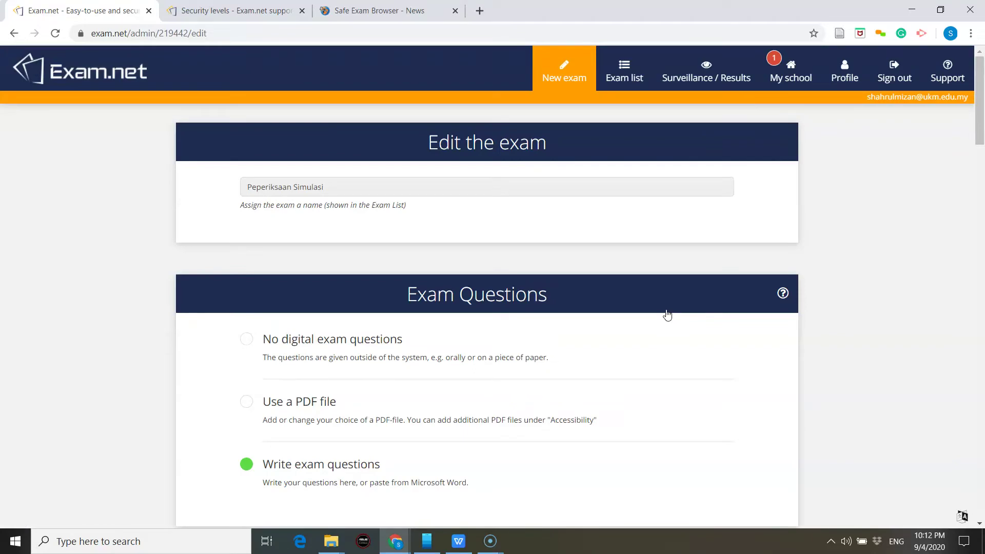
{"action": "left_click", "coordinate": [980, 354]}
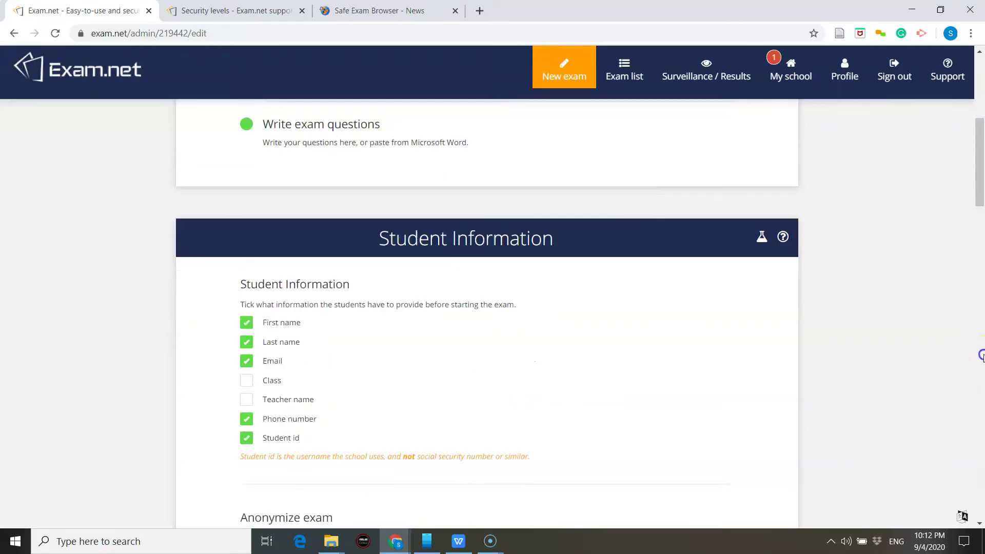
{"action": "left_click", "coordinate": [980, 354]}
{"action": "left_click", "coordinate": [981, 354]}
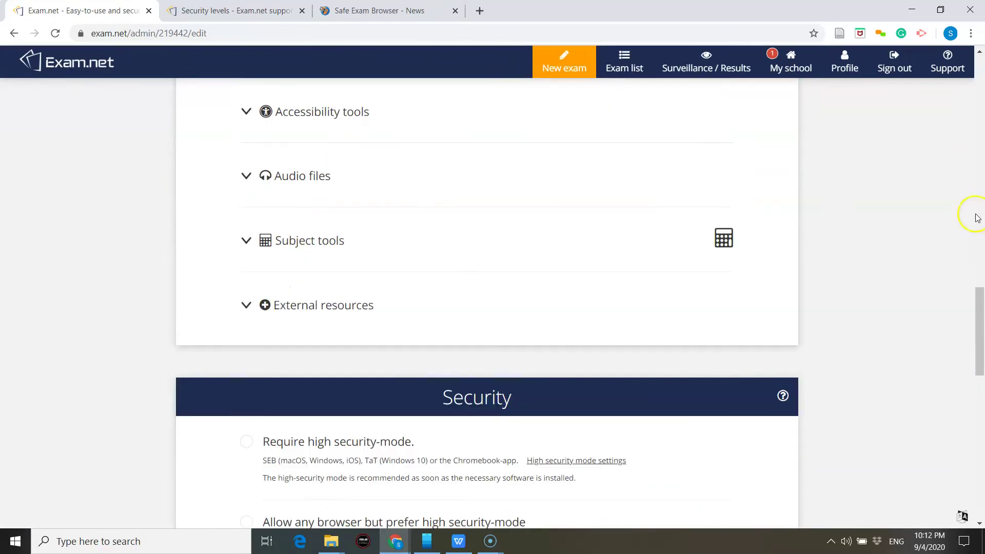
{"action": "left_click", "coordinate": [980, 172]}
{"action": "left_click", "coordinate": [979, 173]}
{"action": "left_click", "coordinate": [980, 125]}
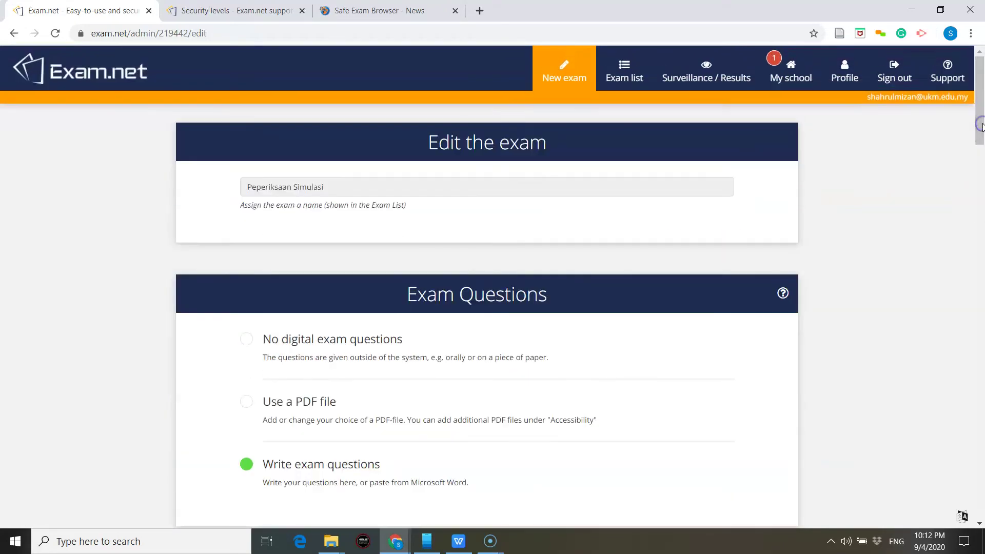
{"action": "left_click", "coordinate": [980, 370]}
{"action": "left_click", "coordinate": [537, 430]}
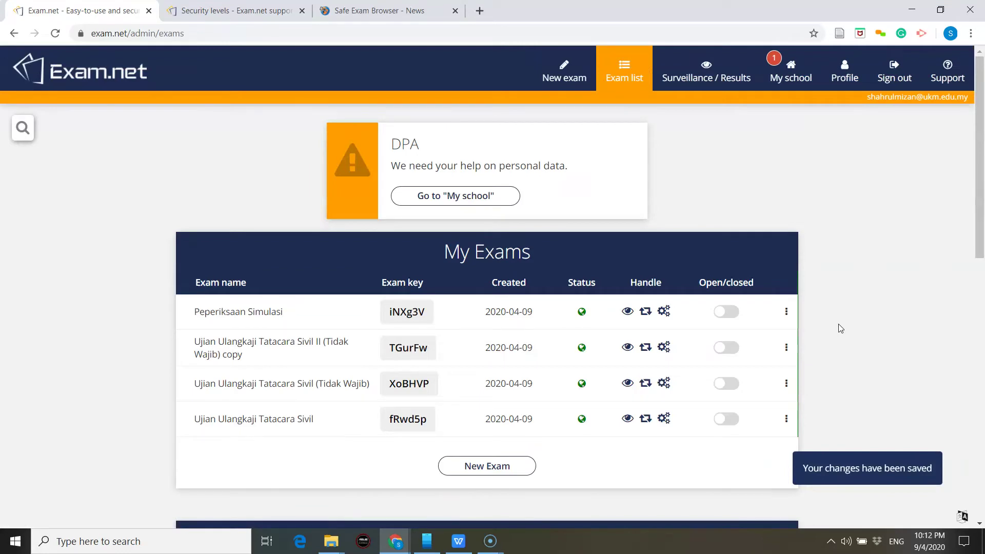
{"action": "mouse_move", "coordinate": [242, 314]}
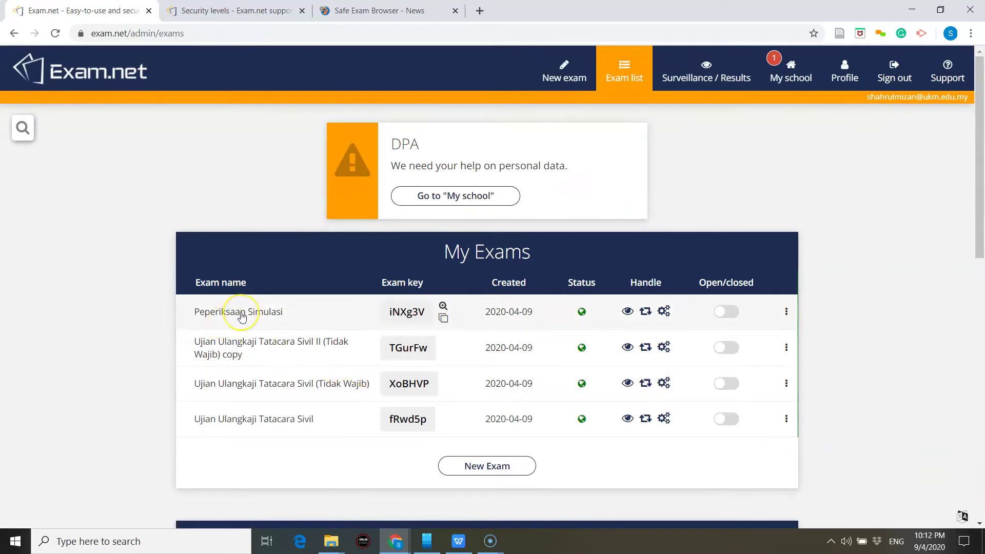
Open the Peperiksaan Simulasi row to view its surveillance and status page.
{"action": "left_click", "coordinate": [242, 313]}
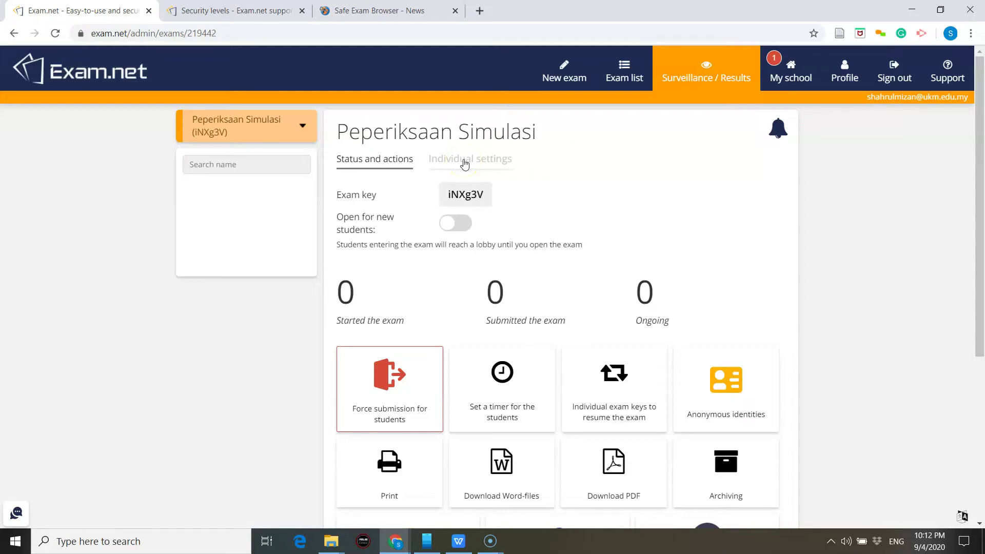
{"action": "left_click_drag", "start_coordinate": [977, 191], "coordinate": [981, 200]}
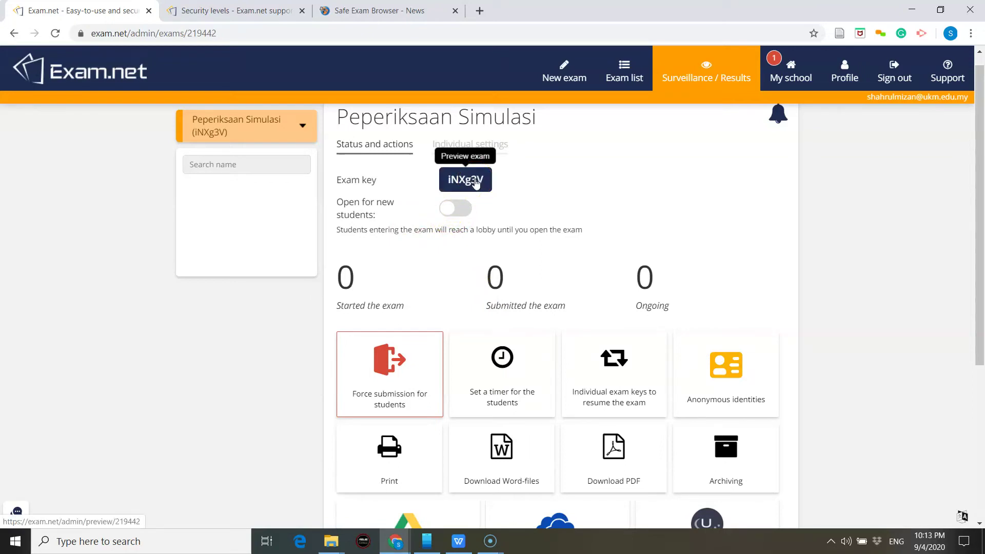
{"action": "left_click", "coordinate": [513, 181]}
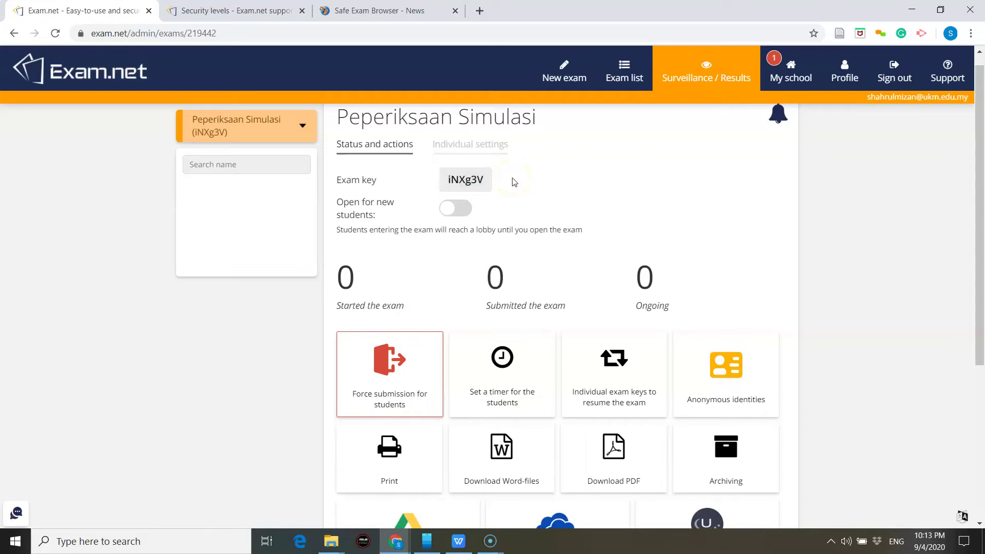
{"action": "left_click", "coordinate": [447, 208]}
{"action": "left_click", "coordinate": [463, 209]}
{"action": "left_click_drag", "start_coordinate": [977, 234], "coordinate": [980, 271]}
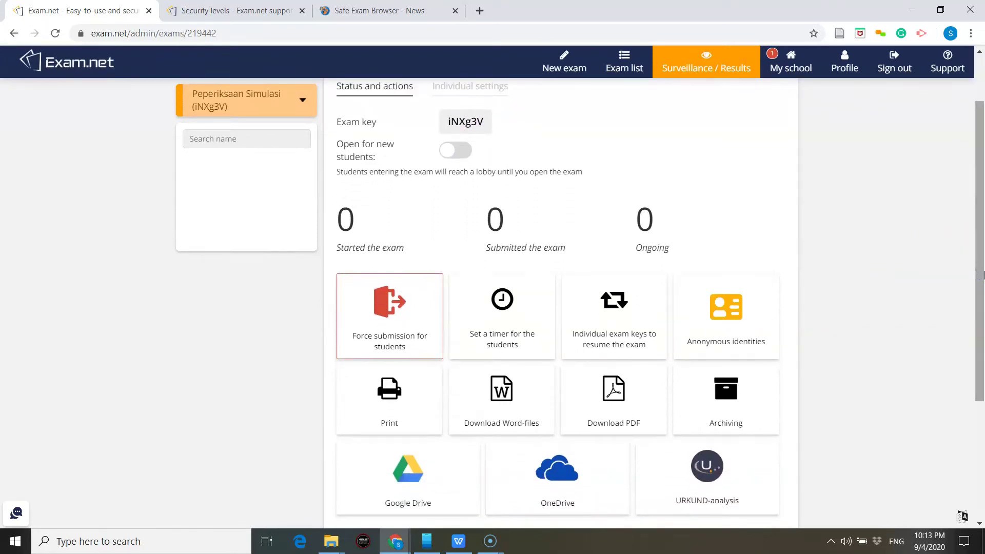
Set a 120-minute timer for the students.
{"action": "left_click", "coordinate": [499, 348]}
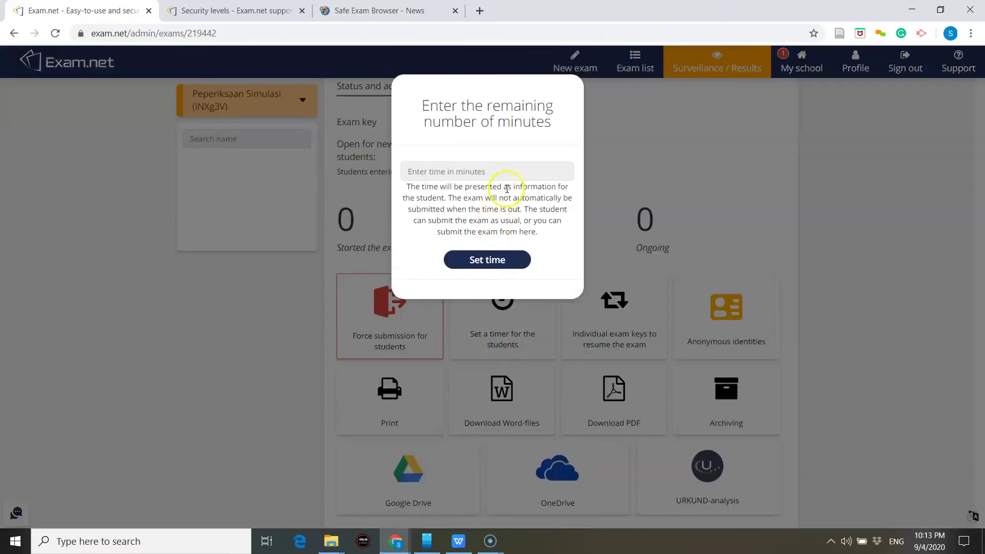
{"action": "left_click", "coordinate": [513, 177]}
{"action": "type", "text": "2"}
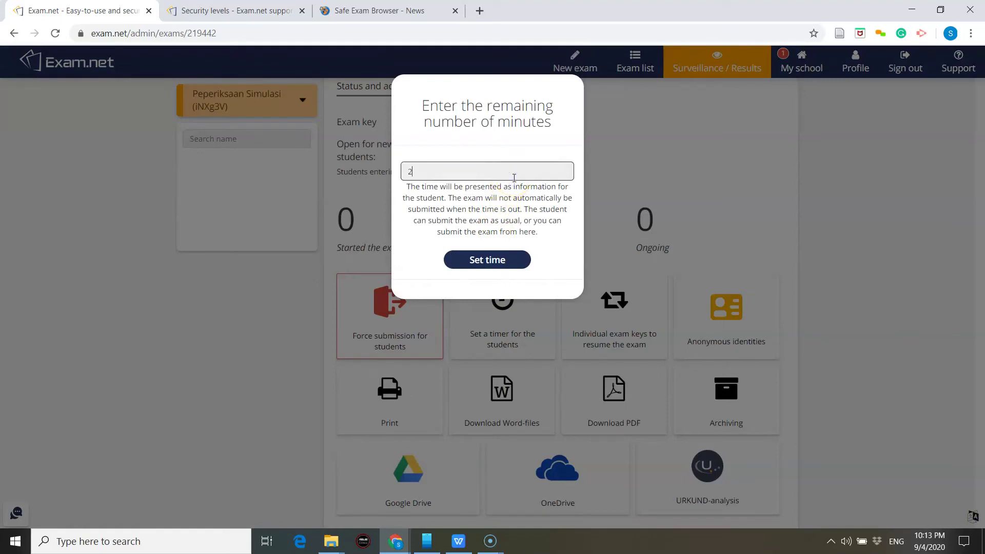
{"action": "key", "text": "BackSpace"}
{"action": "type", "text": "120"}
{"action": "left_click", "coordinate": [504, 264]}
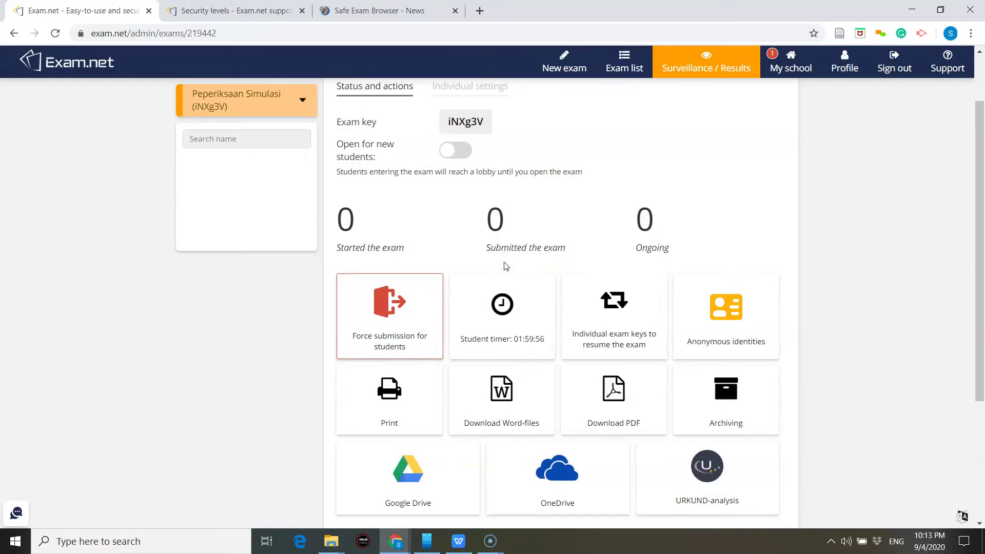
Bring up the student messaging panel.
{"action": "left_click", "coordinate": [459, 151]}
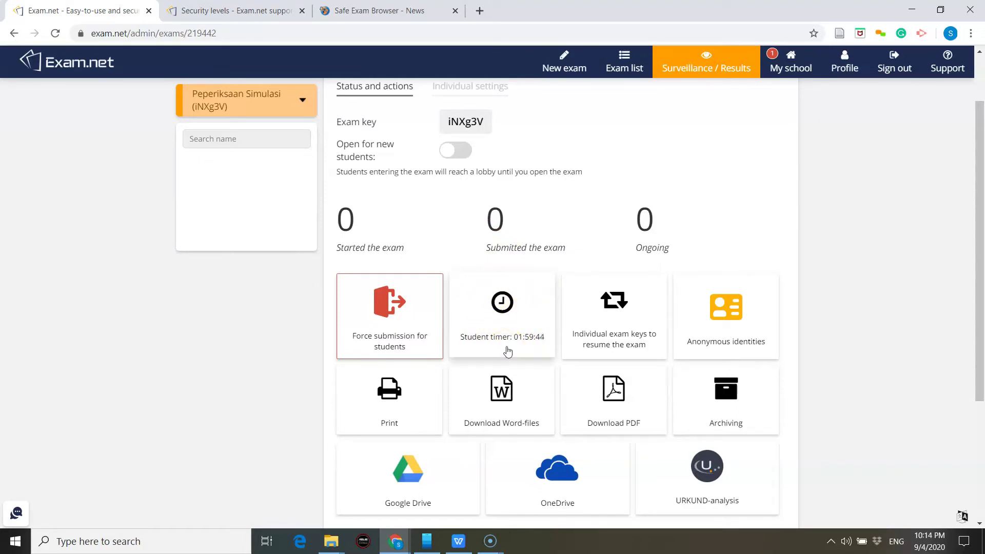
{"action": "left_click", "coordinate": [507, 351]}
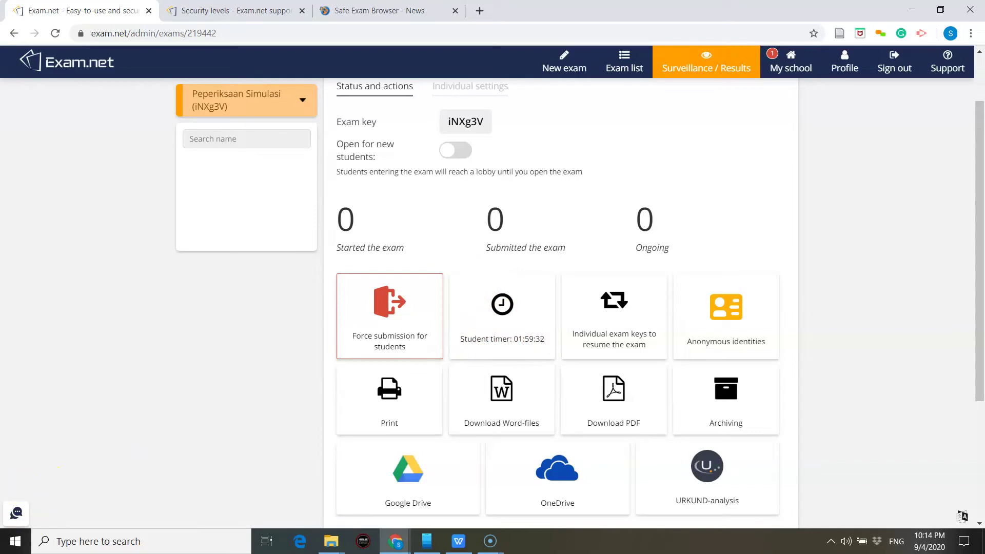
{"action": "left_click", "coordinate": [17, 509]}
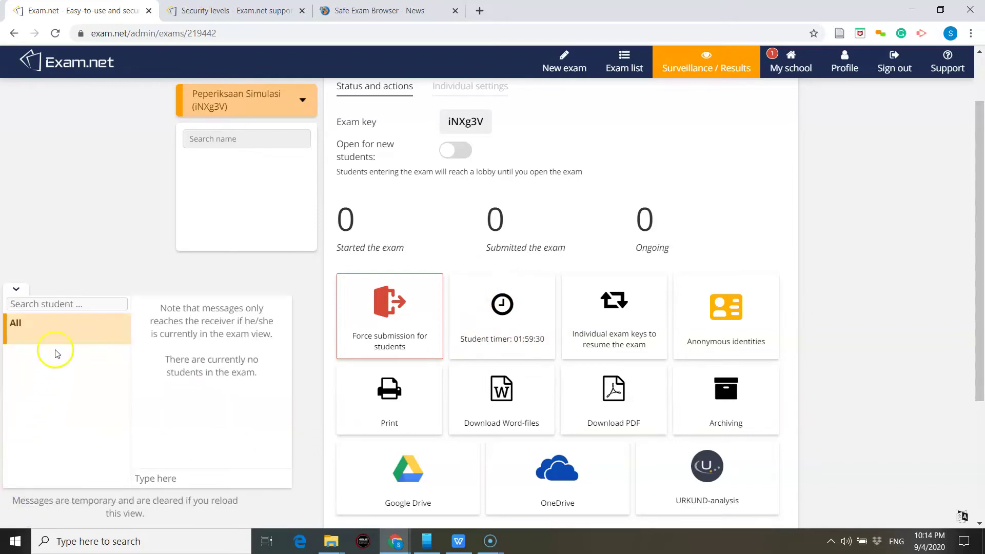
Send 'Time is Up' and '10 more minutes' to all students, then collapse the messaging panel.
{"action": "left_click", "coordinate": [61, 336]}
{"action": "left_click", "coordinate": [137, 469]}
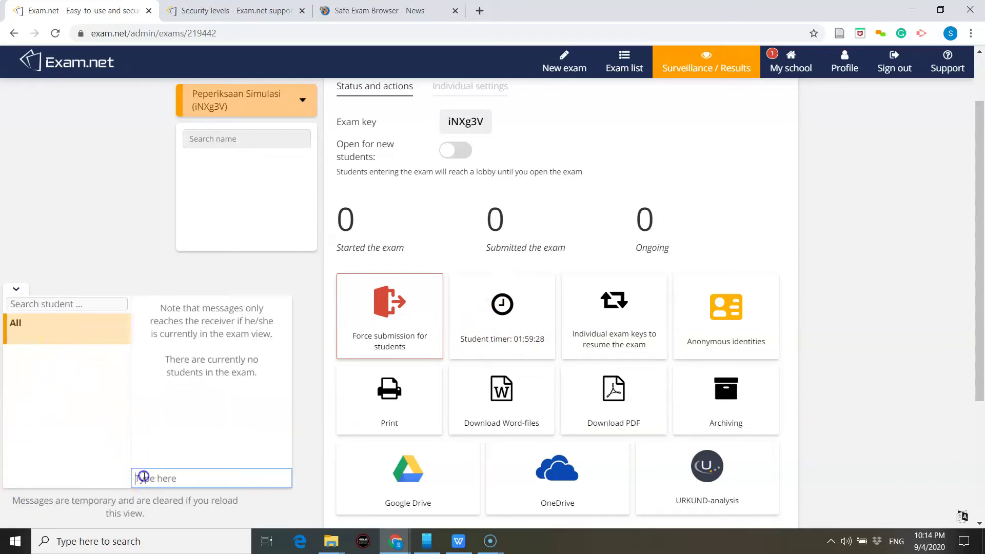
{"action": "type", "text": "Time is Up"}
{"action": "key", "text": "Return"}
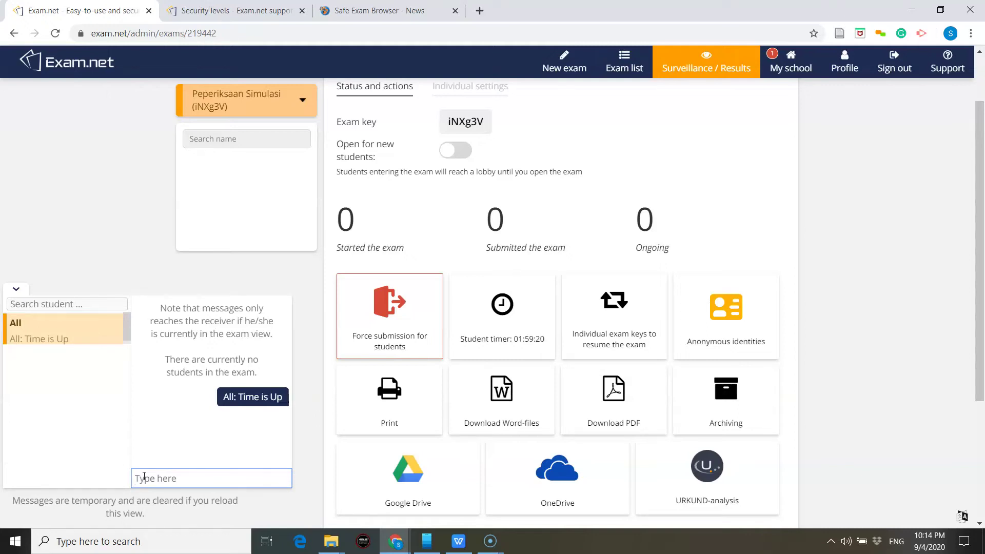
{"action": "type", "text": "10 more minutes"}
{"action": "key", "text": "Return"}
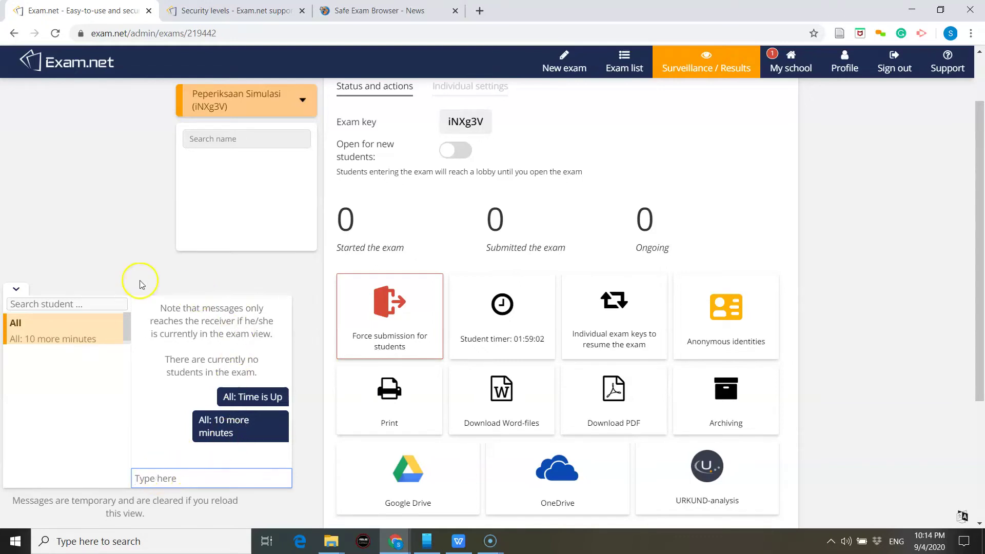
{"action": "left_click", "coordinate": [18, 291]}
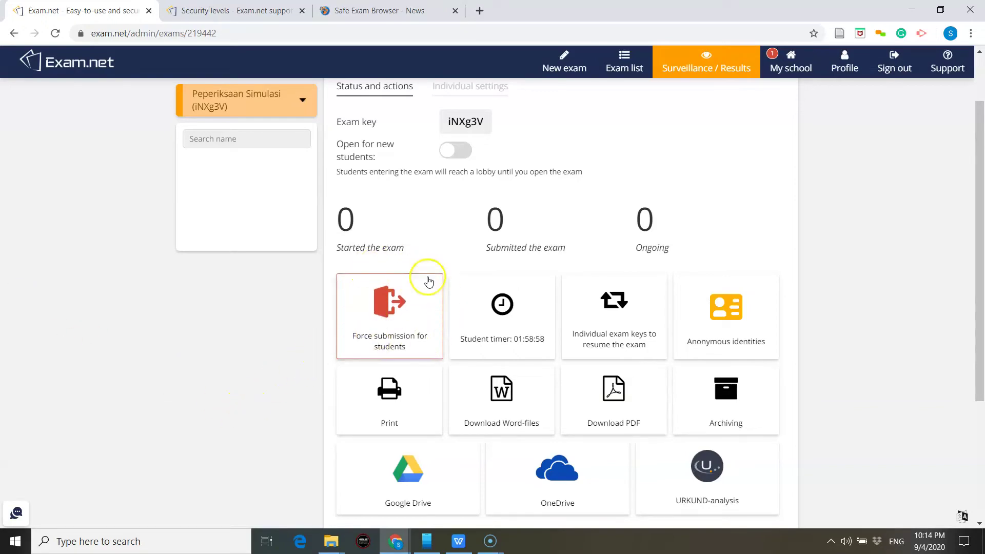
End the exam and force submission for all students.
{"action": "left_click", "coordinate": [395, 317]}
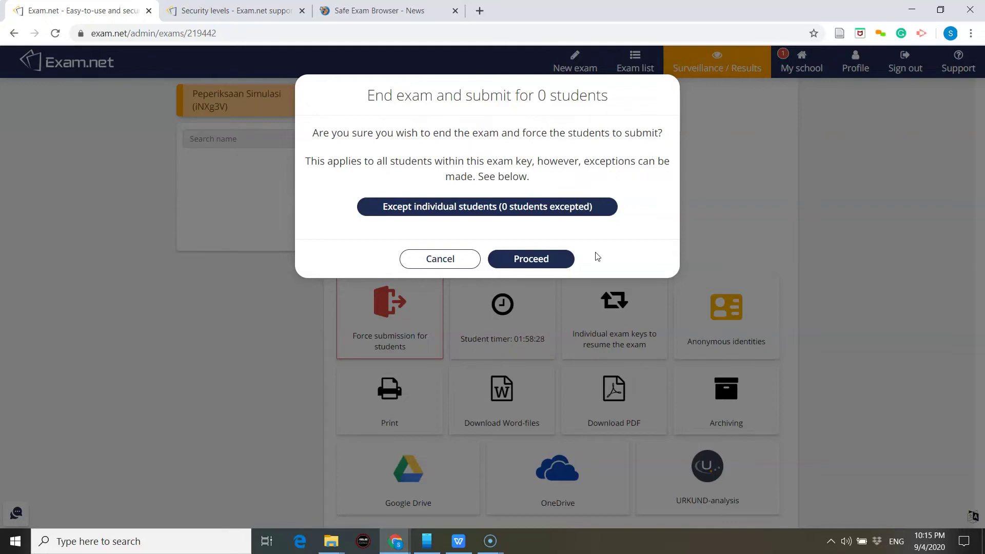
{"action": "left_click", "coordinate": [546, 268]}
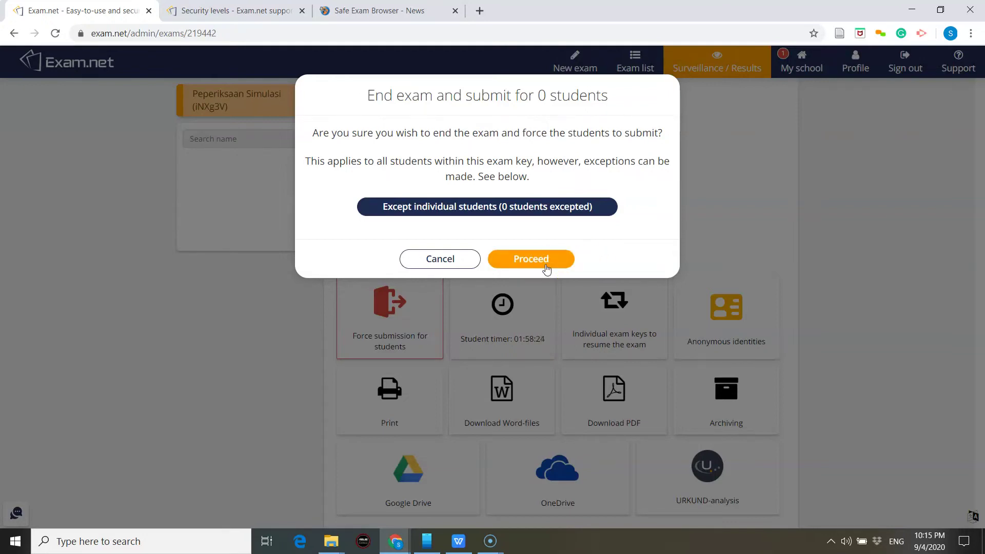
{"action": "left_click", "coordinate": [546, 265]}
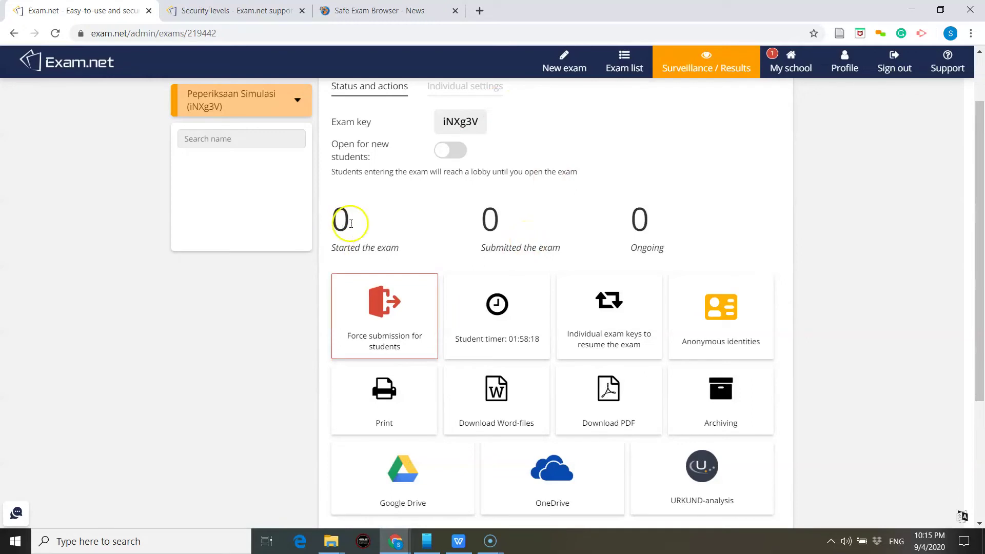
{"action": "left_click", "coordinate": [412, 326]}
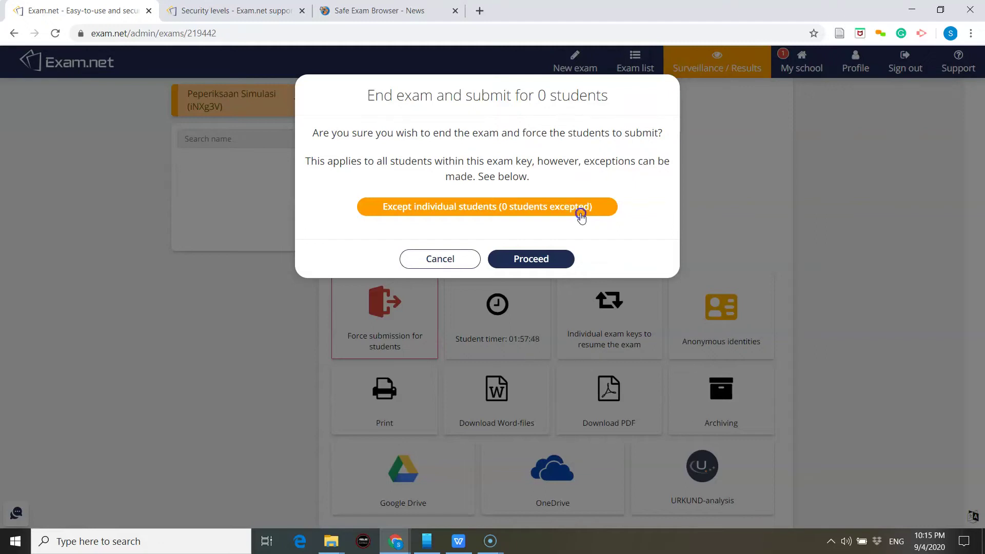
Leave student exceptions empty, cancel ending the exam, and head back to the Exam list.
{"action": "left_click", "coordinate": [580, 216]}
{"action": "left_click", "coordinate": [498, 137]}
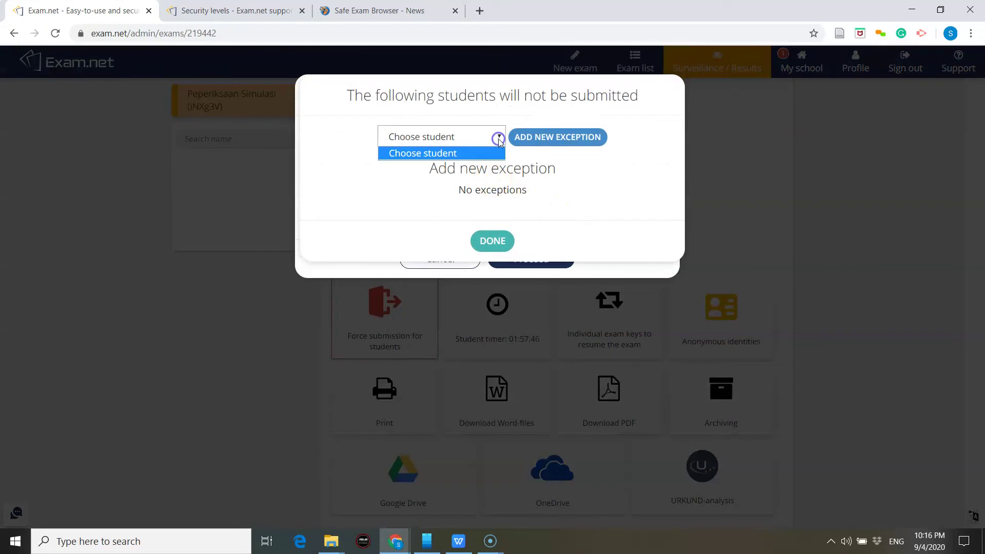
{"action": "left_click", "coordinate": [604, 173]}
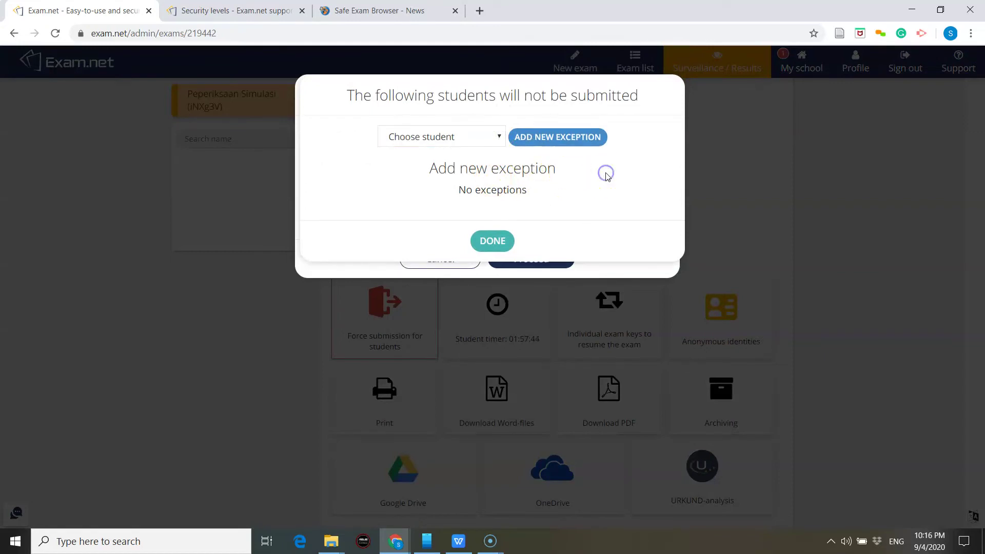
{"action": "left_click", "coordinate": [507, 241]}
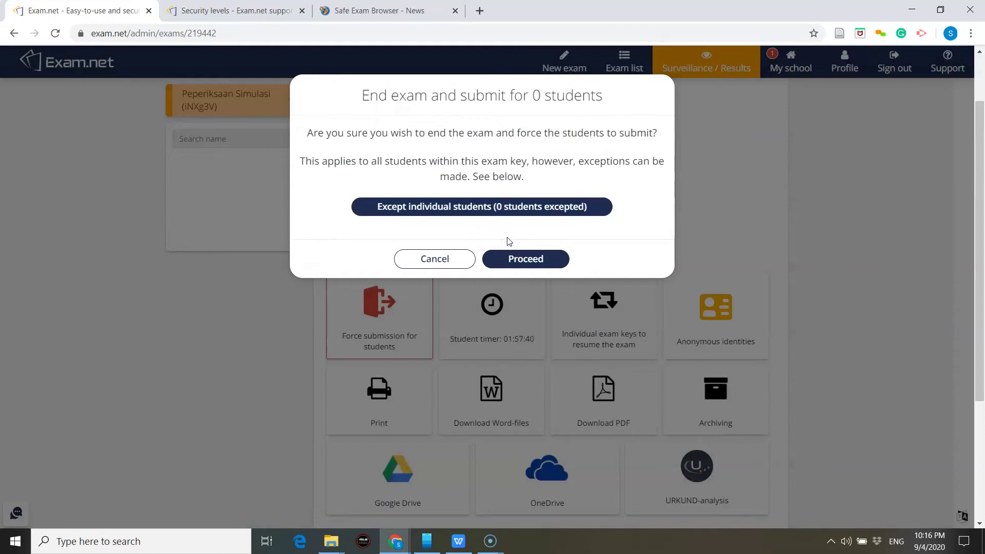
{"action": "left_click", "coordinate": [437, 258]}
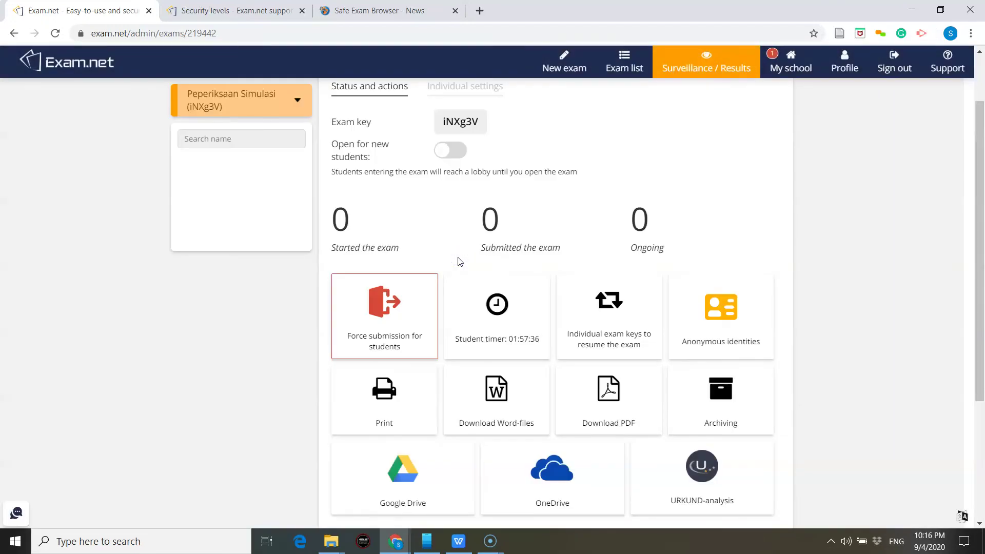
{"action": "left_click", "coordinate": [611, 70]}
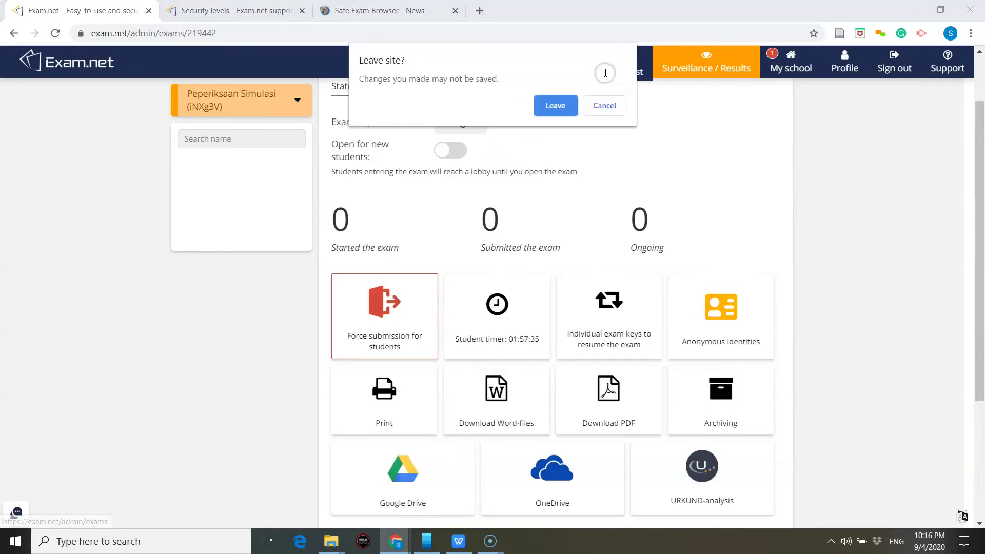
View the second exam's status, then open the XoBHVP exam, Ujian Ulangkaji Tatacara Sivil (Tidak Wajib).
{"action": "left_click", "coordinate": [557, 110]}
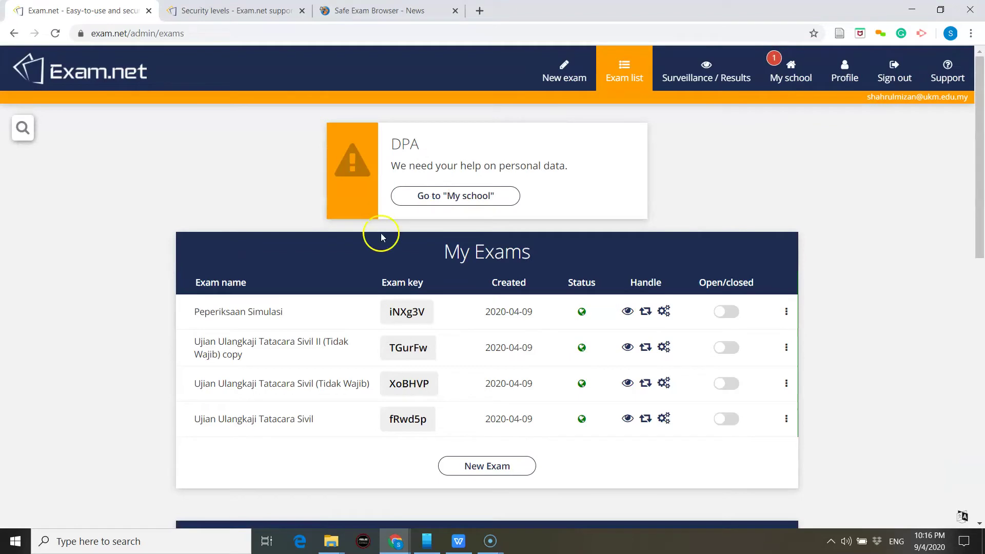
{"action": "left_click", "coordinate": [290, 354]}
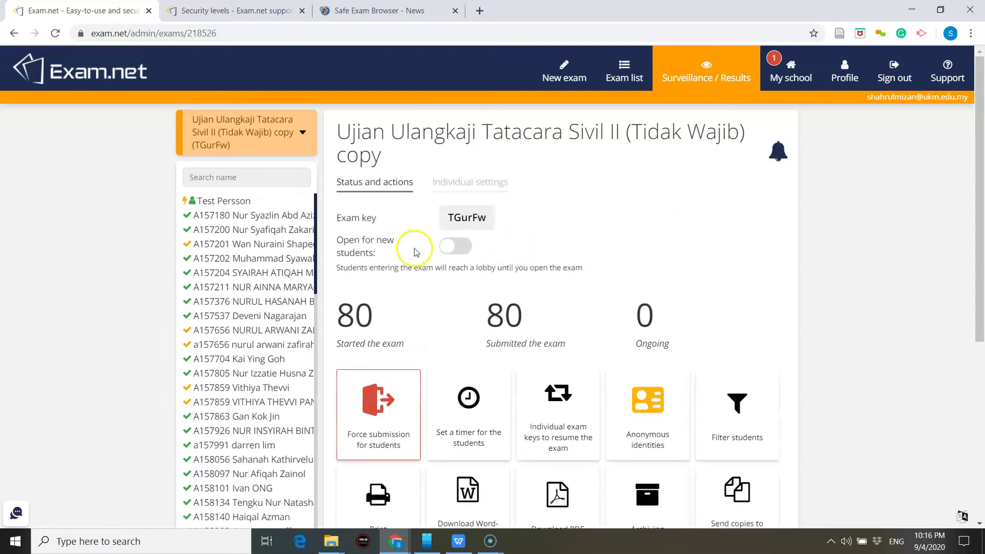
{"action": "left_click", "coordinate": [633, 70]}
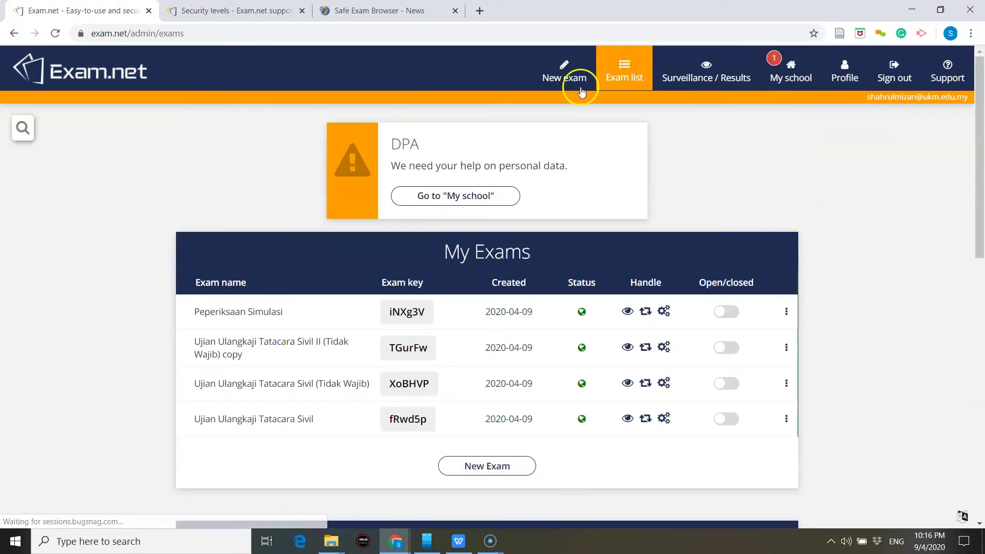
{"action": "left_click", "coordinate": [271, 388]}
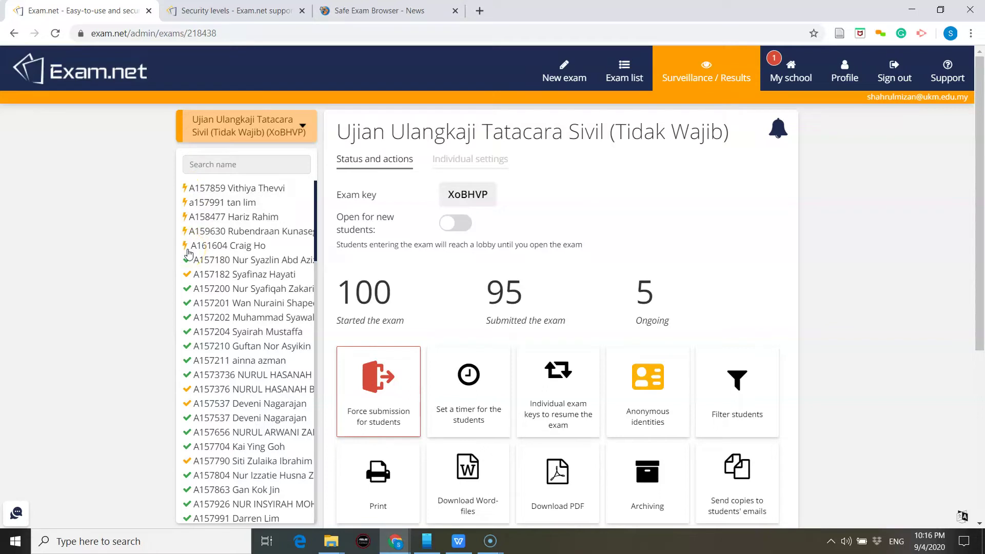
{"action": "left_click", "coordinate": [207, 232]}
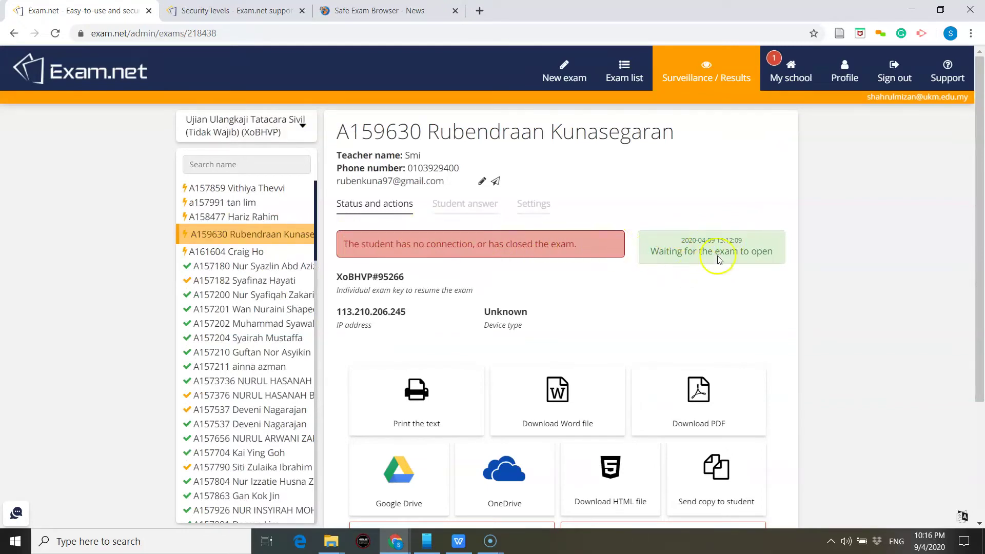
{"action": "left_click", "coordinate": [252, 254]}
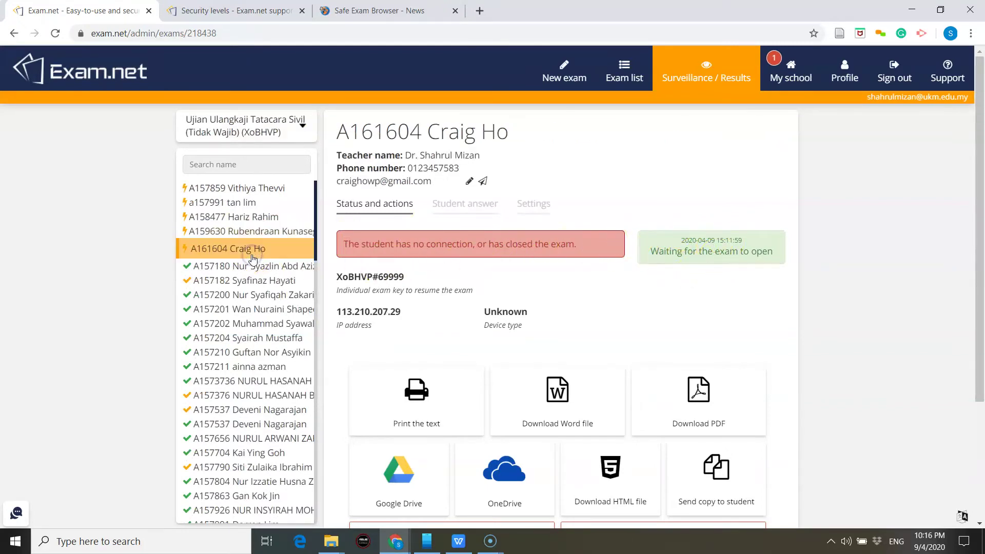
{"action": "left_click", "coordinate": [247, 220]}
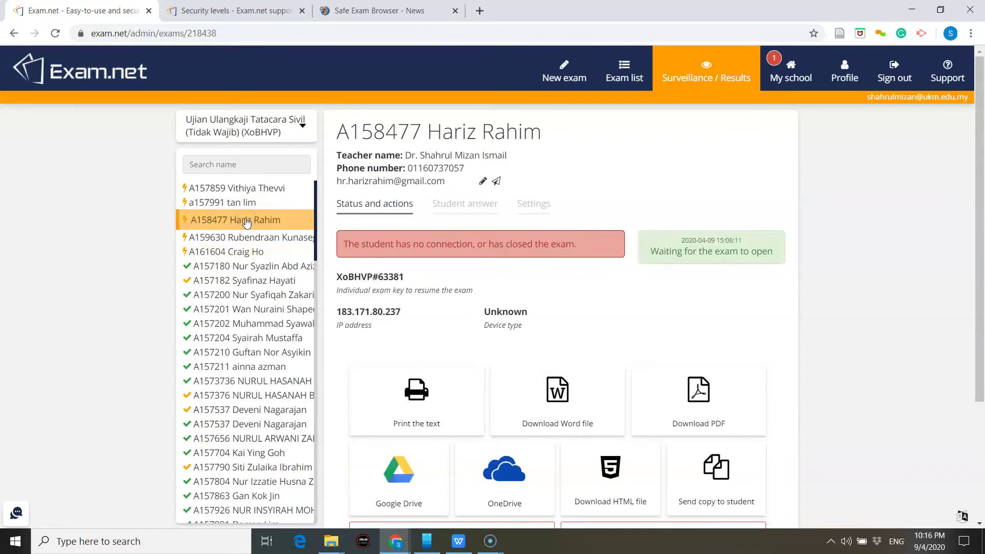
{"action": "left_click", "coordinate": [238, 189]}
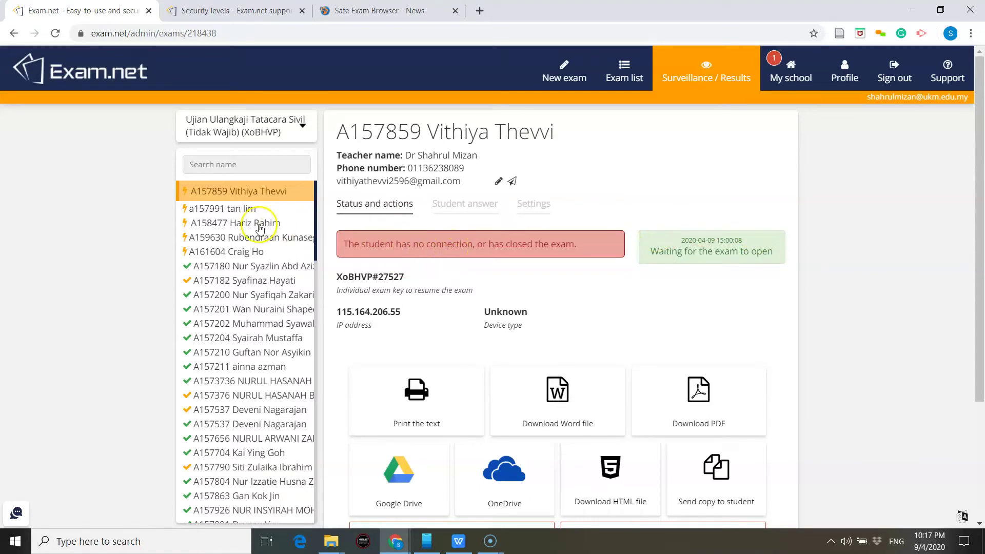
{"action": "left_click", "coordinate": [231, 222]}
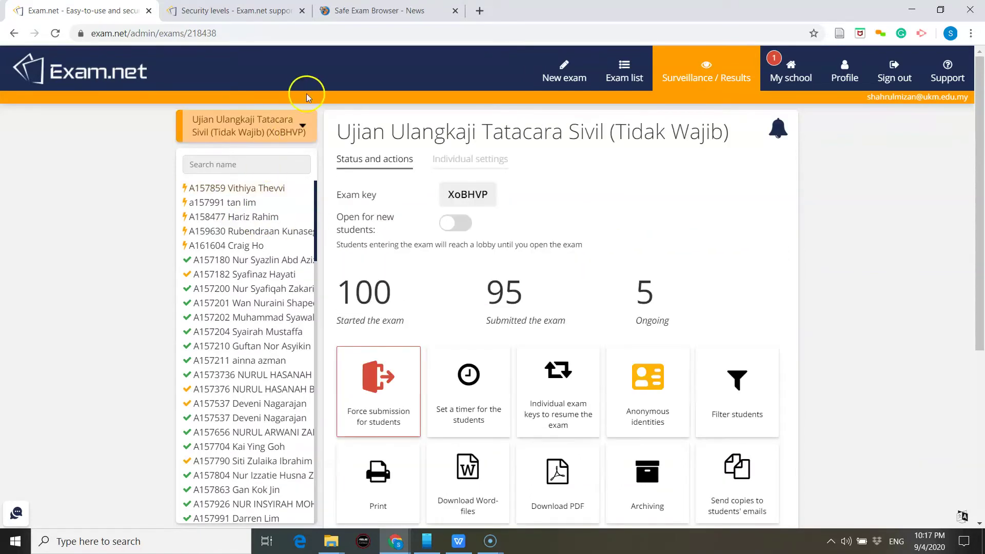
{"action": "left_click", "coordinate": [622, 76]}
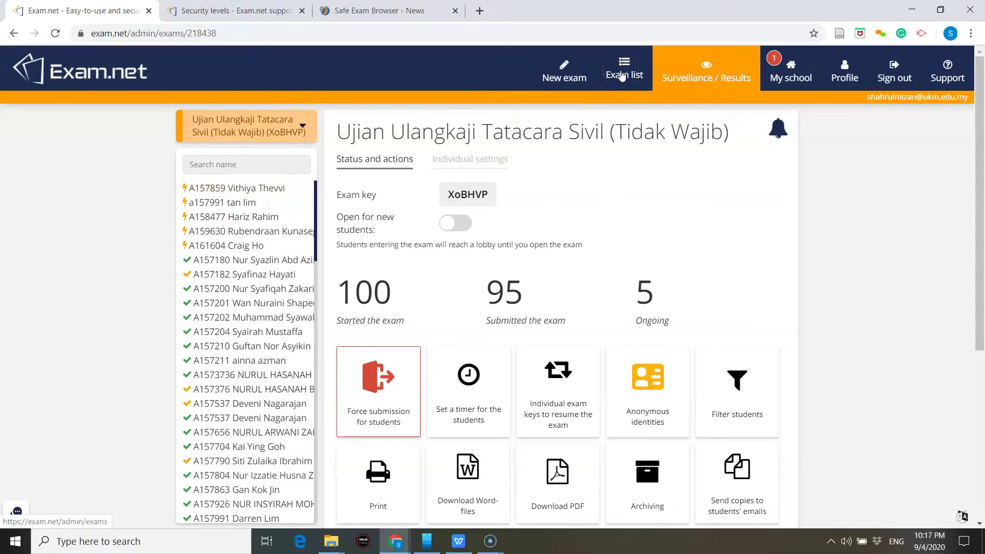
{"action": "left_click", "coordinate": [379, 159]}
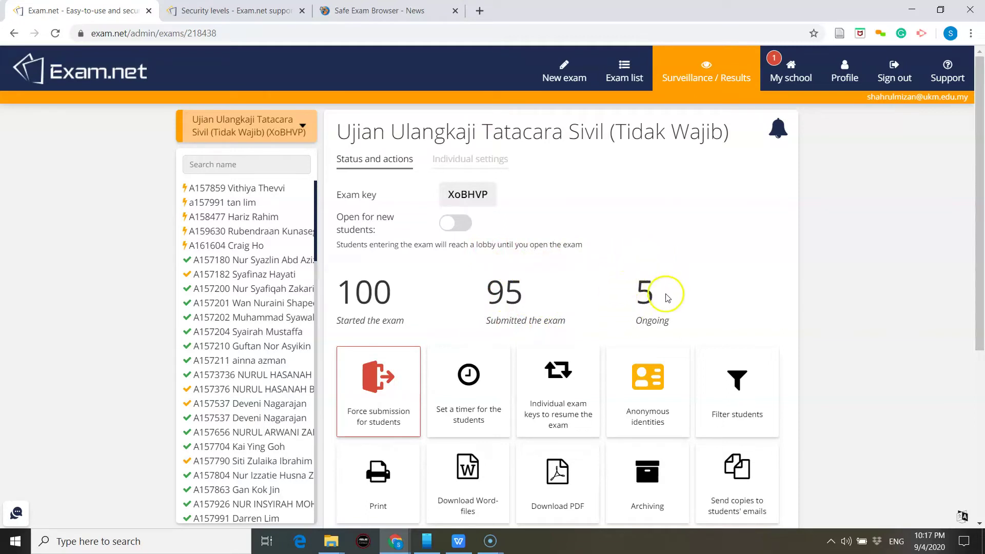
{"action": "left_click_drag", "start_coordinate": [978, 176], "coordinate": [981, 233]}
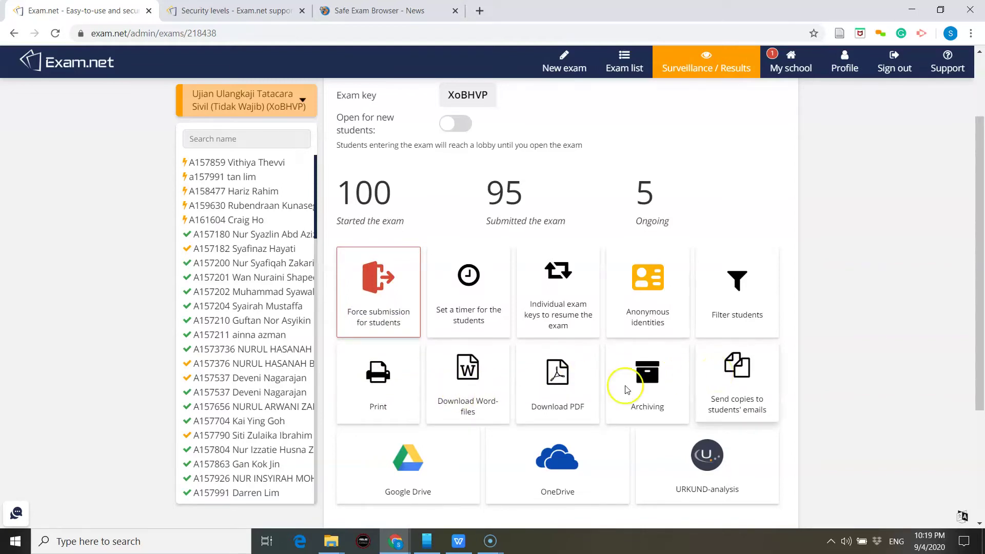
{"action": "left_click", "coordinate": [397, 395]}
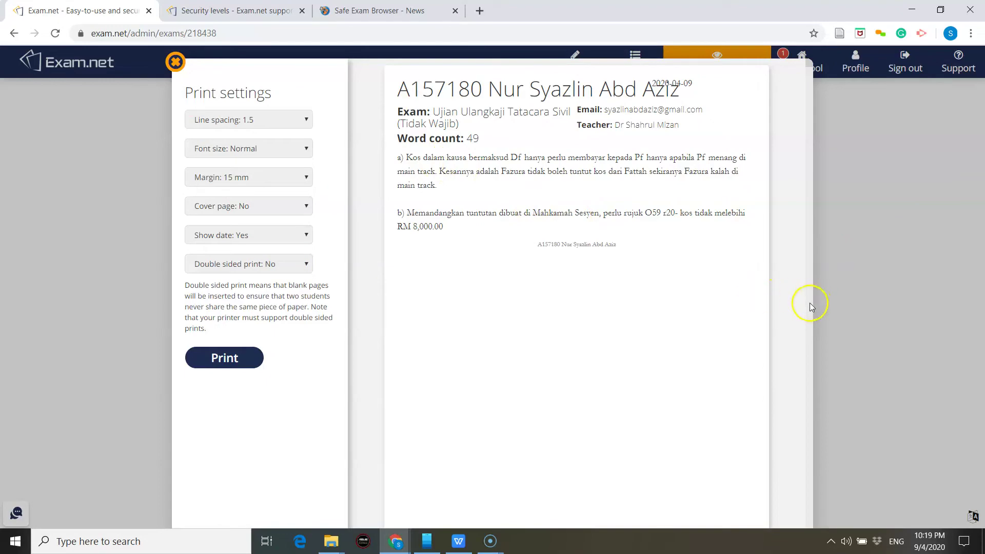
{"action": "scroll", "coordinate": [745, 329], "scroll_direction": "down", "scroll_amount": 1}
{"action": "scroll", "coordinate": [745, 328], "scroll_direction": "down", "scroll_amount": 2}
{"action": "scroll", "coordinate": [744, 329], "scroll_direction": "down", "scroll_amount": 2}
{"action": "scroll", "coordinate": [745, 329], "scroll_direction": "down", "scroll_amount": 5}
{"action": "scroll", "coordinate": [745, 329], "scroll_direction": "down", "scroll_amount": 6}
{"action": "scroll", "coordinate": [744, 329], "scroll_direction": "down", "scroll_amount": 5}
{"action": "scroll", "coordinate": [745, 328], "scroll_direction": "up", "scroll_amount": 2}
{"action": "scroll", "coordinate": [745, 329], "scroll_direction": "down", "scroll_amount": 9}
{"action": "scroll", "coordinate": [745, 329], "scroll_direction": "down", "scroll_amount": 5}
{"action": "scroll", "coordinate": [745, 328], "scroll_direction": "down", "scroll_amount": 5}
{"action": "scroll", "coordinate": [745, 328], "scroll_direction": "down", "scroll_amount": 5}
{"action": "scroll", "coordinate": [745, 328], "scroll_direction": "down", "scroll_amount": 5}
{"action": "scroll", "coordinate": [744, 328], "scroll_direction": "down", "scroll_amount": 7}
{"action": "scroll", "coordinate": [745, 329], "scroll_direction": "down", "scroll_amount": 6}
{"action": "scroll", "coordinate": [745, 328], "scroll_direction": "down", "scroll_amount": 7}
{"action": "scroll", "coordinate": [745, 329], "scroll_direction": "down", "scroll_amount": 6}
{"action": "scroll", "coordinate": [745, 328], "scroll_direction": "down", "scroll_amount": 7}
{"action": "scroll", "coordinate": [745, 328], "scroll_direction": "down", "scroll_amount": 3}
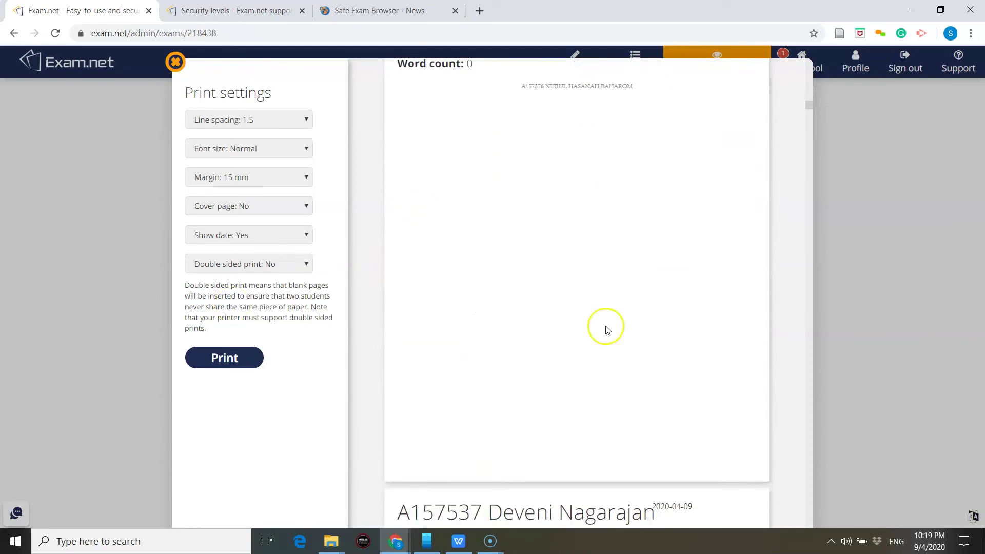
{"action": "scroll", "coordinate": [677, 331], "scroll_direction": "down", "scroll_amount": 4}
{"action": "scroll", "coordinate": [677, 331], "scroll_direction": "down", "scroll_amount": 3}
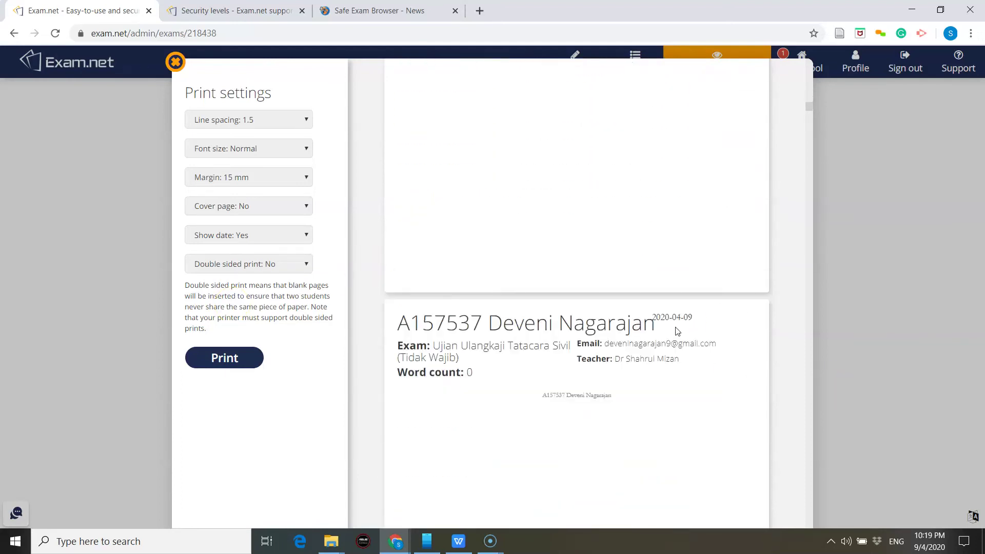
{"action": "scroll", "coordinate": [677, 331], "scroll_direction": "down", "scroll_amount": 4}
{"action": "scroll", "coordinate": [677, 331], "scroll_direction": "down", "scroll_amount": 4}
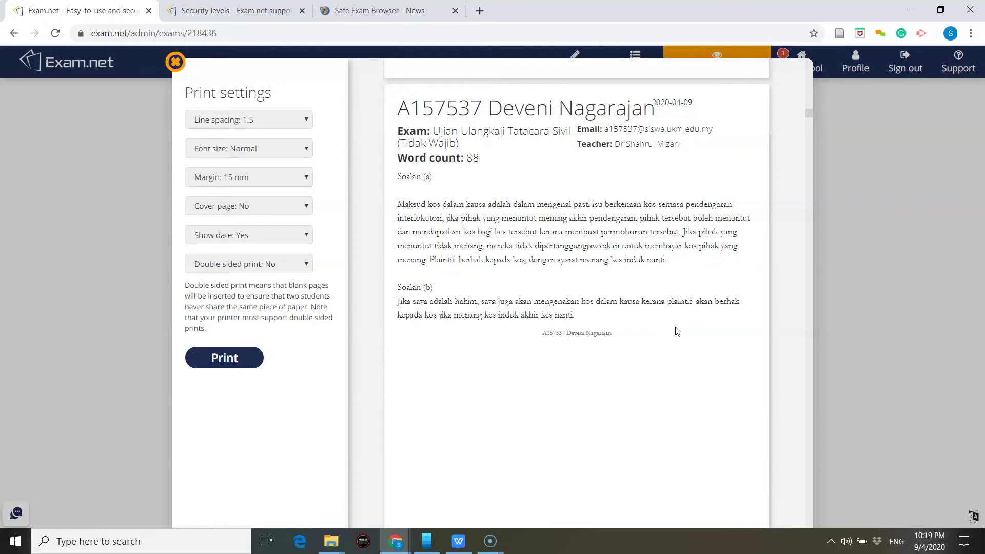
{"action": "scroll", "coordinate": [676, 331], "scroll_direction": "down", "scroll_amount": 2}
{"action": "scroll", "coordinate": [677, 331], "scroll_direction": "down", "scroll_amount": 6}
{"action": "scroll", "coordinate": [677, 331], "scroll_direction": "down", "scroll_amount": 3}
{"action": "scroll", "coordinate": [677, 331], "scroll_direction": "down", "scroll_amount": 2}
{"action": "scroll", "coordinate": [677, 331], "scroll_direction": "down", "scroll_amount": 1}
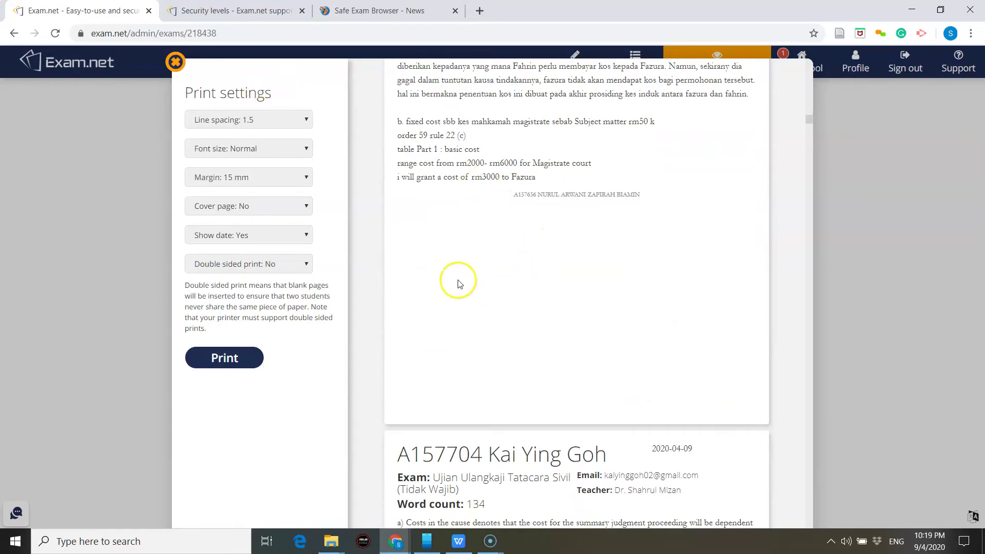
{"action": "left_click", "coordinate": [175, 63]}
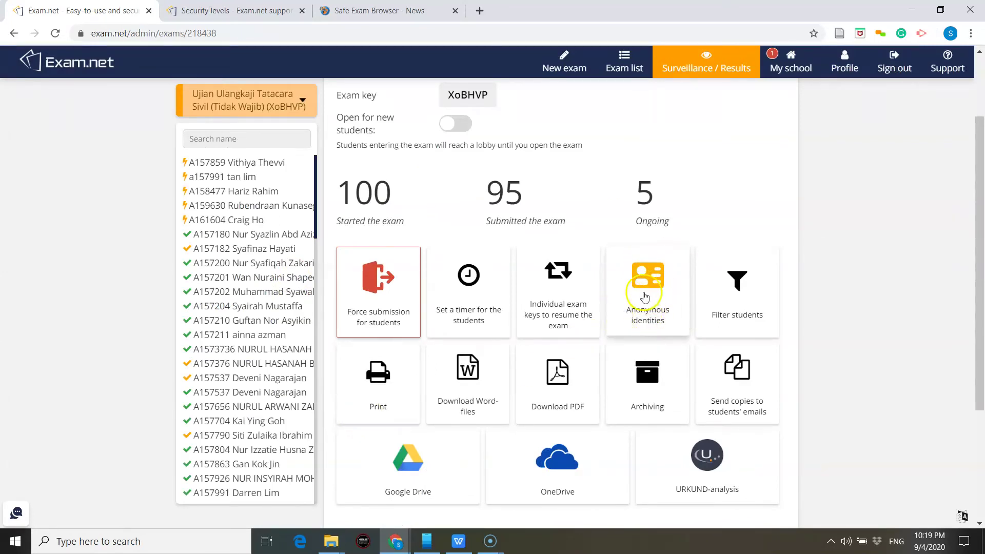
Review the anonymous student identities, then download all student answers as a PDF and open it.
{"action": "left_click", "coordinate": [644, 293]}
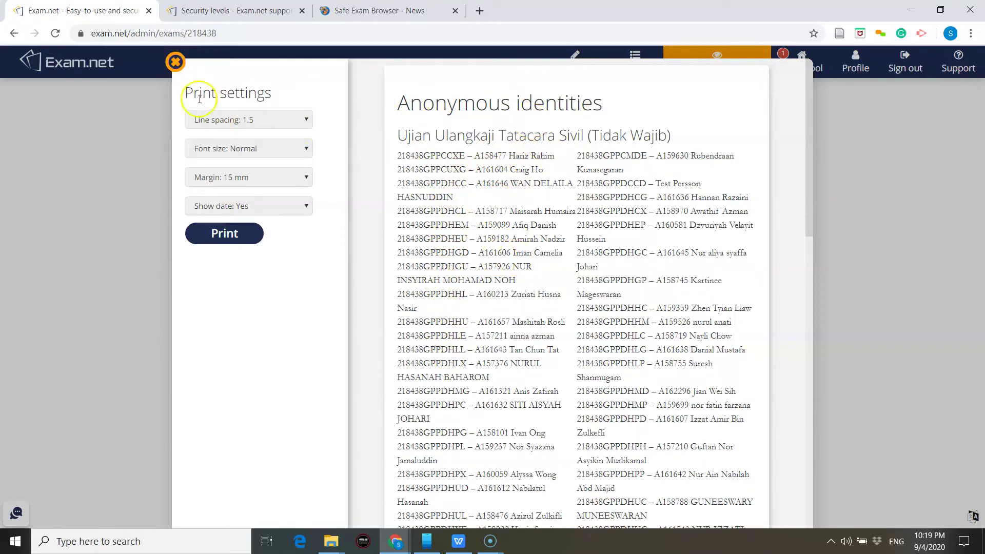
{"action": "left_click", "coordinate": [175, 61]}
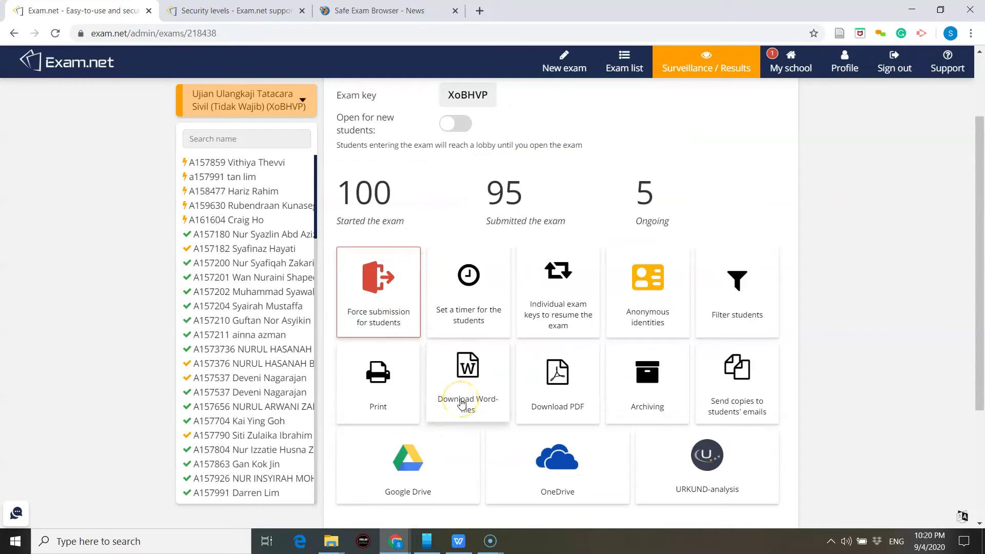
{"action": "left_click", "coordinate": [551, 385]}
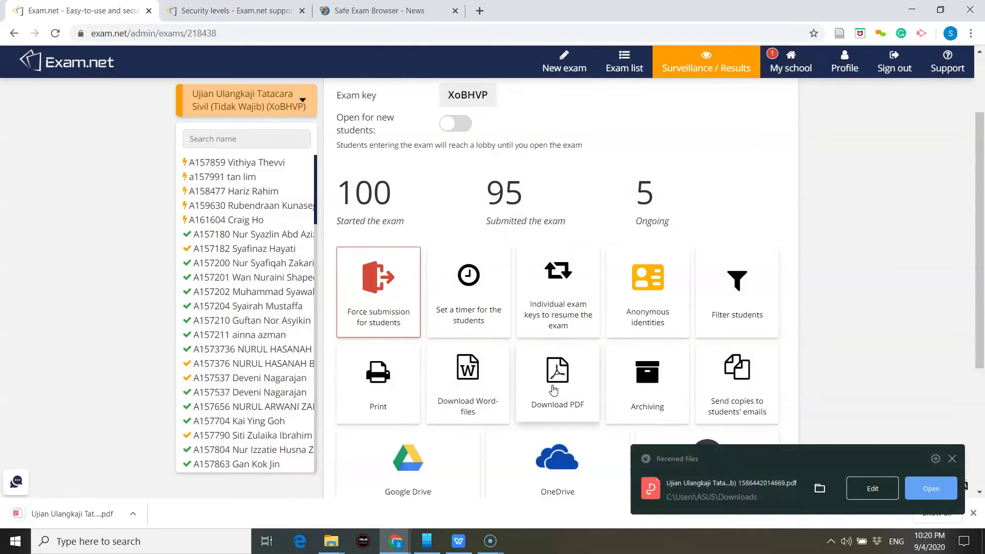
{"action": "left_click", "coordinate": [931, 495]}
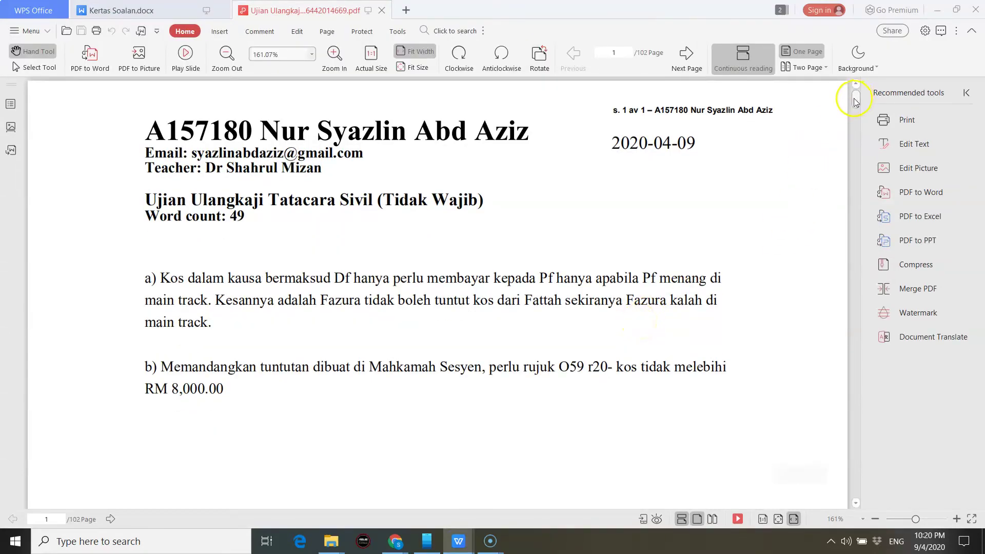
Scroll through the 102-page answers PDF in WPS Office, then return to Exam.net.
{"action": "left_click_drag", "start_coordinate": [858, 100], "coordinate": [859, 160]}
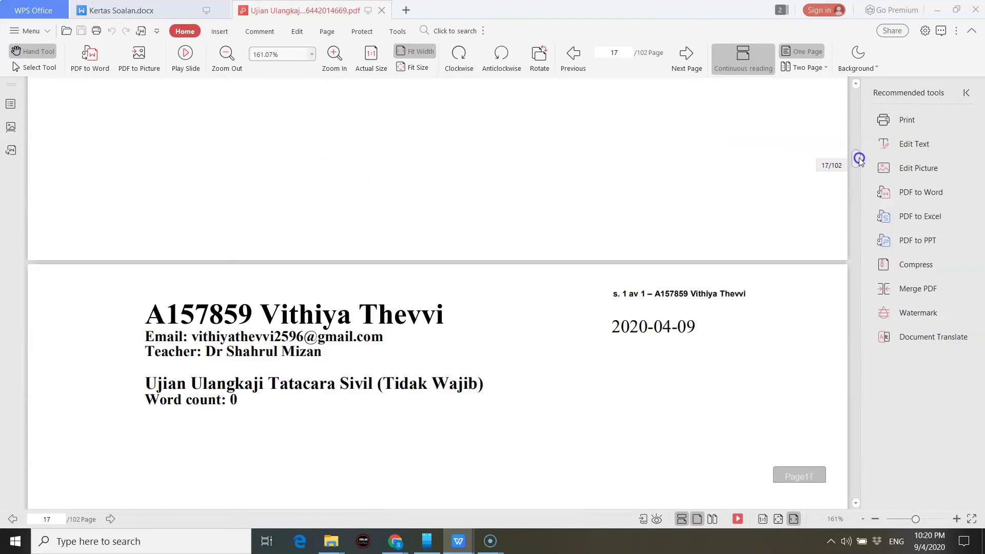
{"action": "left_click_drag", "start_coordinate": [859, 160], "coordinate": [856, 110]}
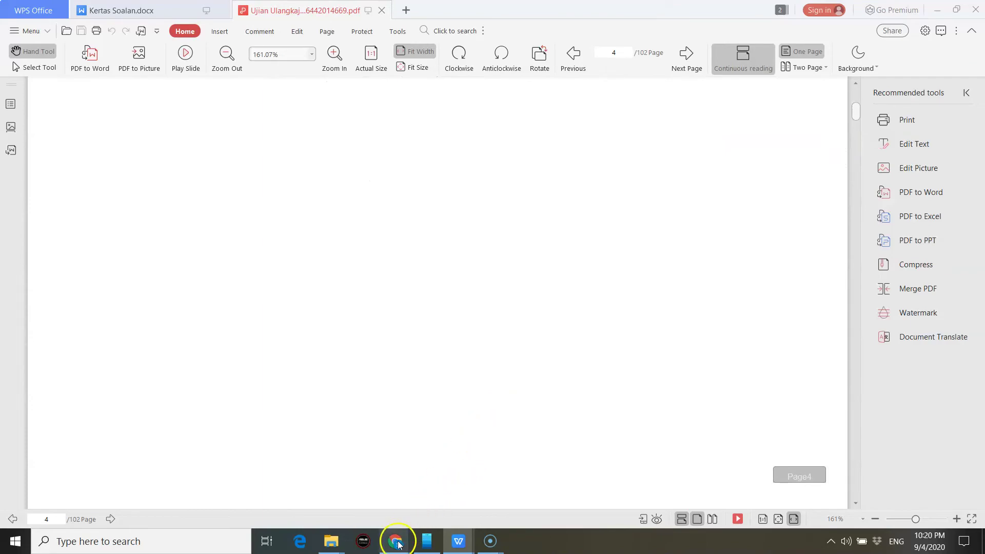
{"action": "mouse_move", "coordinate": [395, 541]}
{"action": "left_click", "coordinate": [277, 489]}
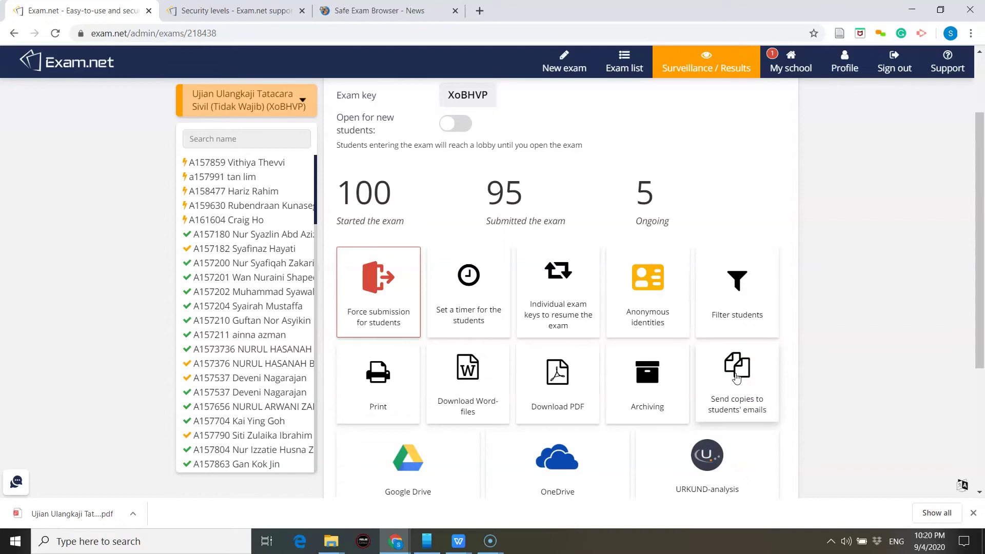
Tick every student's e-mail in Send copies to students, scroll the list, and close without sending.
{"action": "left_click", "coordinate": [736, 377]}
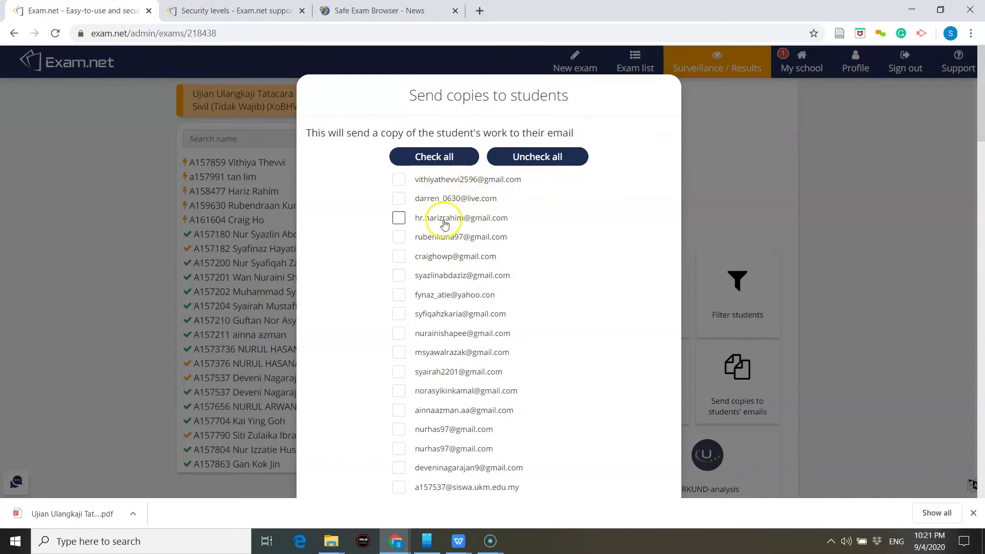
{"action": "left_click", "coordinate": [449, 157]}
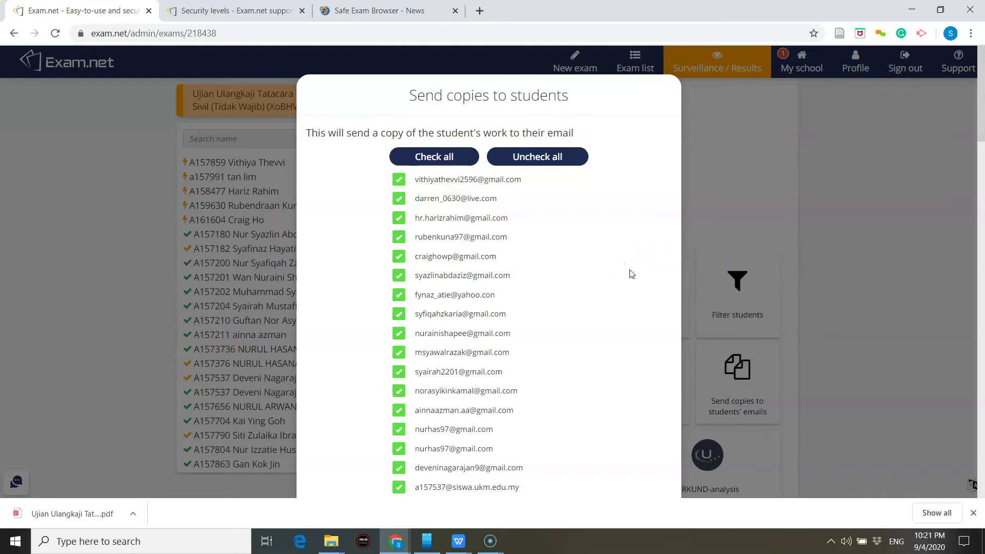
{"action": "scroll", "coordinate": [631, 274], "scroll_direction": "down", "scroll_amount": 2}
{"action": "scroll", "coordinate": [632, 274], "scroll_direction": "down", "scroll_amount": 2}
{"action": "scroll", "coordinate": [631, 274], "scroll_direction": "down", "scroll_amount": 1}
{"action": "scroll", "coordinate": [631, 274], "scroll_direction": "down", "scroll_amount": 3}
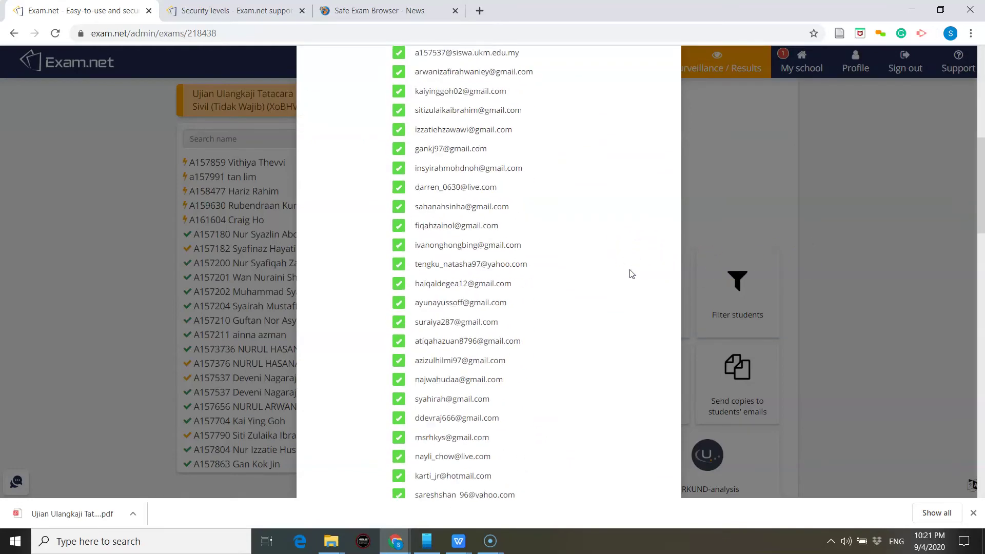
{"action": "scroll", "coordinate": [631, 274], "scroll_direction": "down", "scroll_amount": 5}
{"action": "scroll", "coordinate": [632, 274], "scroll_direction": "down", "scroll_amount": 3}
{"action": "scroll", "coordinate": [631, 274], "scroll_direction": "down", "scroll_amount": 3}
{"action": "scroll", "coordinate": [631, 274], "scroll_direction": "down", "scroll_amount": 3}
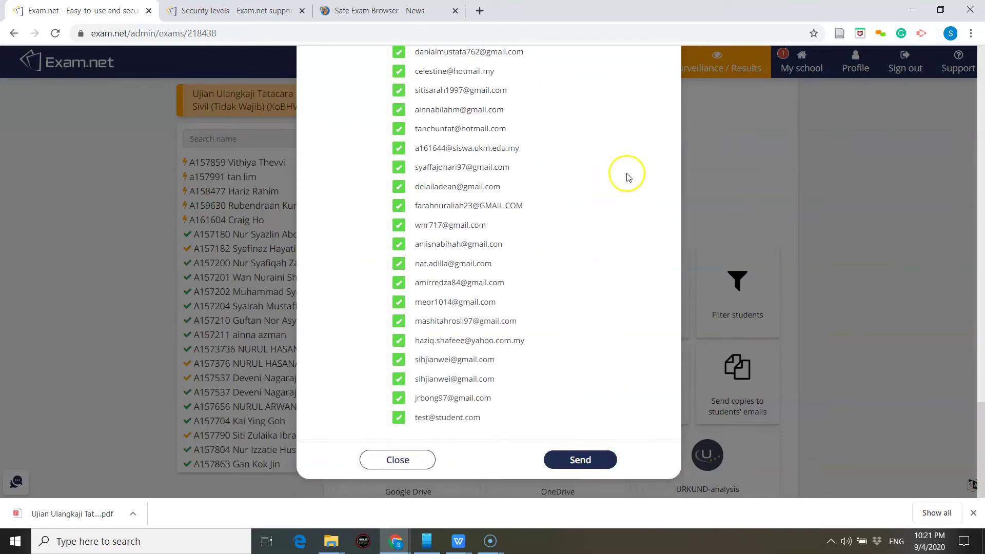
{"action": "left_click", "coordinate": [756, 128]}
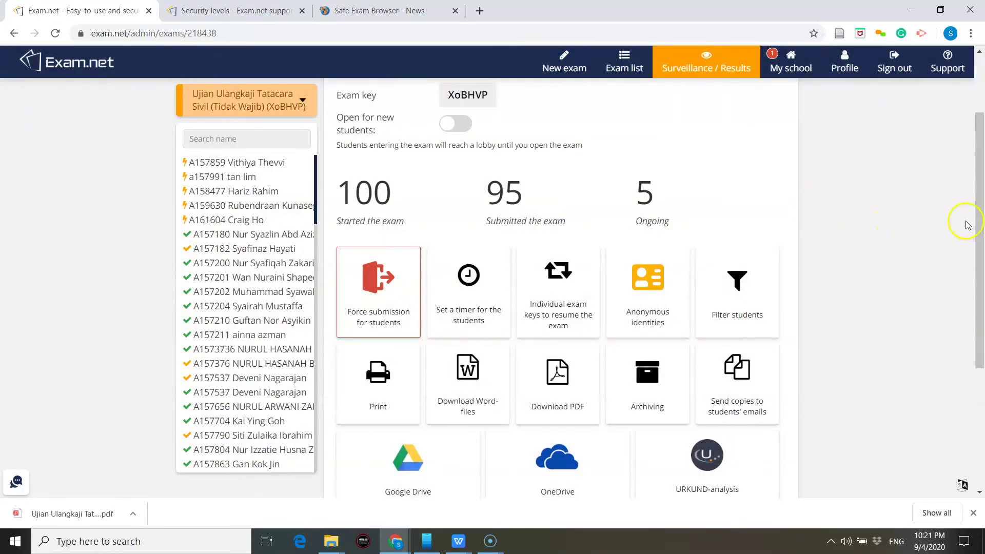
Scroll through the surveillance page and go back to the My Exams list.
{"action": "mouse_move", "coordinate": [980, 223]}
{"action": "left_mouse_down"}
{"action": "mouse_move", "coordinate": [979, 252]}
{"action": "mouse_move", "coordinate": [980, 241]}
{"action": "left_mouse_up"}
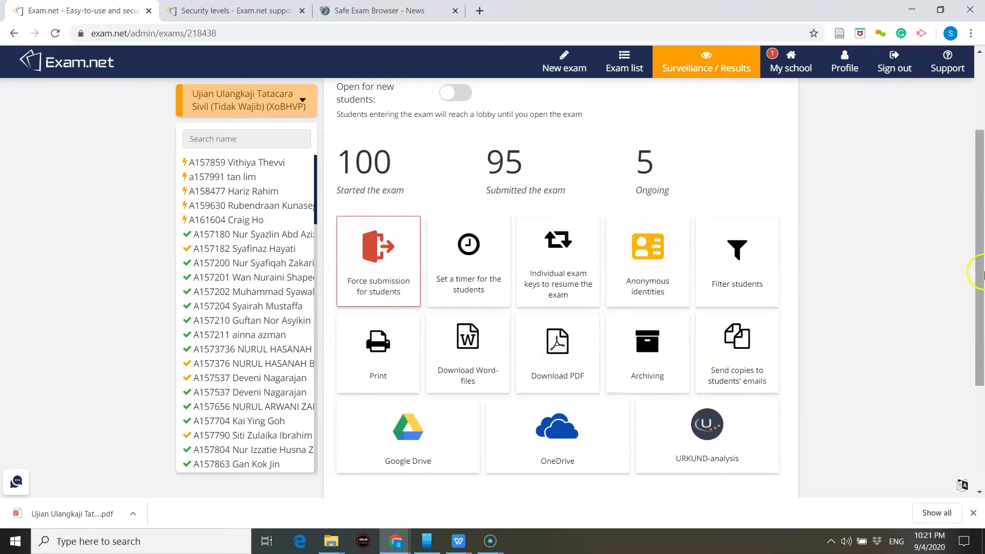
{"action": "left_click_drag", "start_coordinate": [977, 271], "coordinate": [979, 210]}
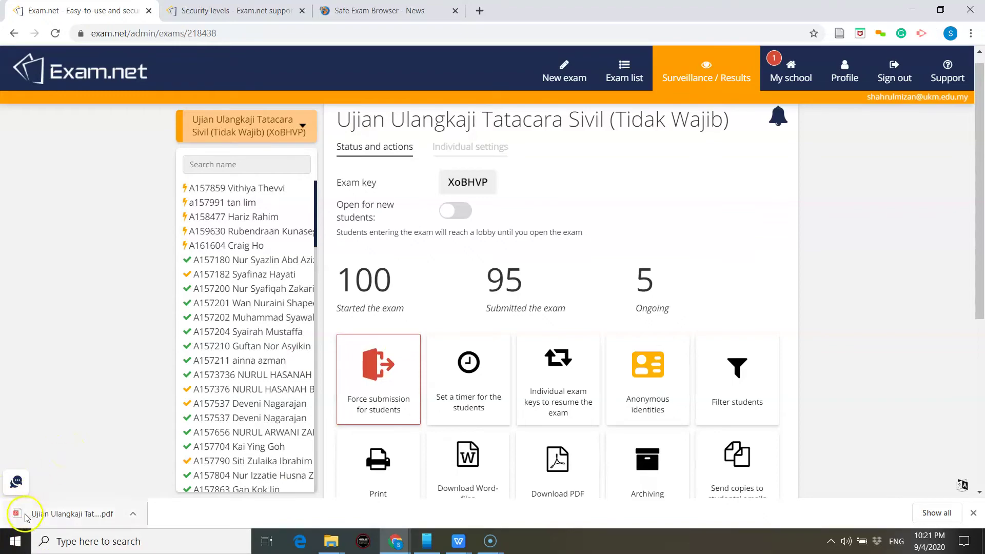
{"action": "left_click", "coordinate": [19, 535]}
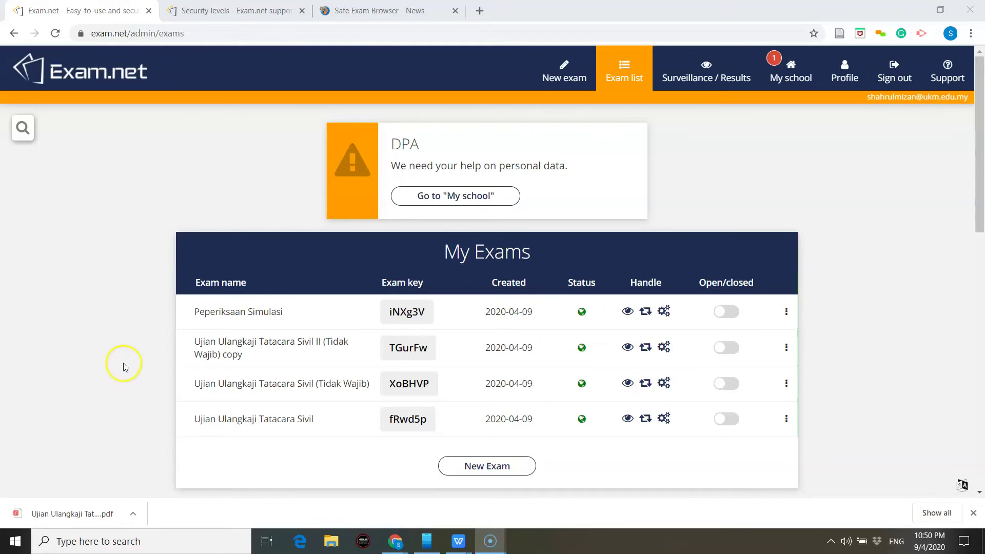
{"action": "mouse_move", "coordinate": [407, 311]}
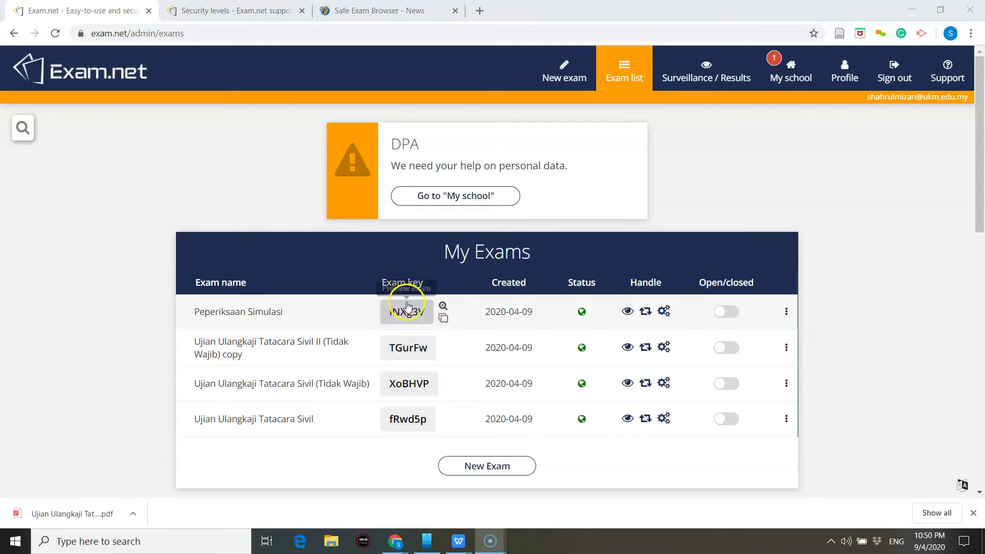
Preview Peperiksaan Simulasi as a student, with the exam text beside the answer editor.
{"action": "left_click", "coordinate": [409, 312]}
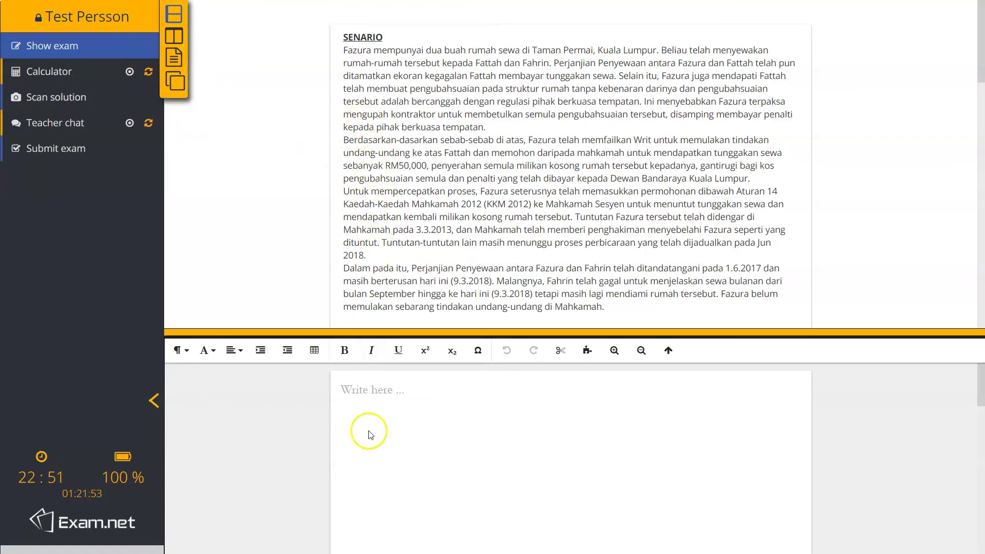
{"action": "left_click", "coordinate": [174, 42]}
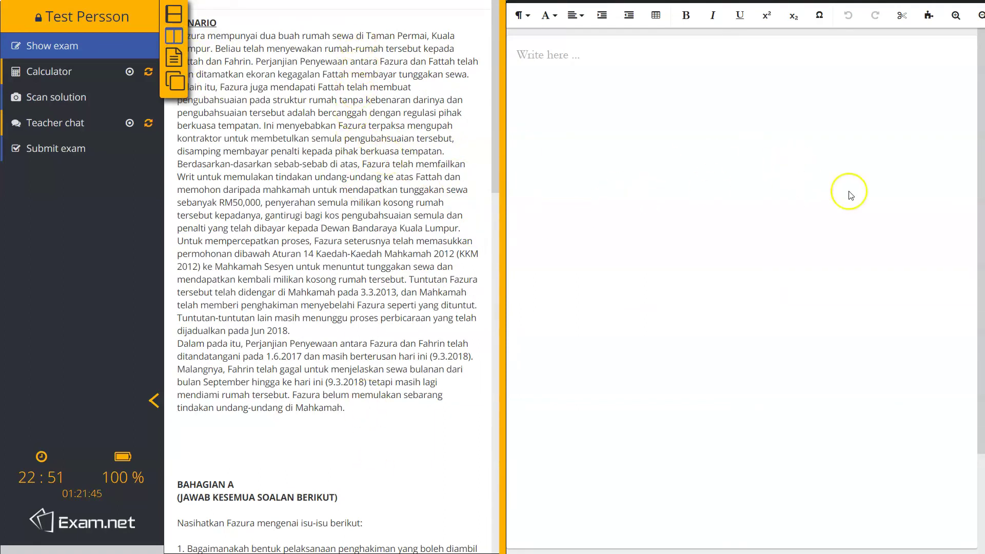
Scroll the exam text and place the caret at the start of the answer editor.
{"action": "left_click_drag", "start_coordinate": [496, 180], "coordinate": [497, 449]}
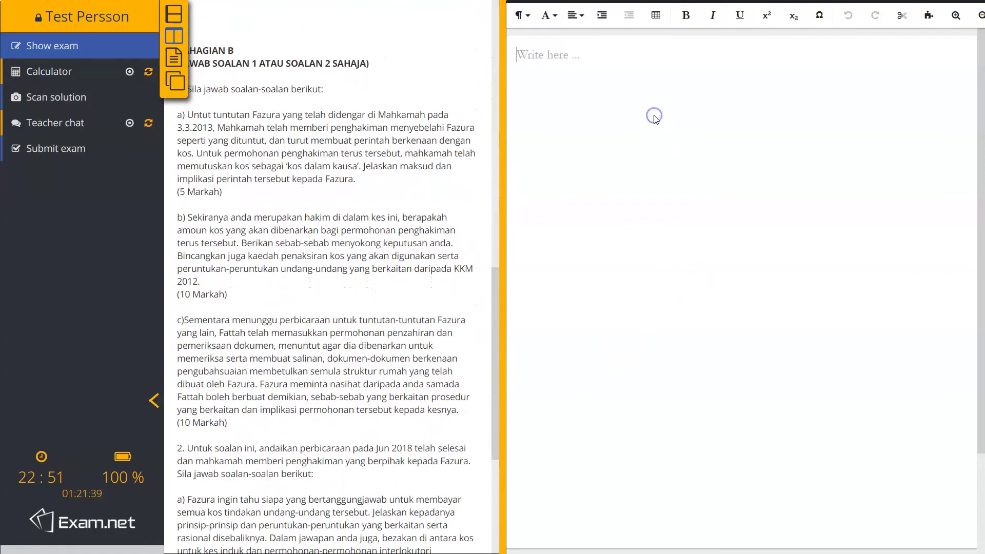
{"action": "left_click", "coordinate": [591, 57]}
{"action": "left_click", "coordinate": [567, 55]}
{"action": "left_click", "coordinate": [542, 50]}
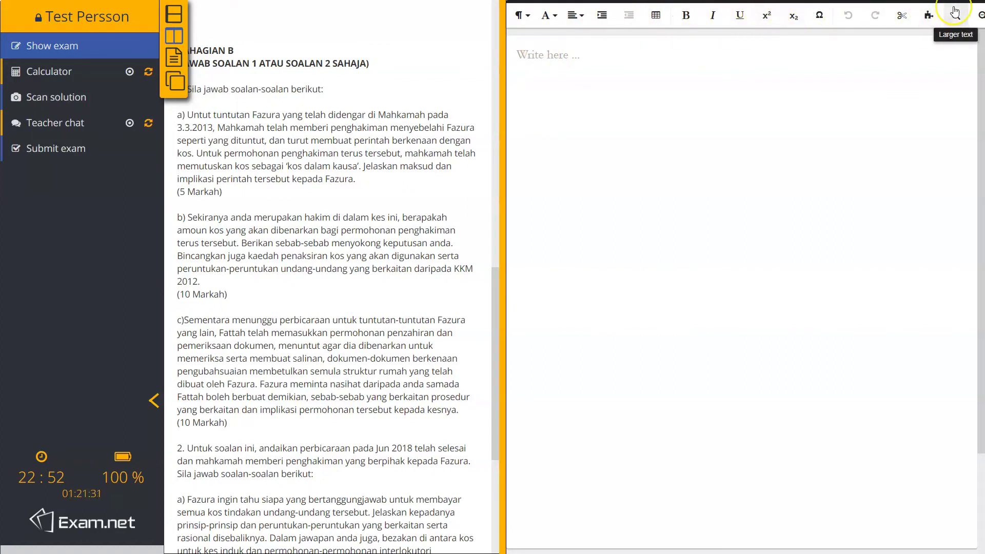
Try the font family, alignment, indent and underline buttons, then show only the exam questions.
{"action": "left_click", "coordinate": [558, 21]}
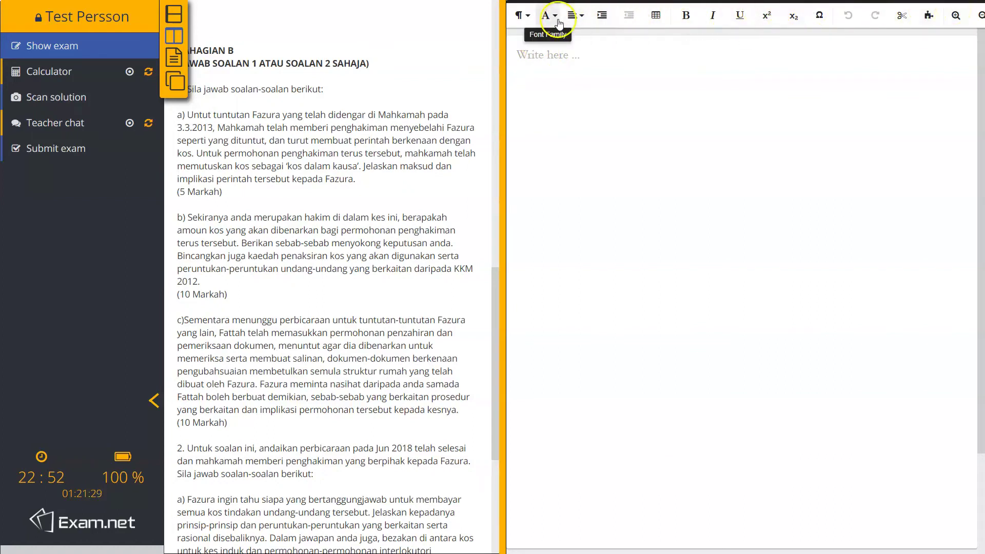
{"action": "left_click", "coordinate": [574, 22]}
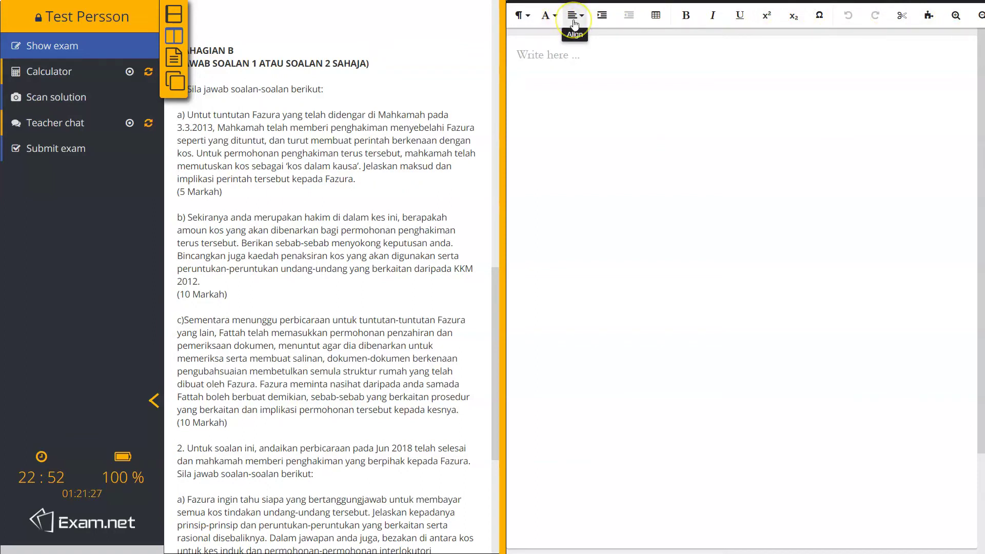
{"action": "left_click", "coordinate": [601, 21]}
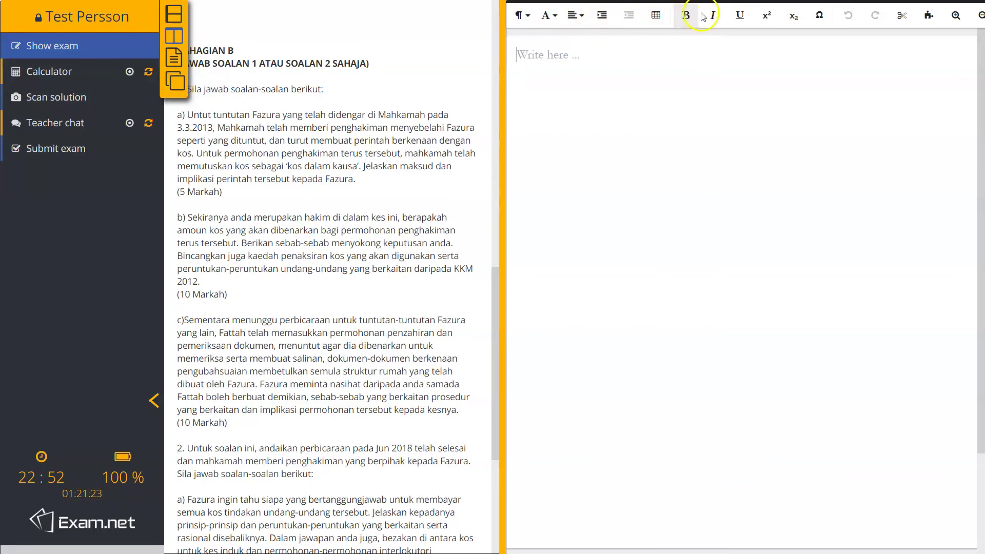
{"action": "left_click", "coordinate": [733, 15]}
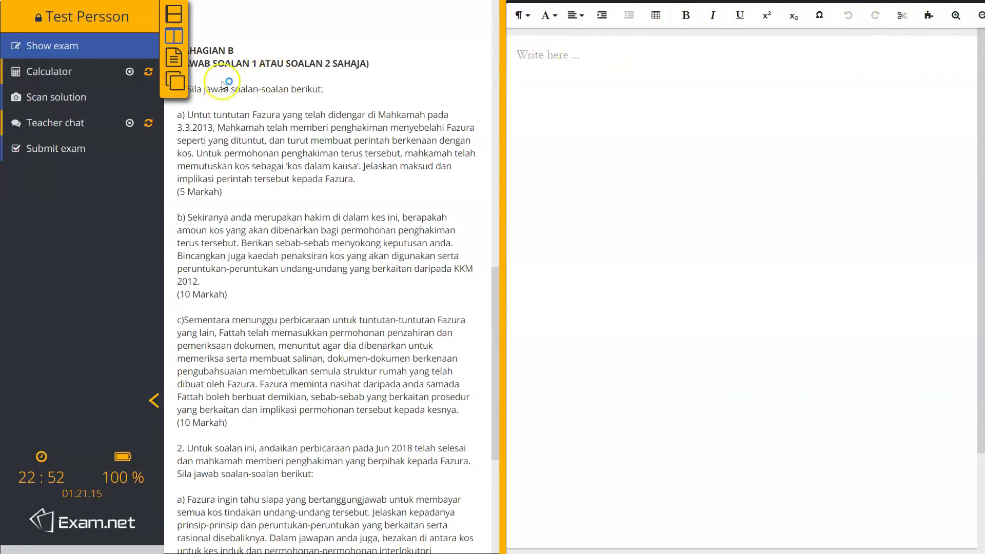
{"action": "left_click", "coordinate": [177, 63]}
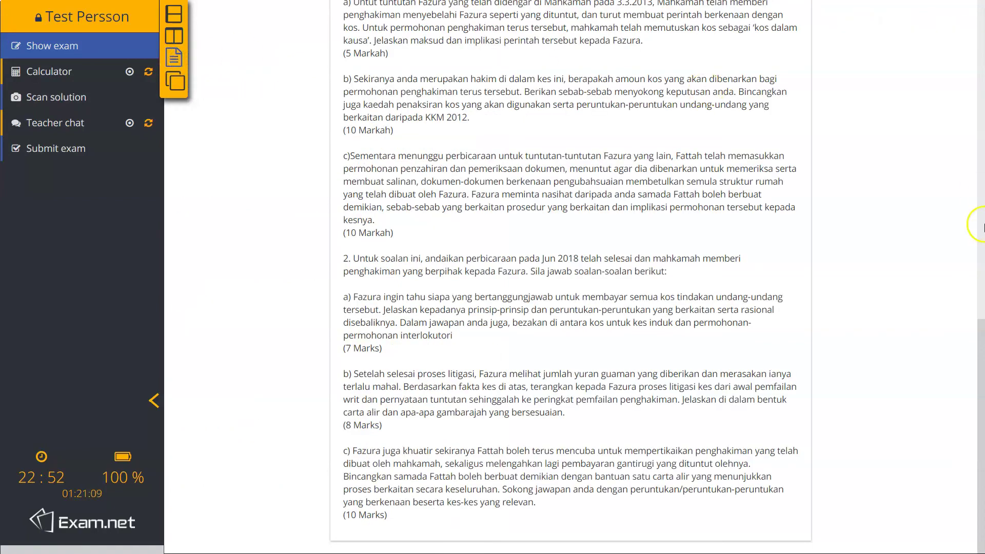
Scroll through the SENARIO and Bahagian A/B text, then select the first SENARIO paragraph.
{"action": "left_click_drag", "start_coordinate": [976, 328], "coordinate": [974, 11]}
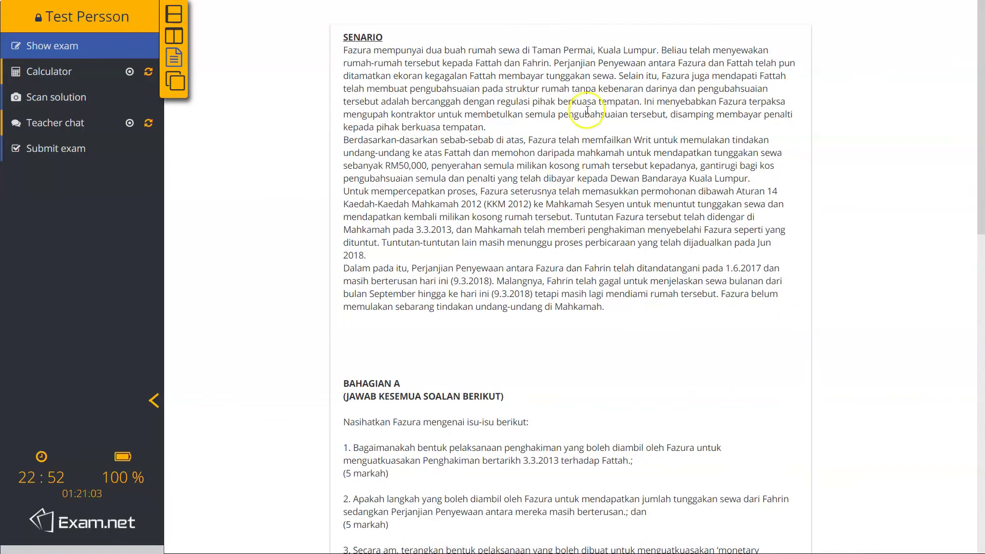
{"action": "left_click_drag", "start_coordinate": [977, 205], "coordinate": [981, 477]}
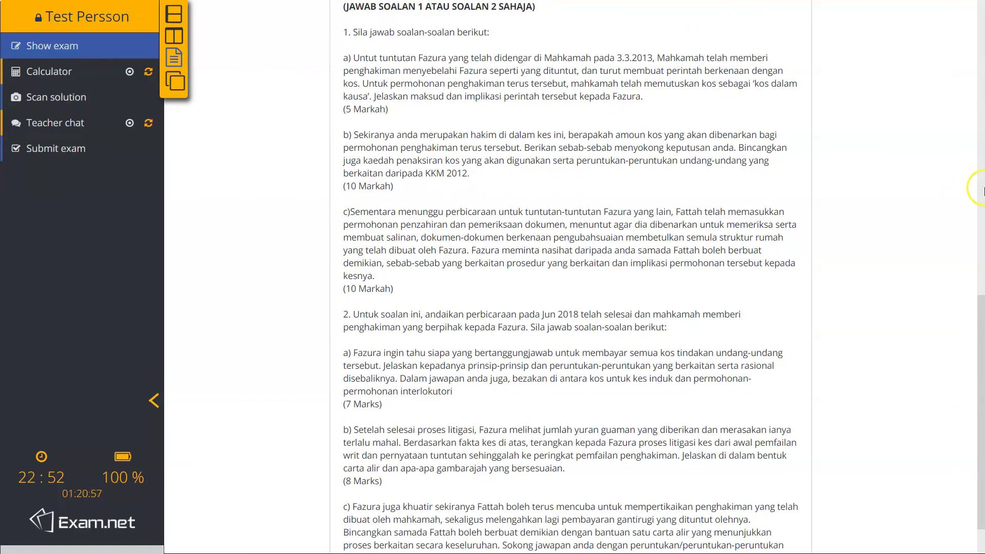
{"action": "left_click_drag", "start_coordinate": [981, 347], "coordinate": [981, 49]}
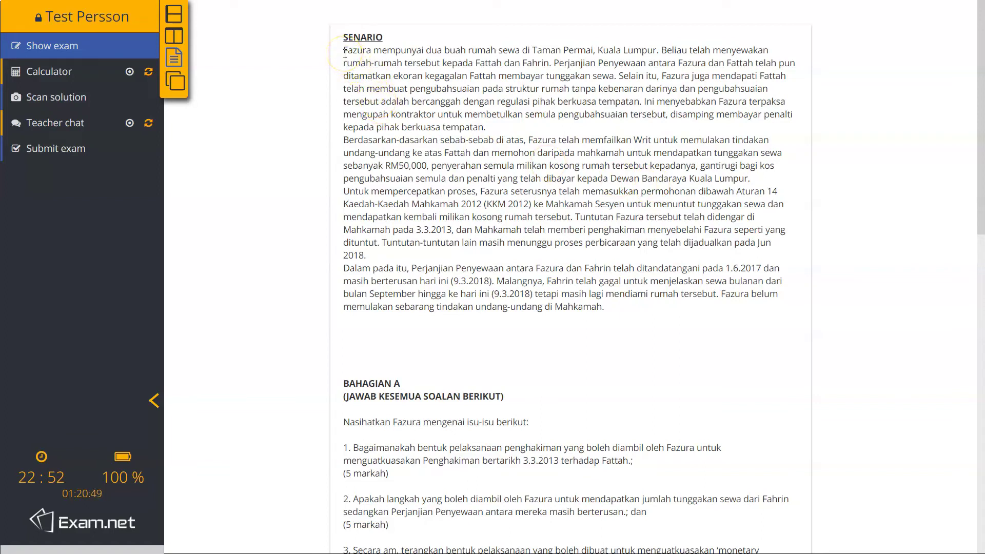
{"action": "left_click_drag", "start_coordinate": [343, 50], "coordinate": [488, 127]}
Copy the selected SENARIO paragraph and paste it into the side-by-side answer, giving 78 words.
{"action": "left_click", "coordinate": [461, 72]}
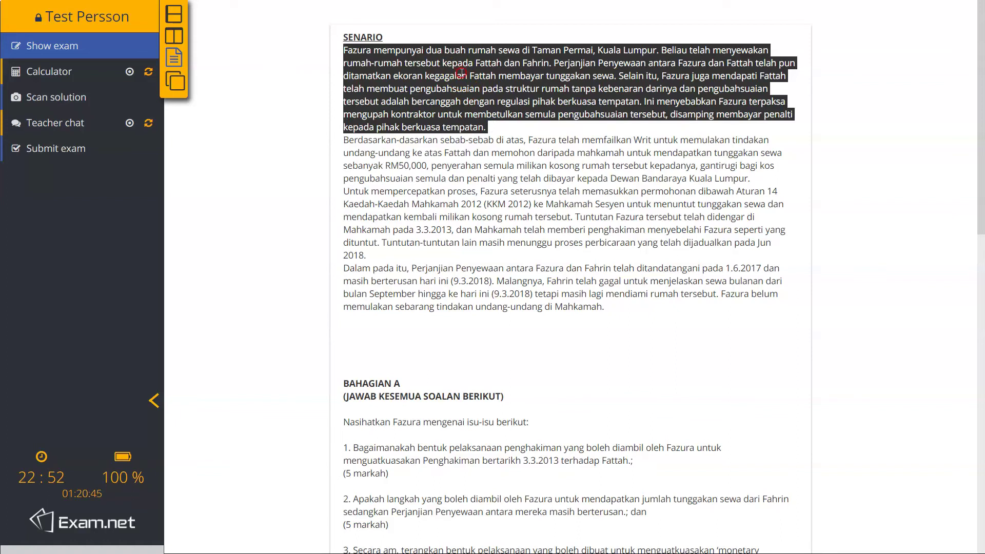
{"action": "left_click", "coordinate": [472, 73]}
{"action": "left_click", "coordinate": [179, 84]}
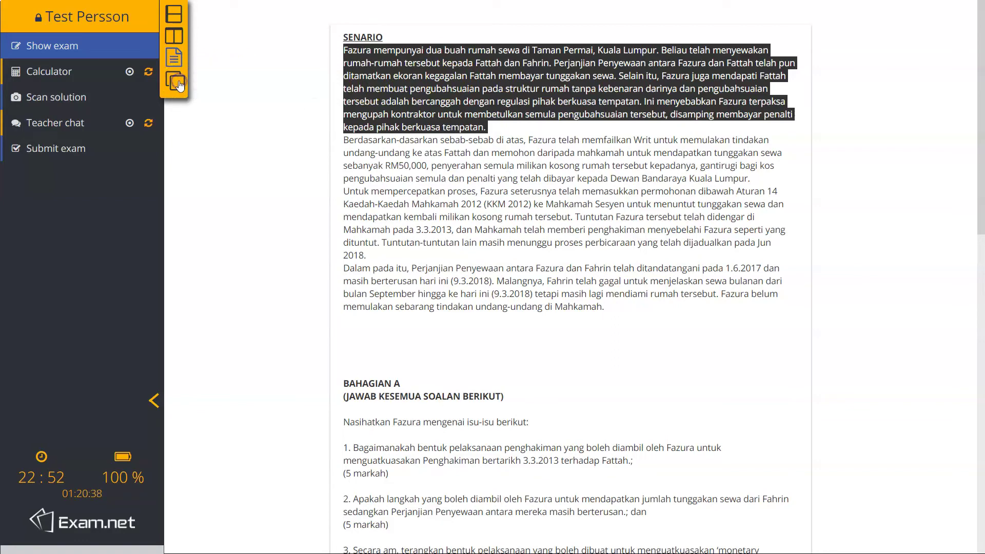
{"action": "left_click", "coordinate": [173, 36]}
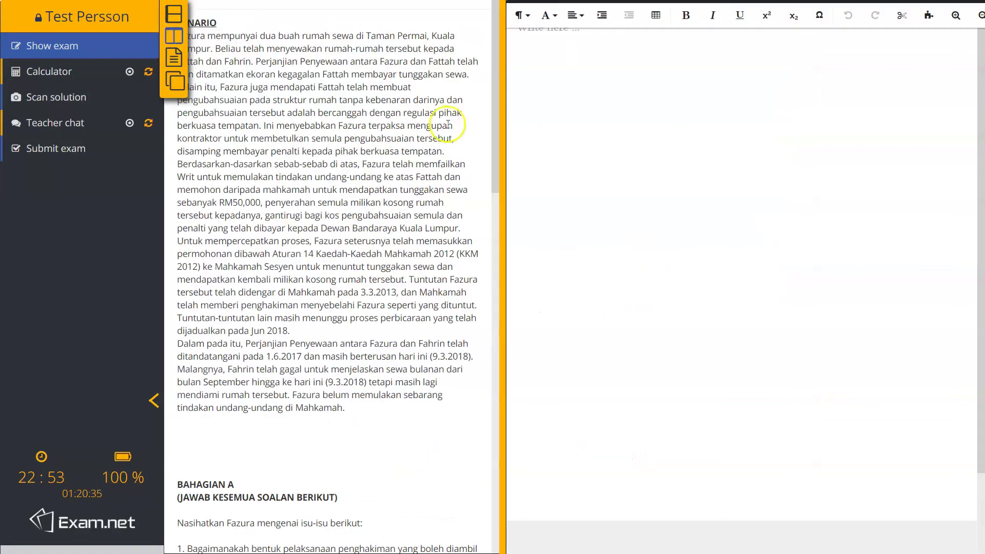
{"action": "left_click", "coordinate": [546, 63]}
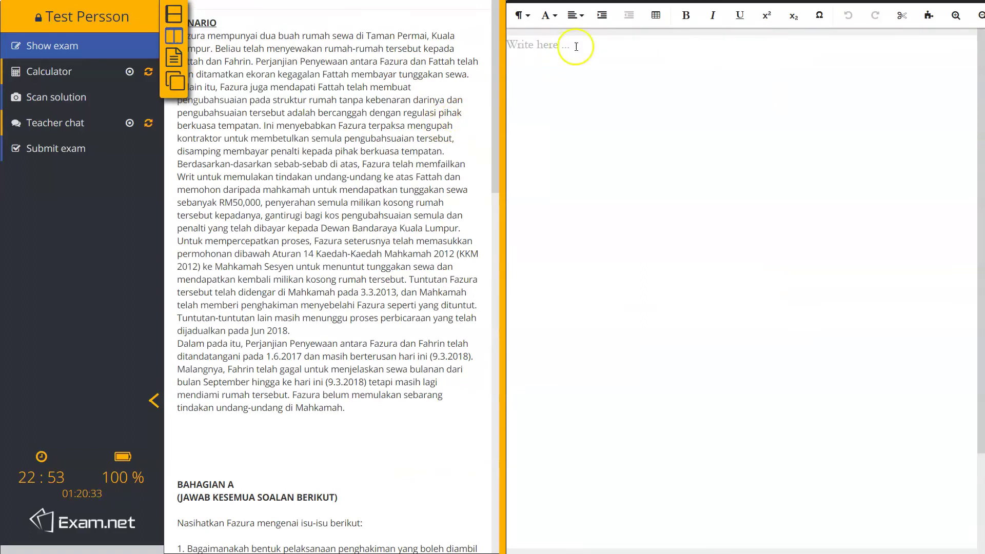
{"action": "left_click", "coordinate": [929, 18]}
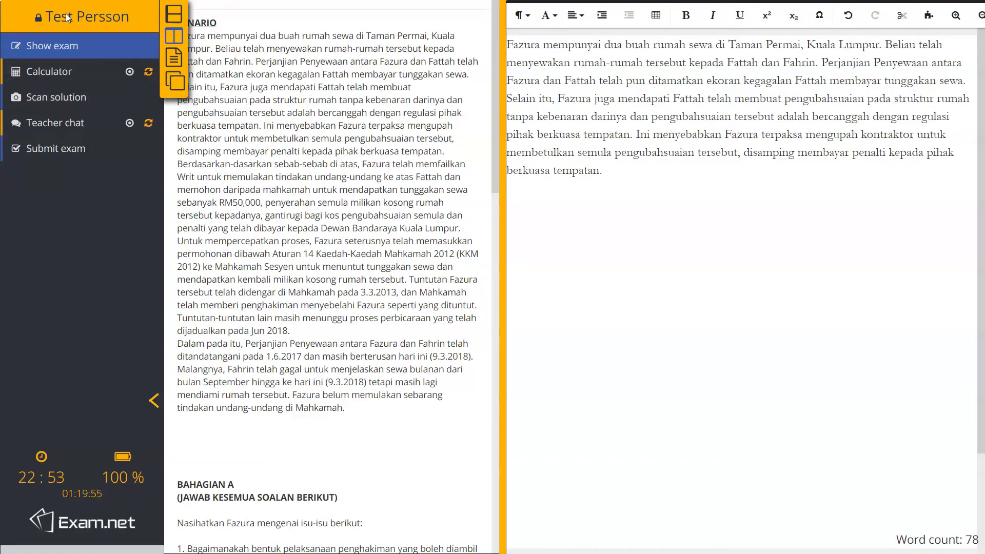
{"action": "left_click", "coordinate": [61, 48]}
Open the calculator, then send the teacher the chat message 'Hi Sir, I have a question'.
{"action": "left_click", "coordinate": [60, 72]}
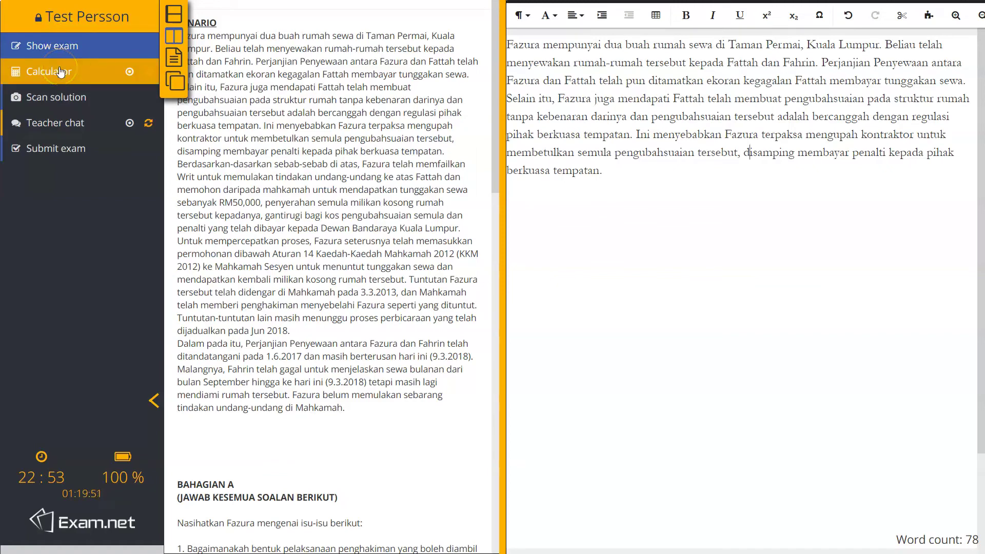
{"action": "left_click", "coordinate": [76, 72]}
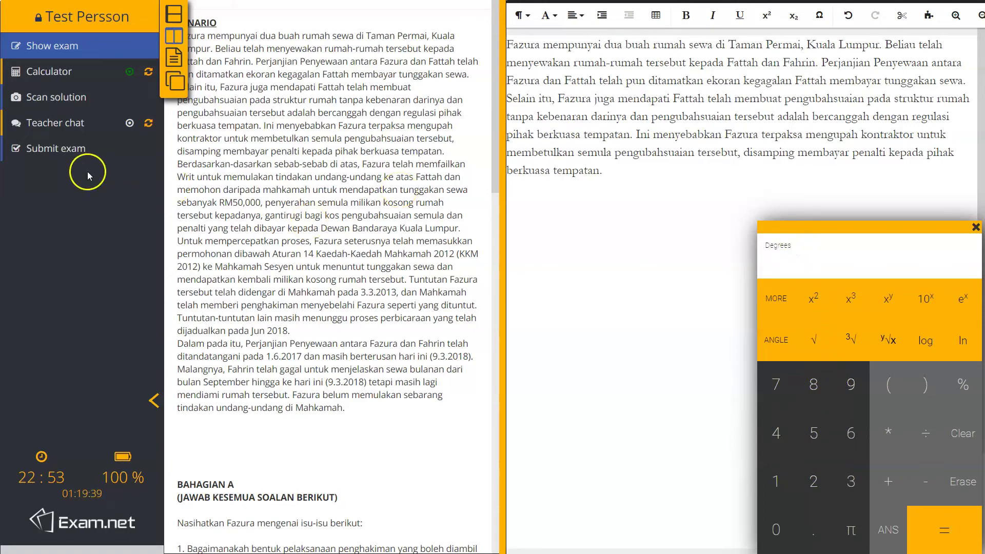
{"action": "left_click", "coordinate": [92, 124]}
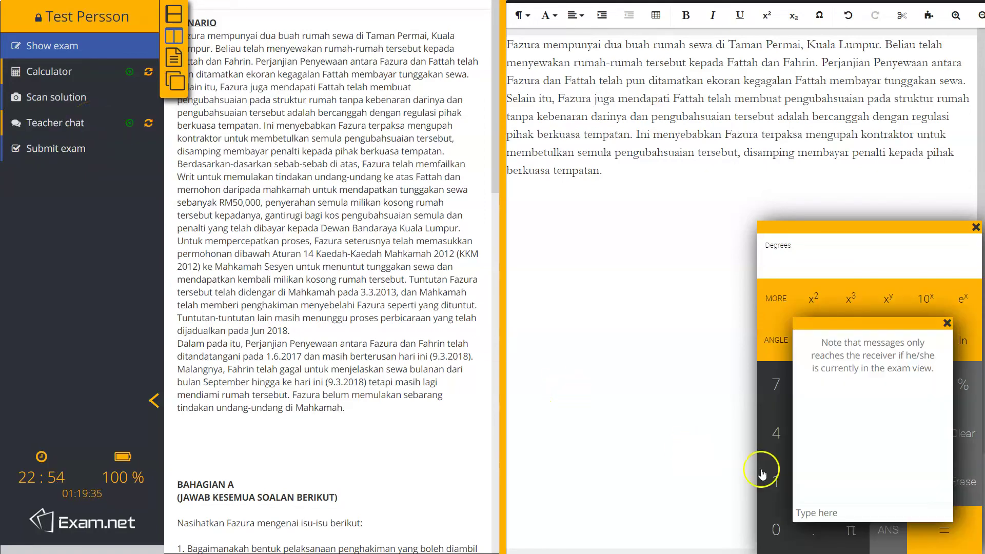
{"action": "left_click", "coordinate": [817, 513]}
{"action": "type", "text": "Hi Sir, I have a question"}
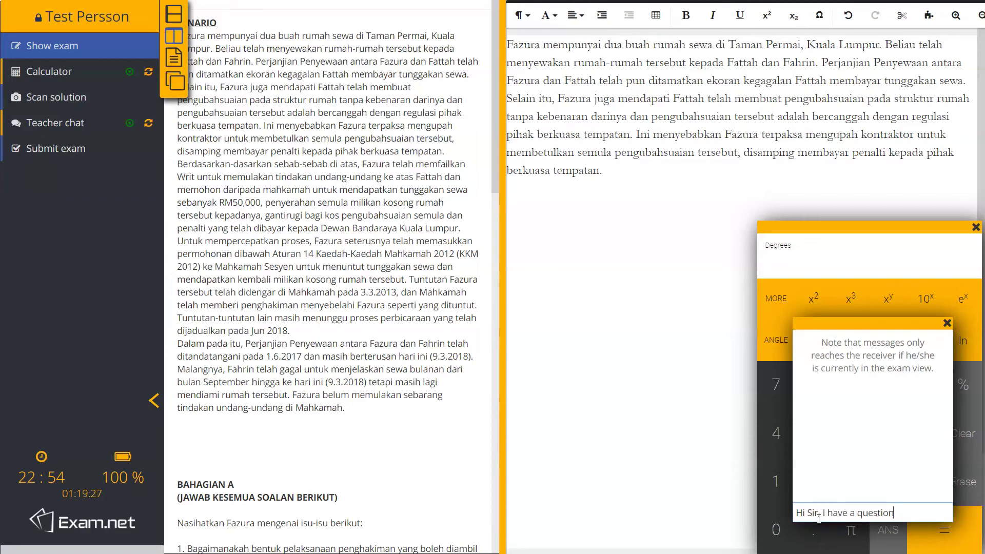
{"action": "key", "text": "Return"}
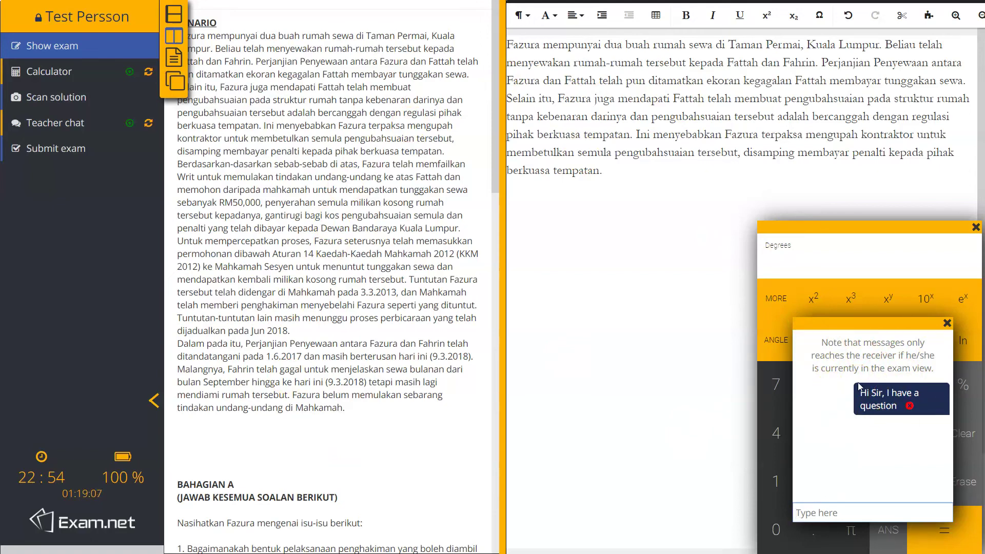
Close the teacher chat popup and begin finishing and submitting the exam.
{"action": "left_click", "coordinate": [946, 323]}
{"action": "left_click", "coordinate": [947, 323]}
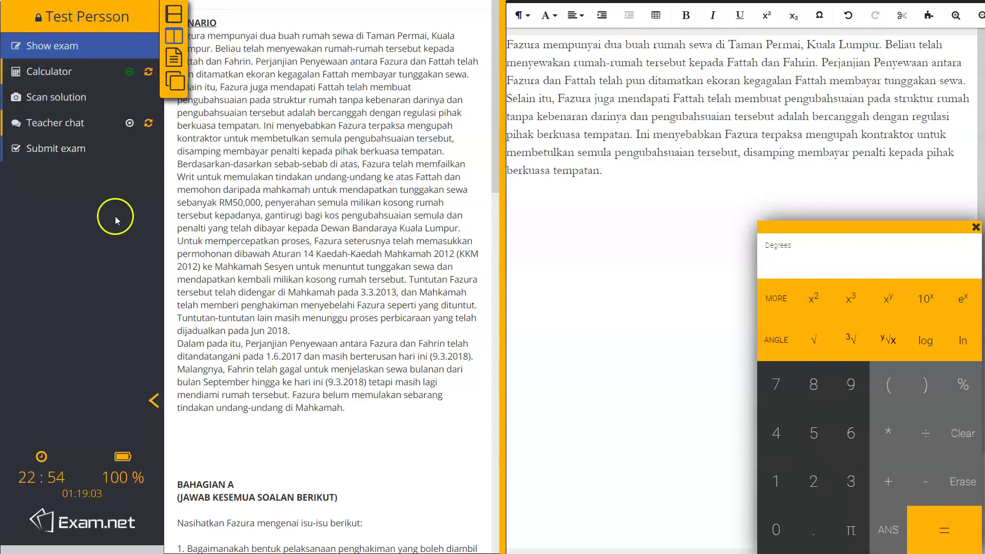
{"action": "left_click", "coordinate": [76, 152]}
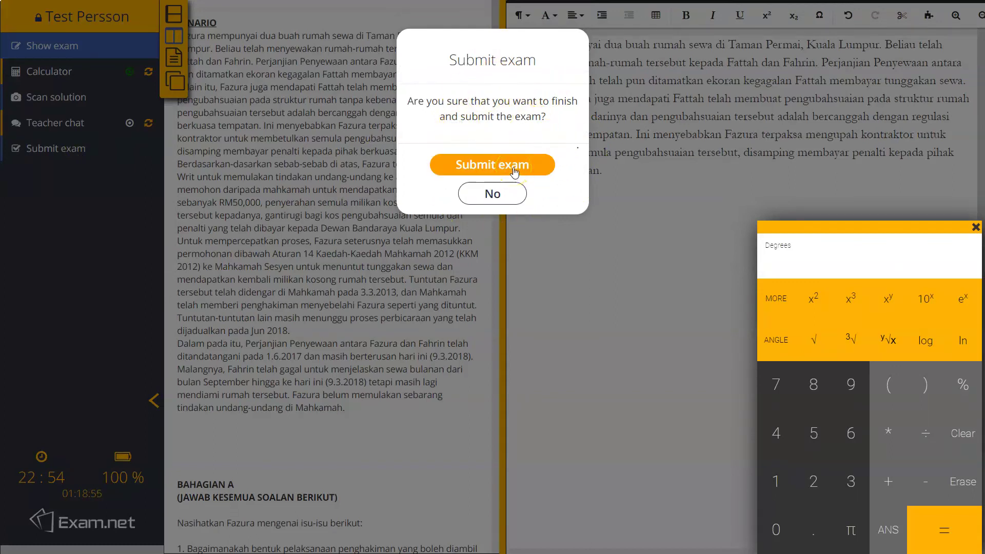
Decline submitting the exam, close the calculator, and show the Scan solution QR-code instructions.
{"action": "left_click", "coordinate": [509, 192]}
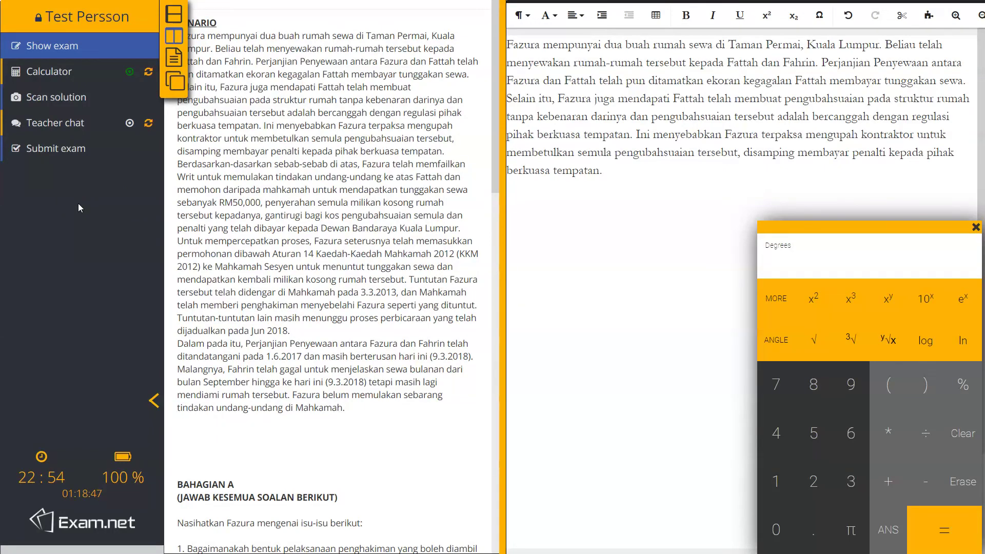
{"action": "left_click", "coordinate": [975, 228]}
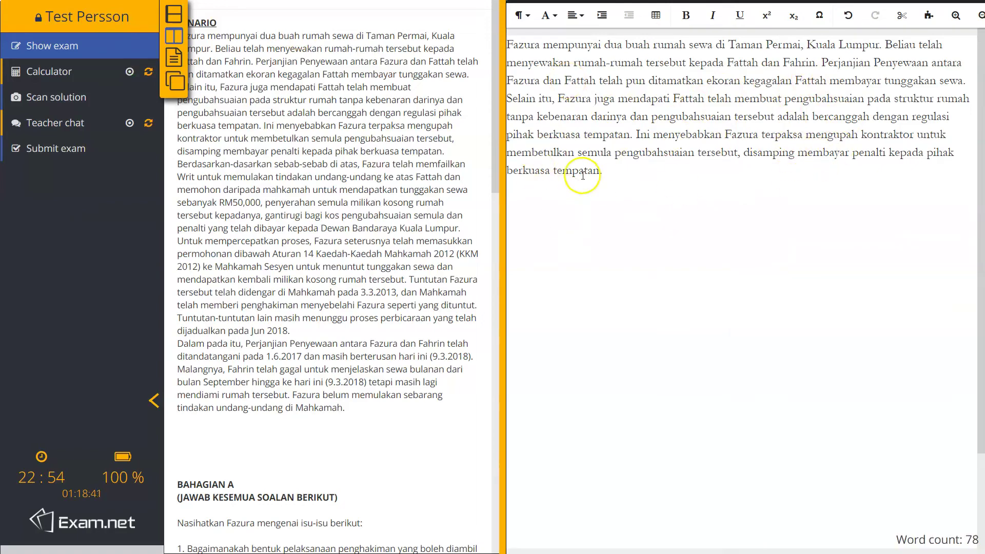
{"action": "left_click", "coordinate": [70, 99]}
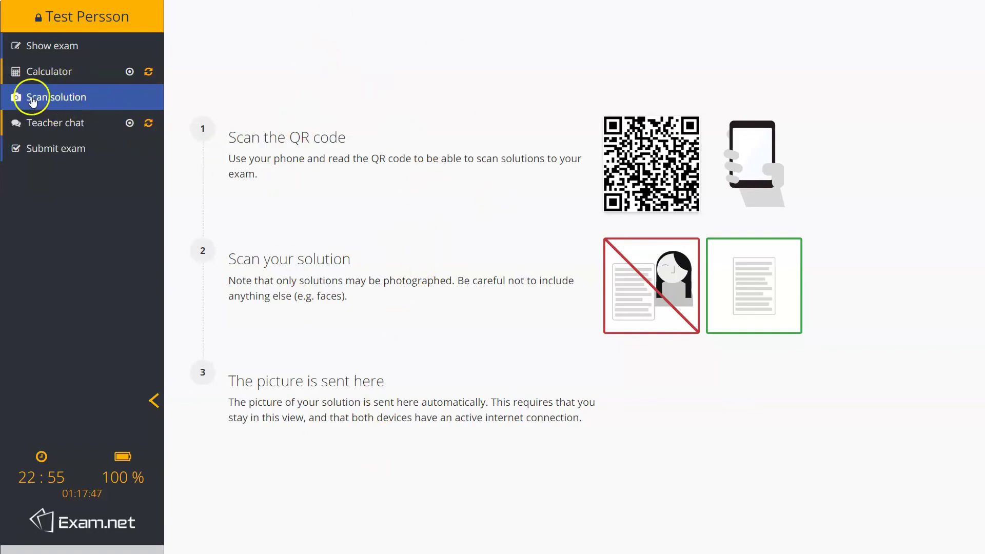
{"action": "left_click", "coordinate": [74, 100]}
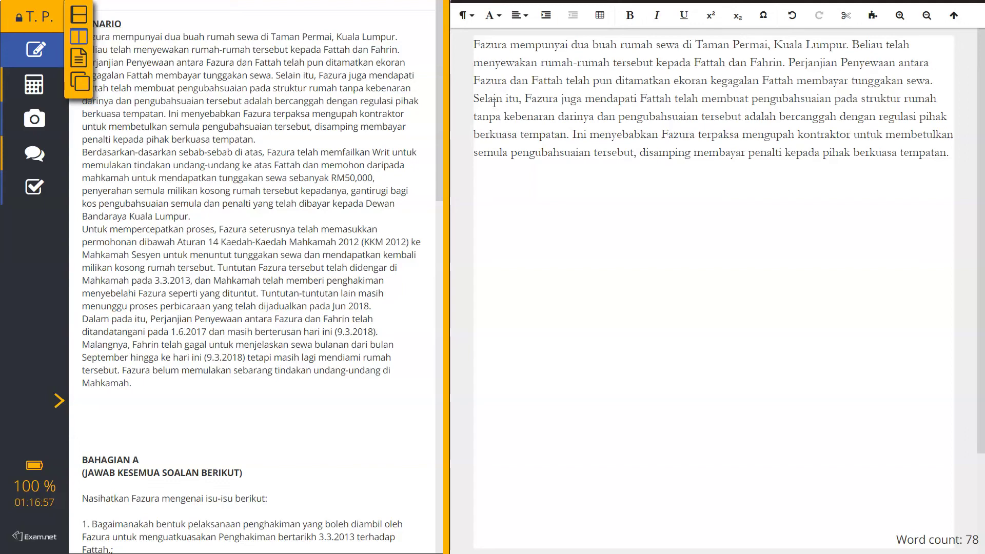
Leave full screen so the exam preview shows inside the regular browser window.
{"action": "key", "text": "Escape"}
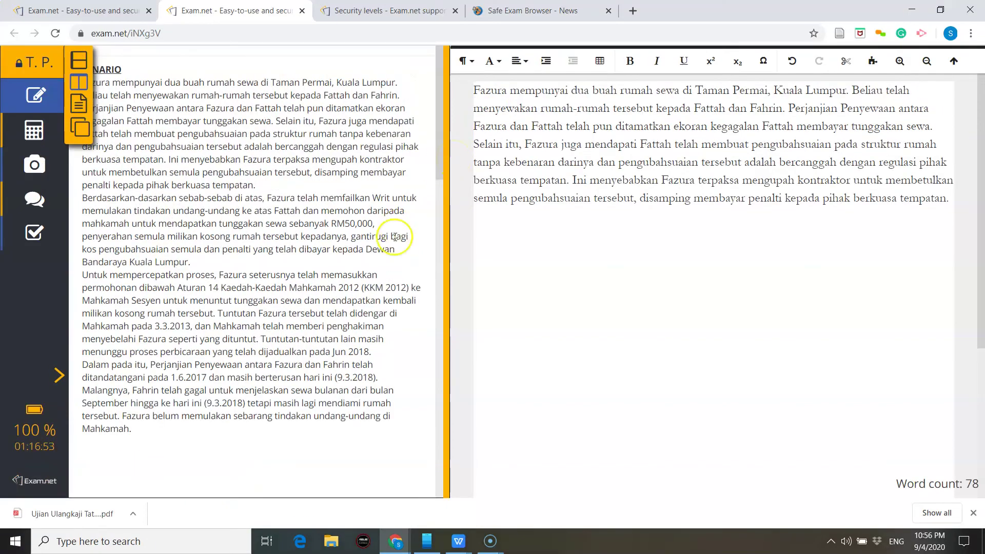
From the teacher's exam list, copy the Peperiksaan Simulasi exam key and open its status page.
{"action": "left_click", "coordinate": [391, 540]}
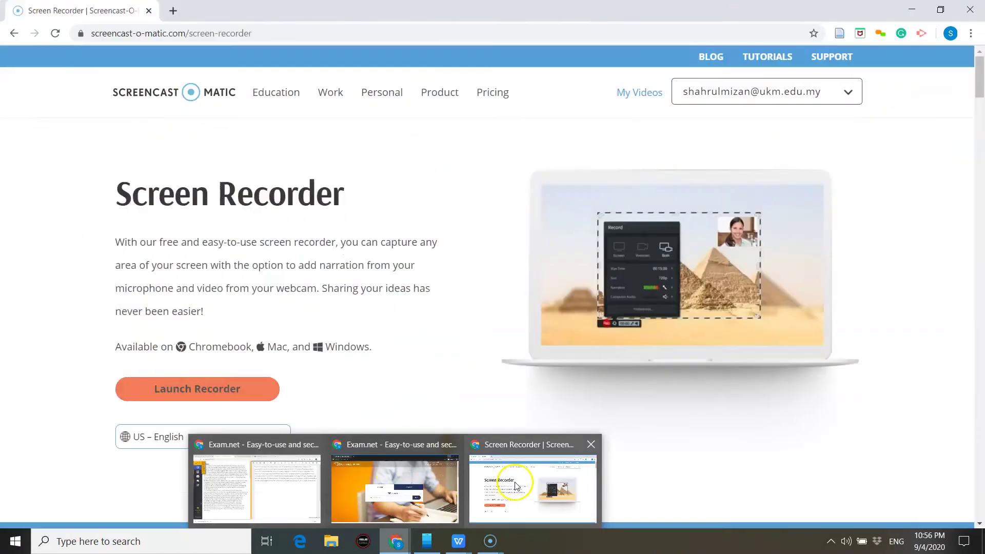
{"action": "left_click", "coordinate": [394, 487]}
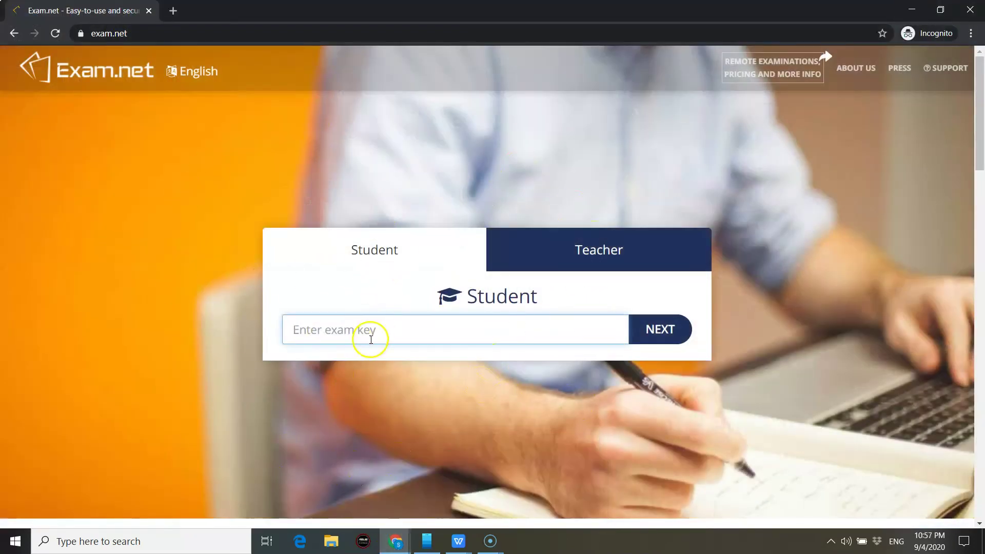
{"action": "left_click", "coordinate": [384, 537]}
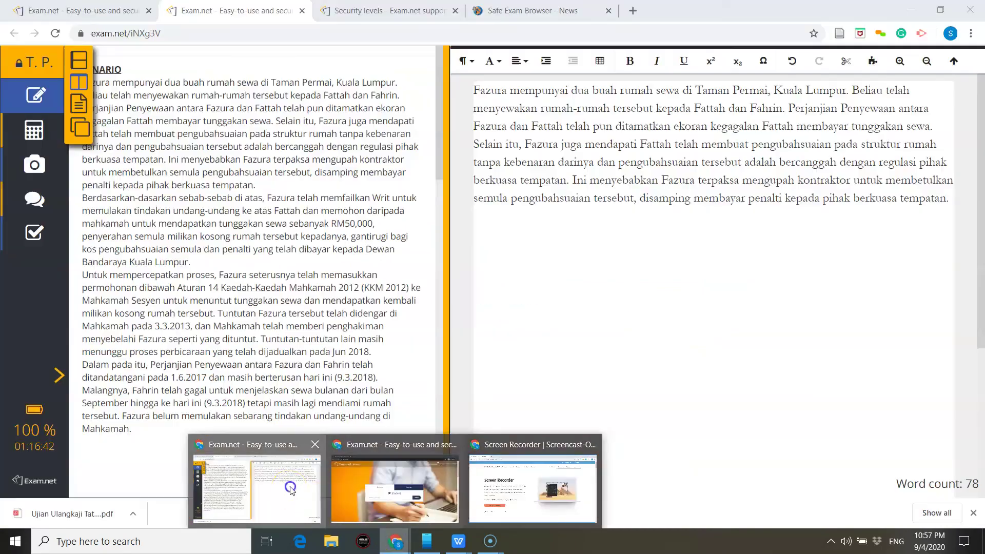
{"action": "left_click", "coordinate": [287, 487]}
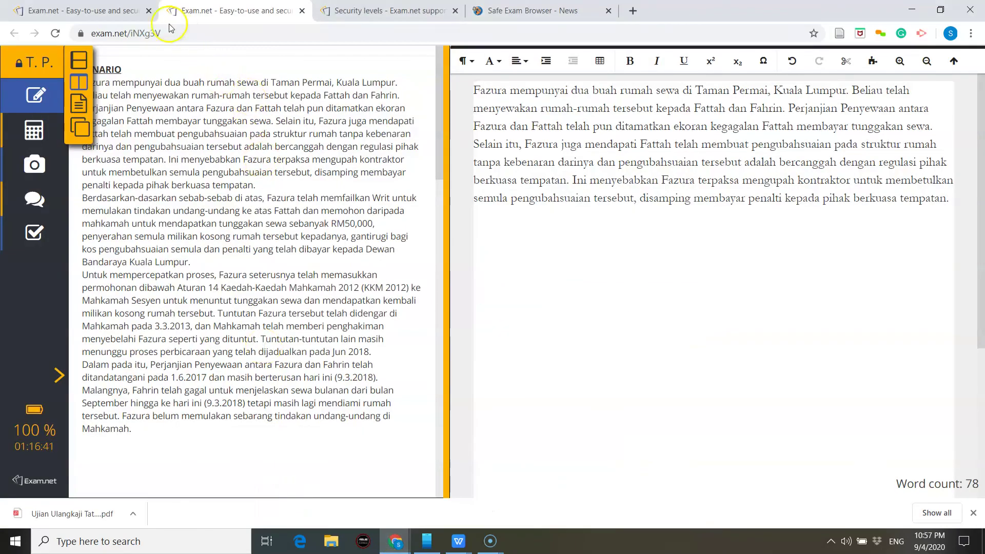
{"action": "left_click", "coordinate": [85, 10]}
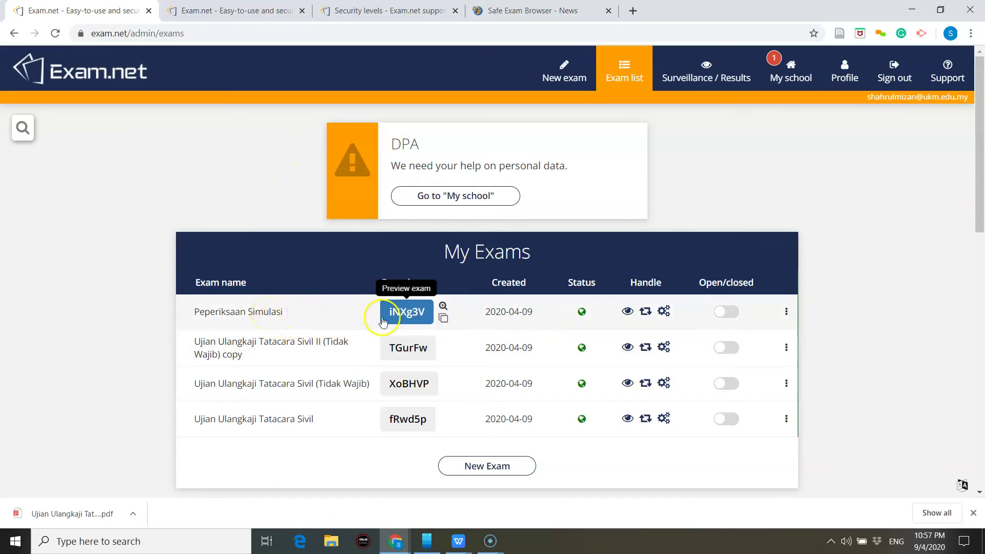
{"action": "left_click", "coordinate": [445, 320]}
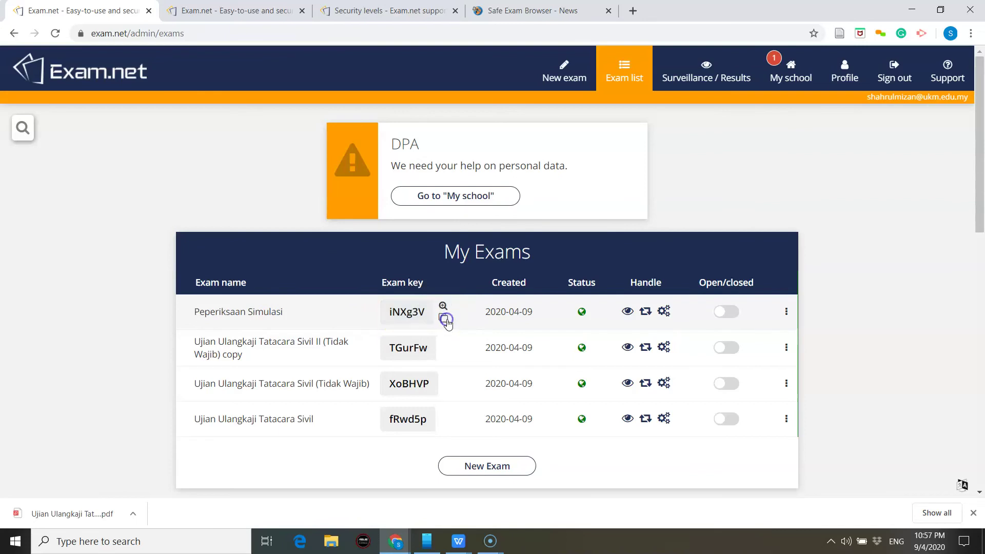
{"action": "left_click", "coordinate": [277, 314]}
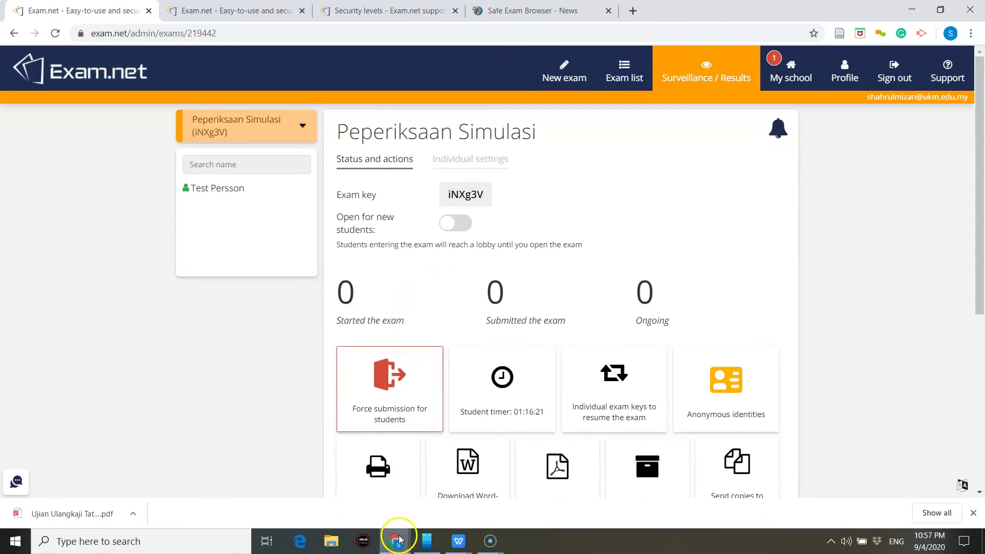
{"action": "mouse_move", "coordinate": [395, 540]}
{"action": "left_click", "coordinate": [422, 491]}
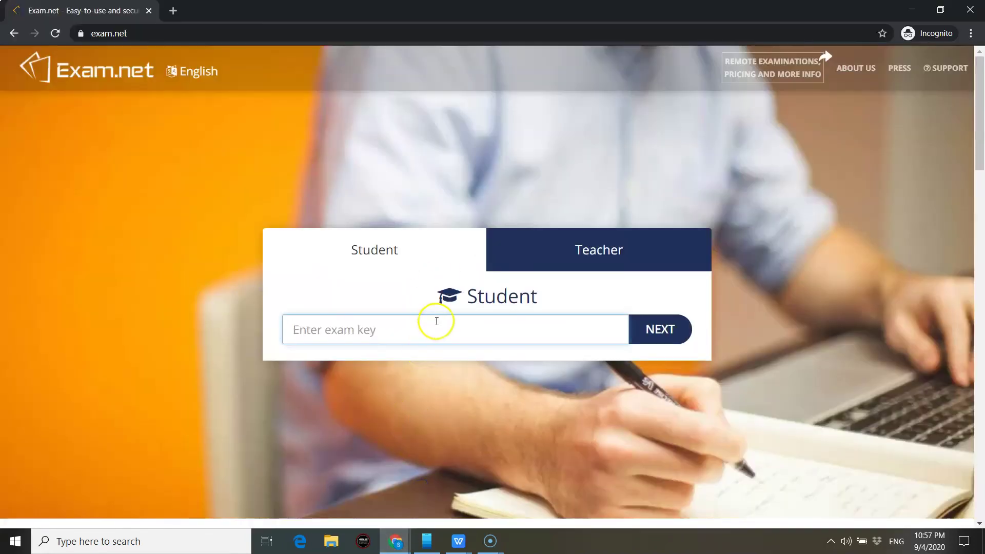
{"action": "key", "text": "ctrl+v"}
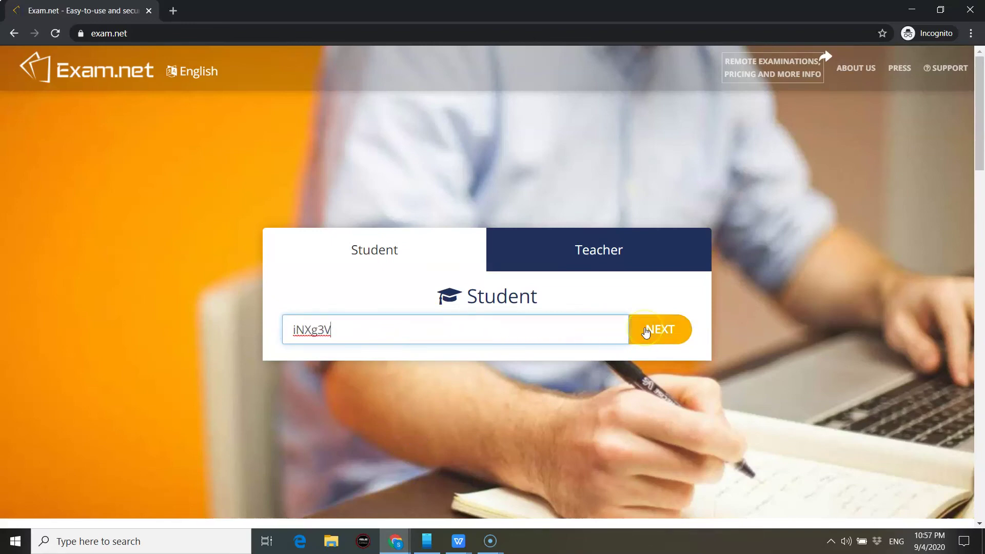
{"action": "left_click", "coordinate": [646, 333]}
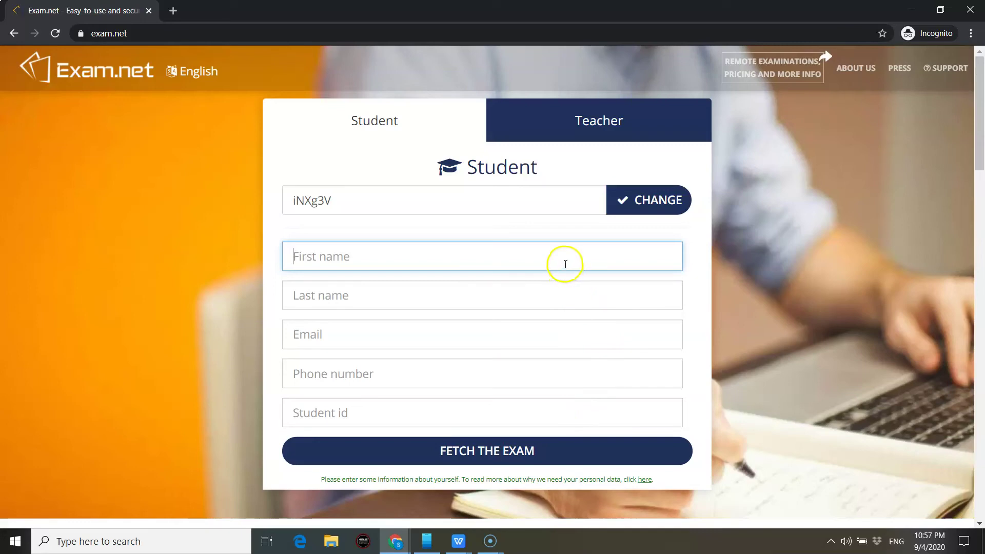
Fill in the student's name from the autofill suggestion, enter a student id, and fetch the exam.
{"action": "left_click", "coordinate": [565, 263]}
{"action": "type", "text": "Shahrul"}
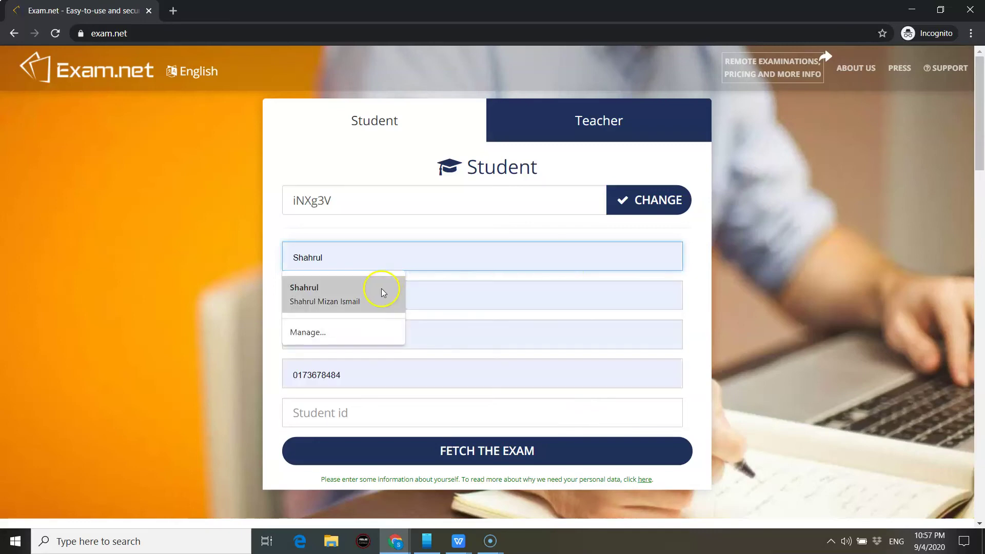
{"action": "left_click", "coordinate": [382, 289]}
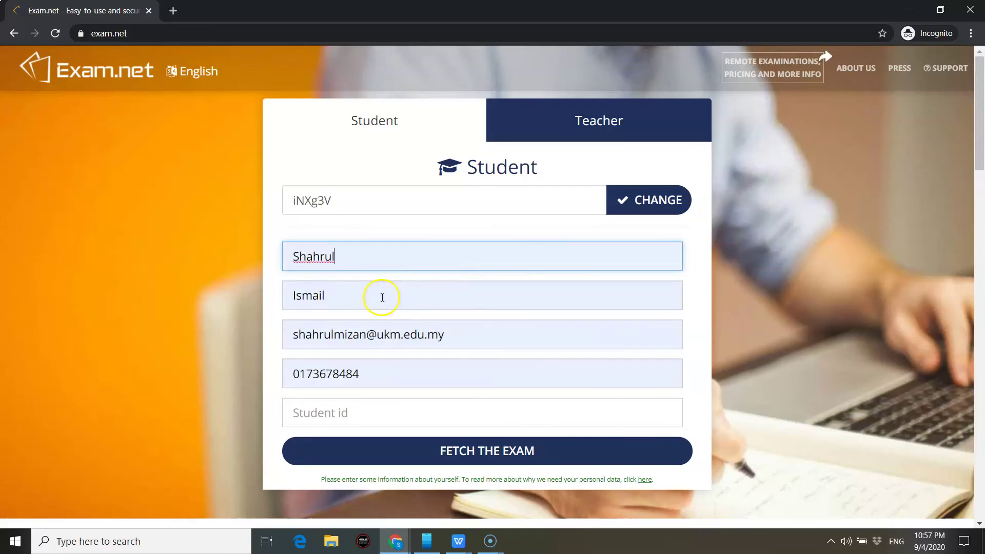
{"action": "left_click", "coordinate": [371, 407]}
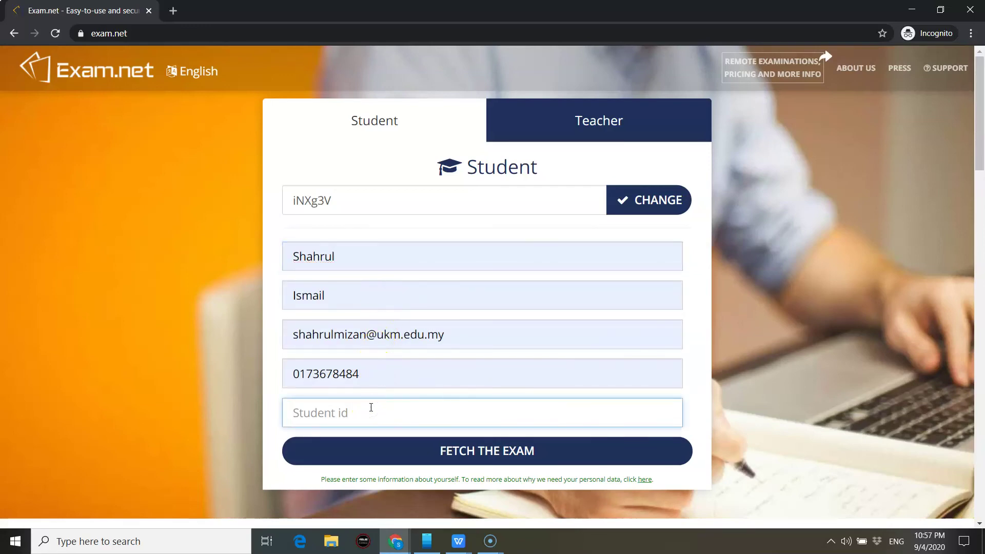
{"action": "type", "text": "9888888"}
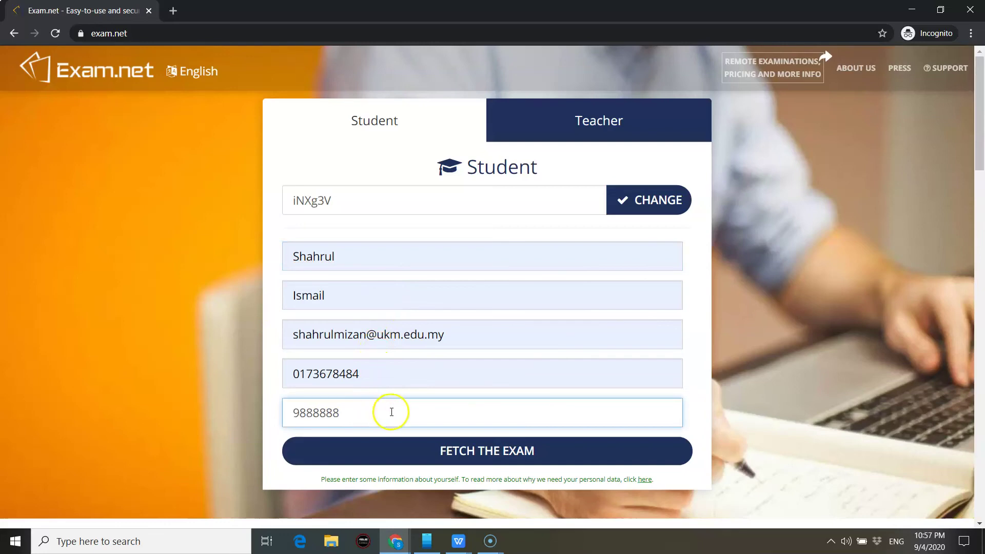
{"action": "left_click", "coordinate": [398, 451]}
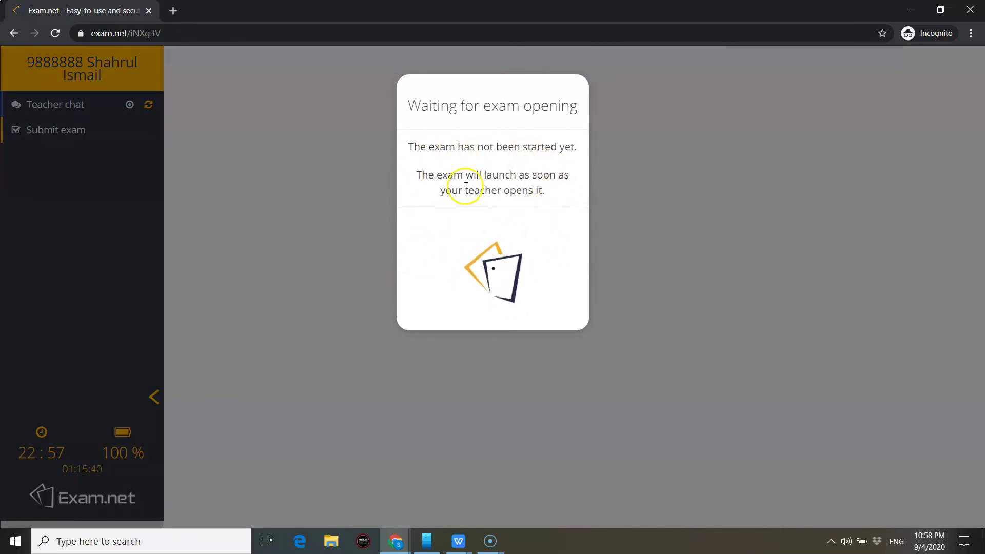
Check the surveillance and student windows, then return to the teacher's exam admin page.
{"action": "left_click", "coordinate": [398, 543]}
{"action": "mouse_move", "coordinate": [396, 540]}
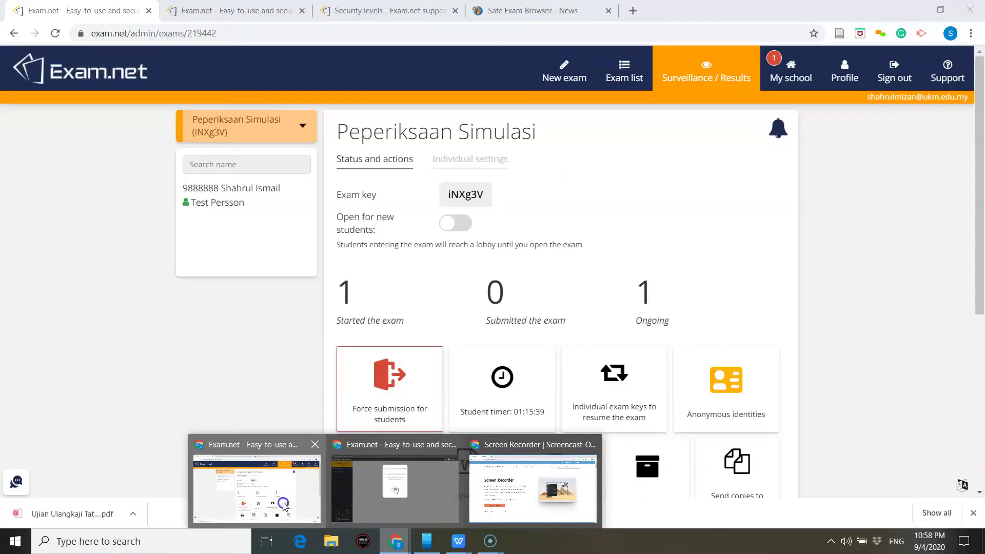
{"action": "left_click", "coordinate": [394, 489]}
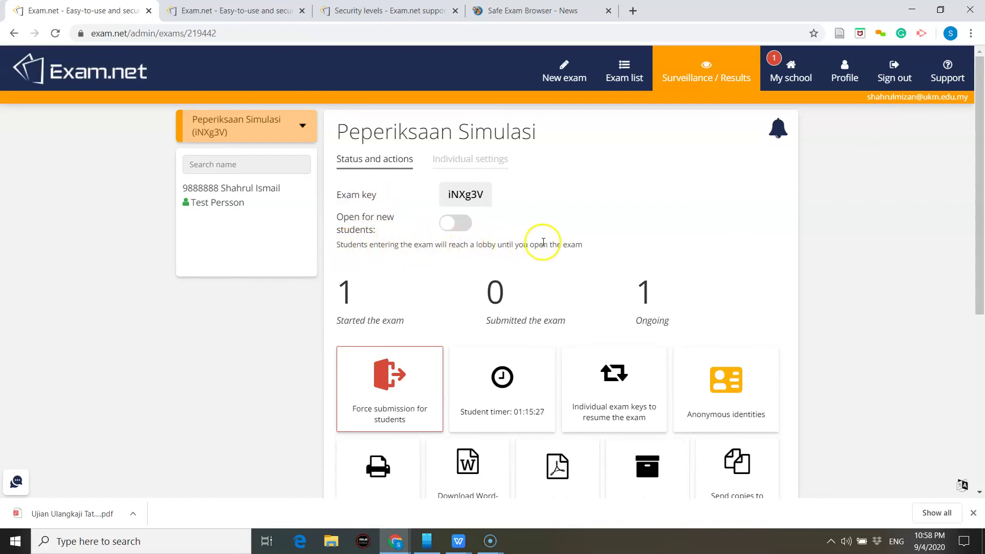
{"action": "left_click", "coordinate": [398, 540]}
{"action": "mouse_move", "coordinate": [396, 541]}
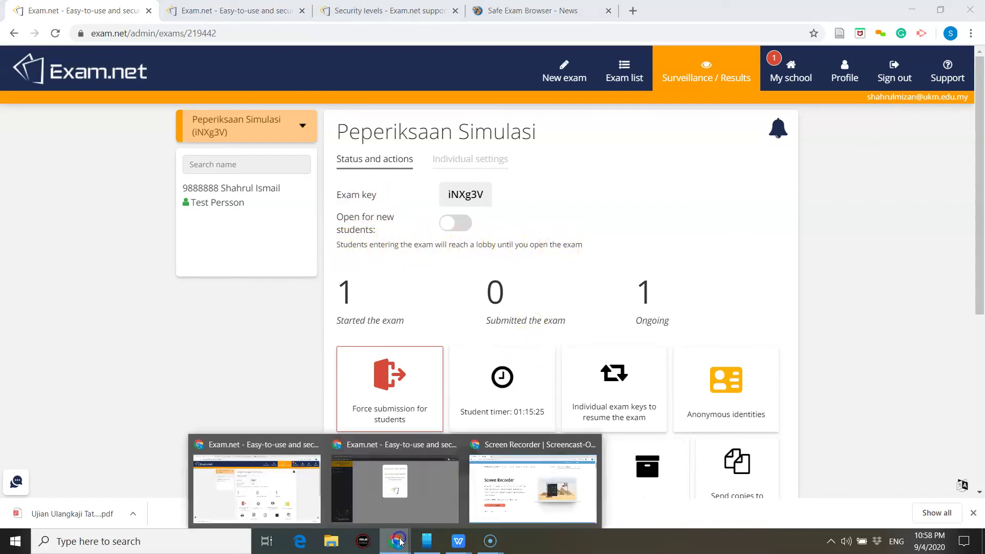
{"action": "left_click", "coordinate": [436, 482]}
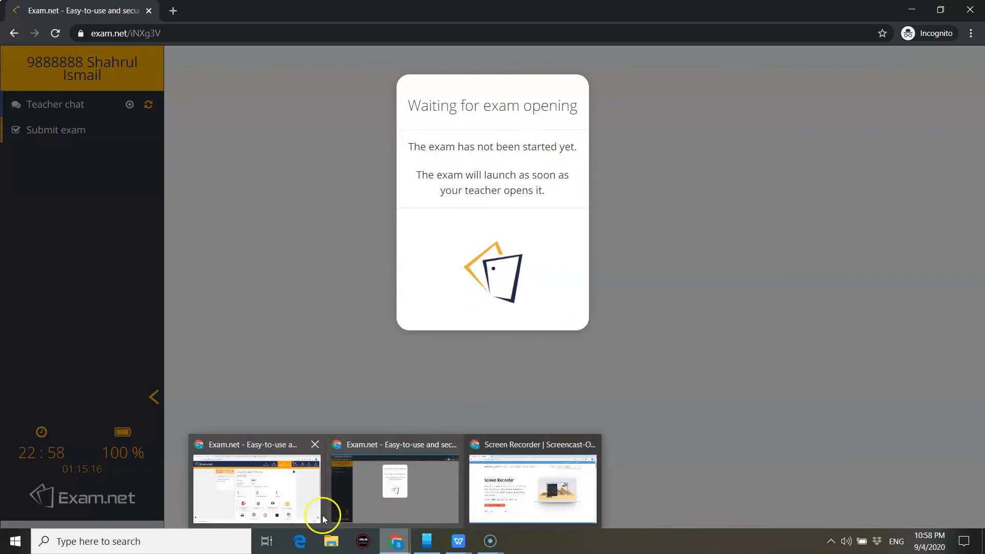
{"action": "left_click", "coordinate": [316, 513]}
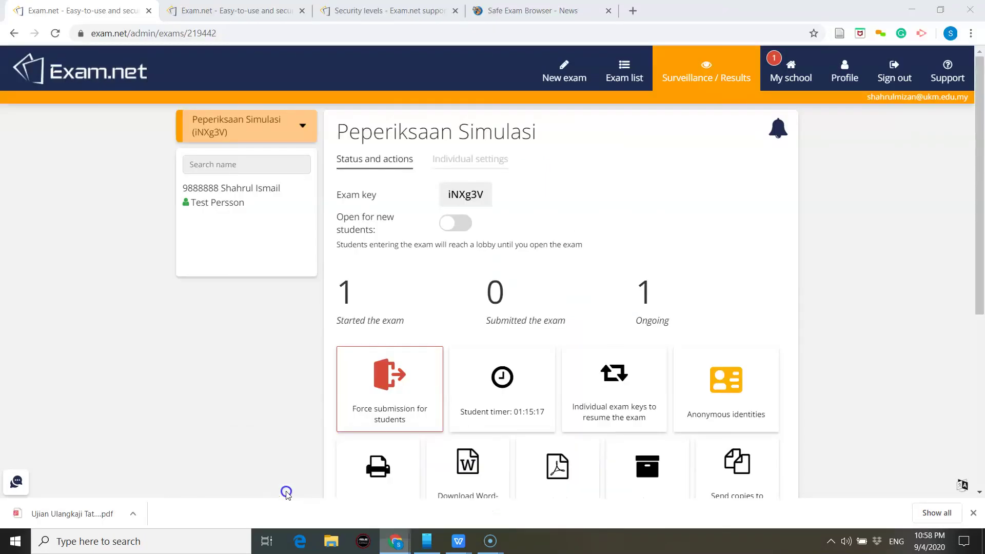
Open Peperiksaan Simulasi to new students and view the student's 'exam is ready' notice.
{"action": "left_click", "coordinate": [460, 231]}
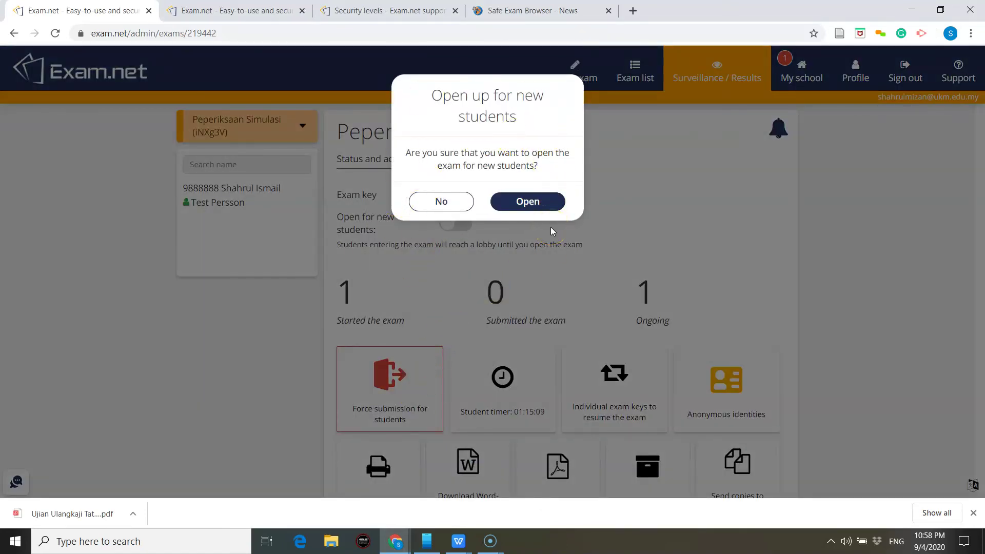
{"action": "left_click", "coordinate": [548, 210]}
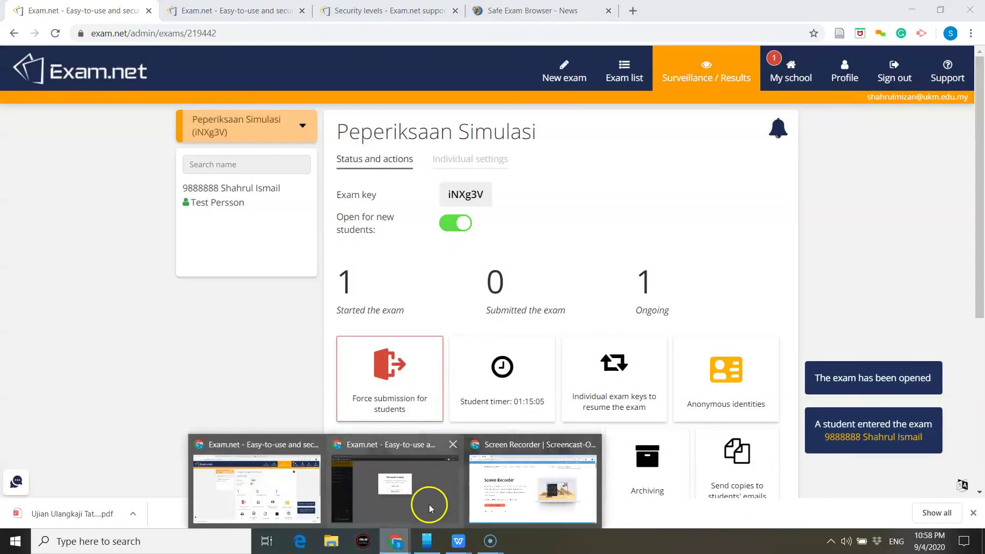
{"action": "left_click", "coordinate": [414, 490]}
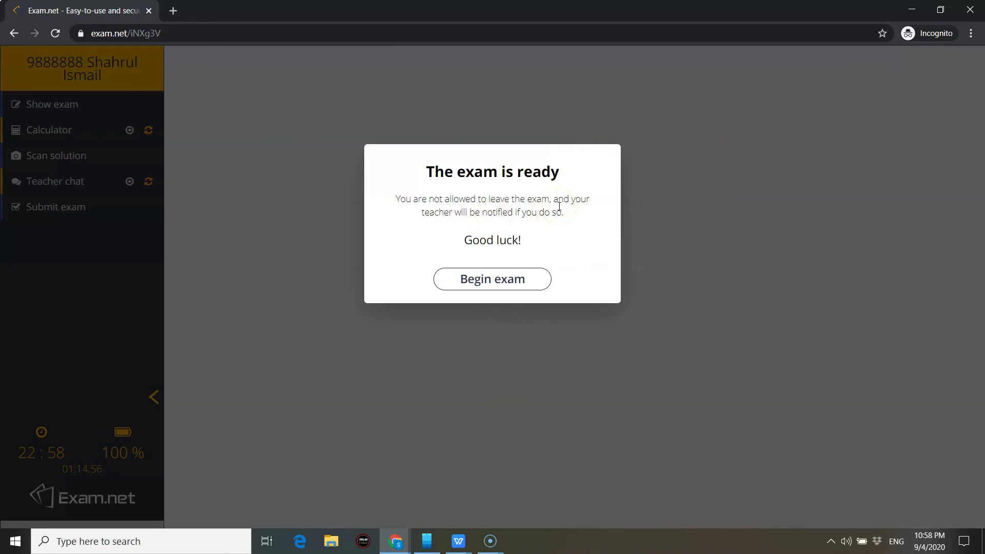
Begin the exam as the student and show only the questions, scrolling down to Bahagian B.
{"action": "left_click", "coordinate": [521, 276]}
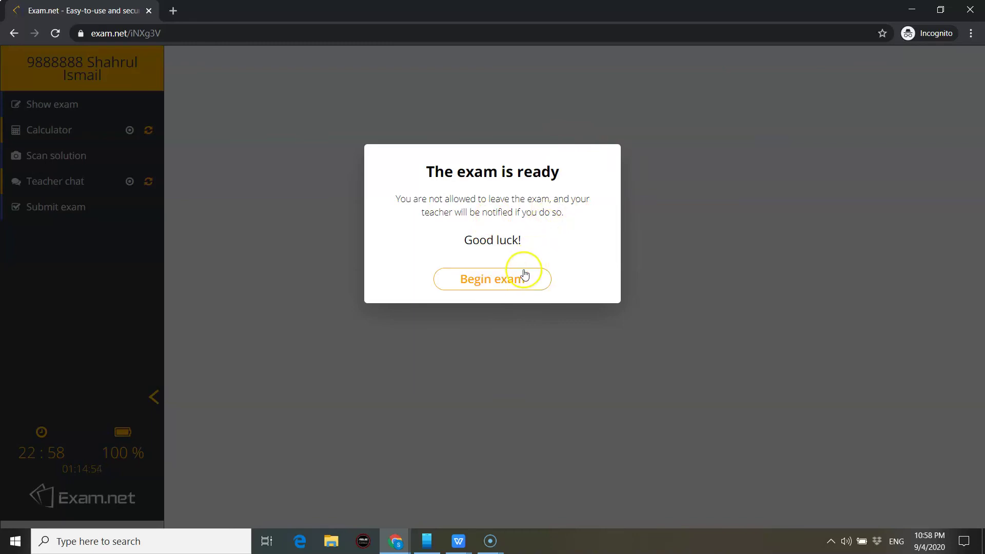
{"action": "left_click", "coordinate": [519, 281]}
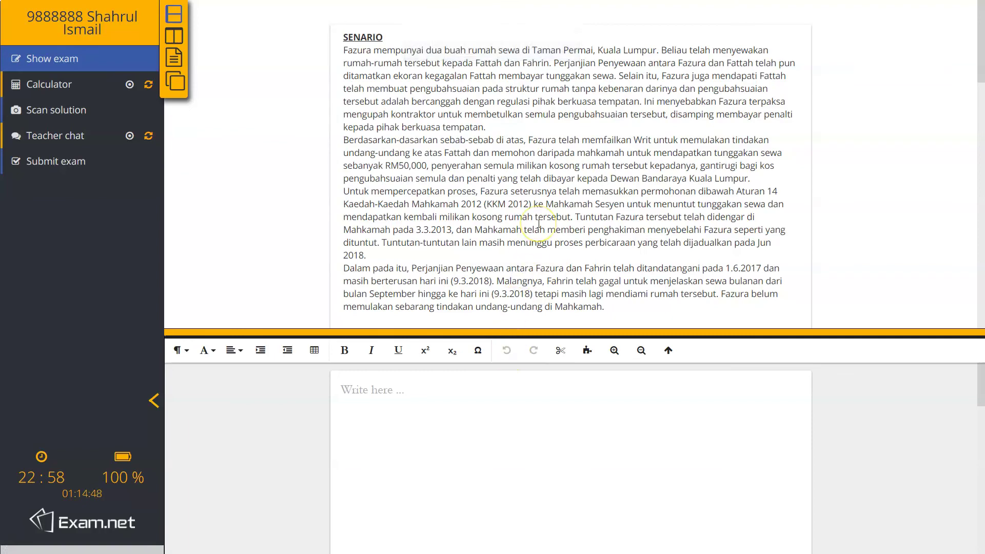
{"action": "left_click", "coordinate": [173, 61]}
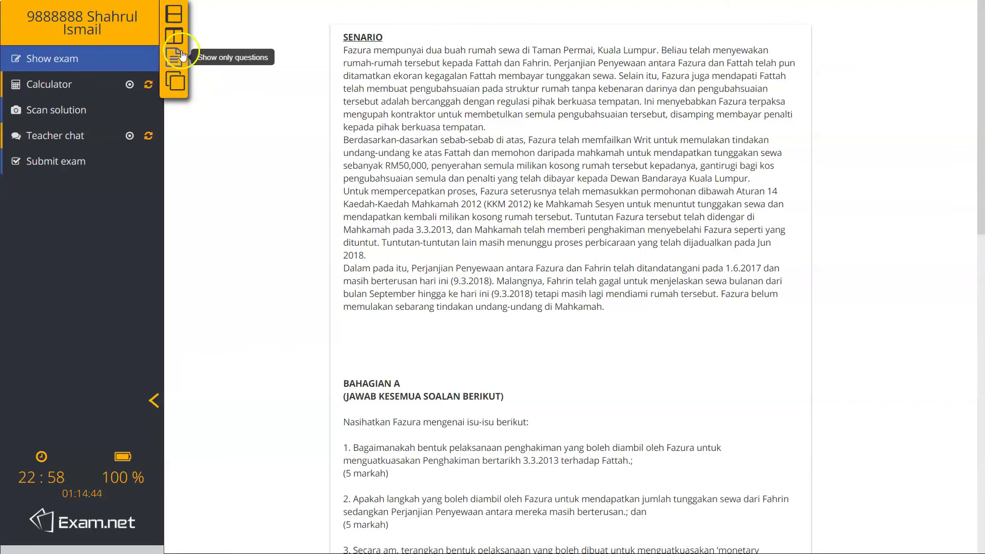
{"action": "left_click_drag", "start_coordinate": [978, 84], "coordinate": [981, 310]}
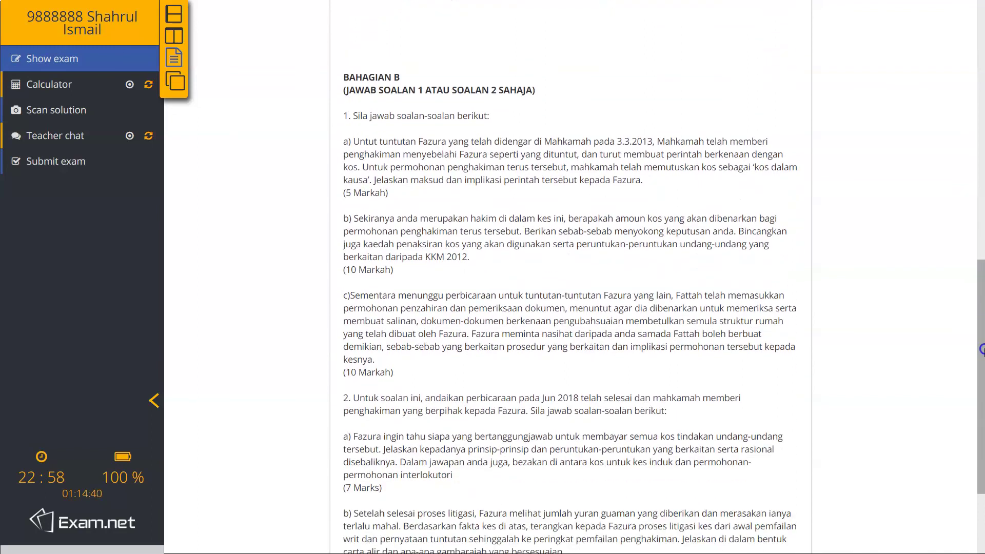
{"action": "left_click_drag", "start_coordinate": [980, 310], "coordinate": [980, 400]}
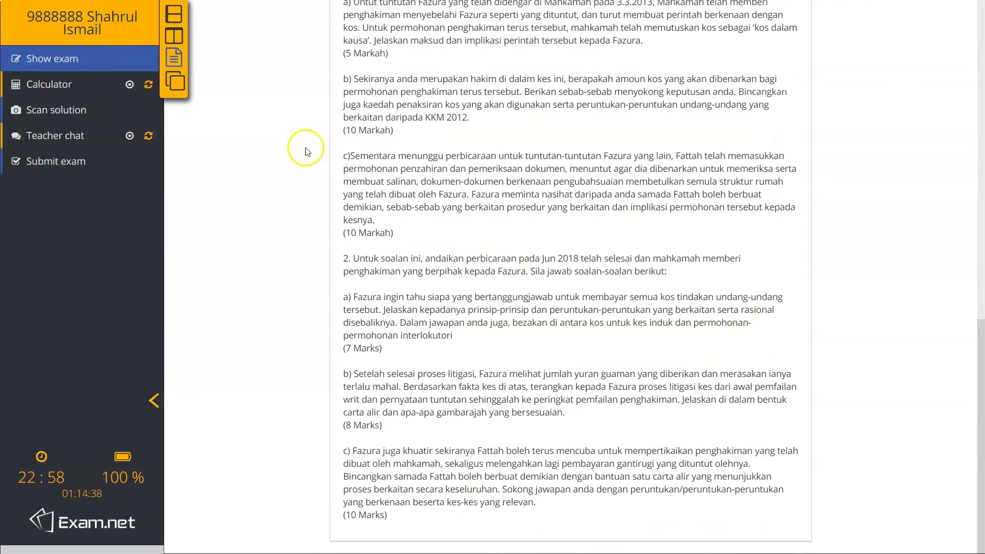
Switch to side-by-side layout, click into the answer editor, and exit fullscreen, triggering a lockout.
{"action": "left_click", "coordinate": [180, 42]}
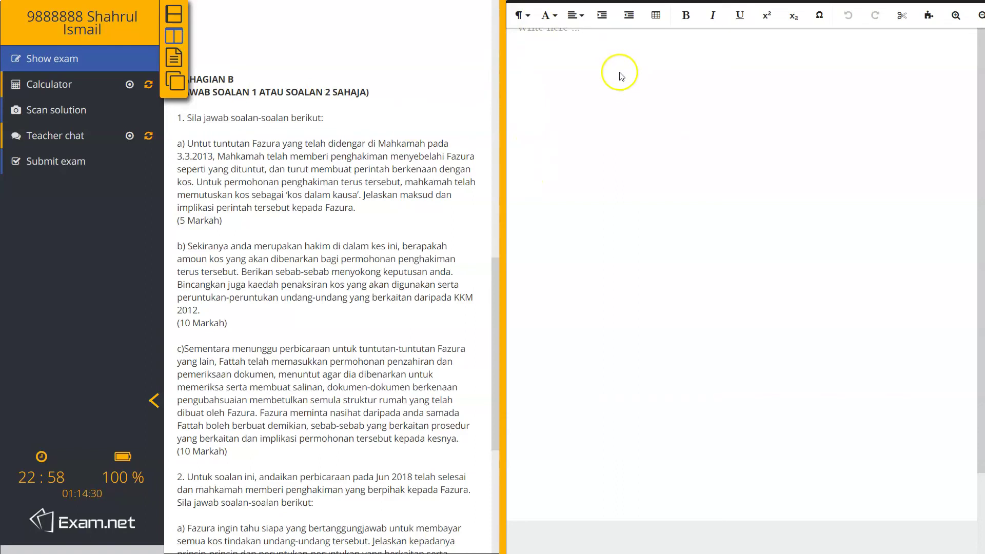
{"action": "left_click", "coordinate": [570, 67]}
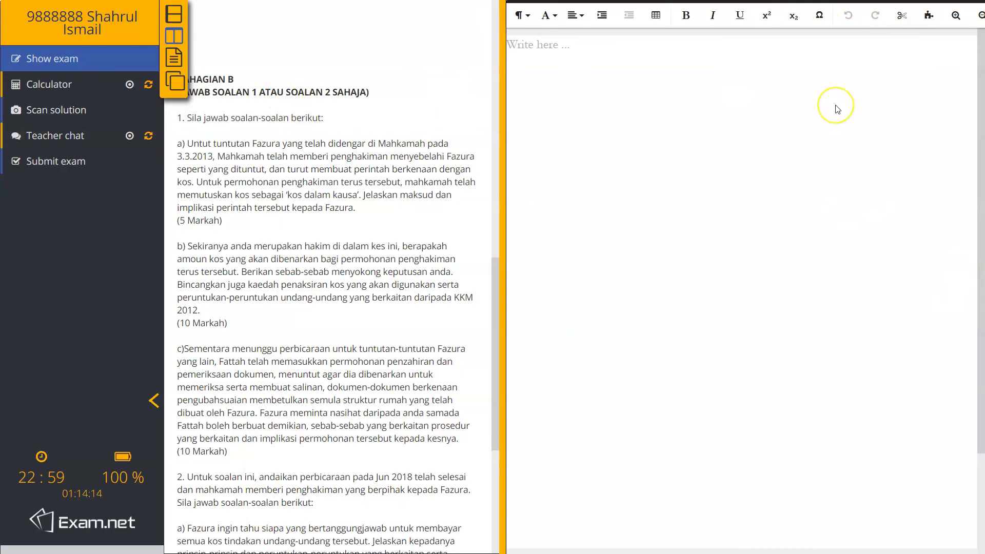
{"action": "key", "text": "Escape"}
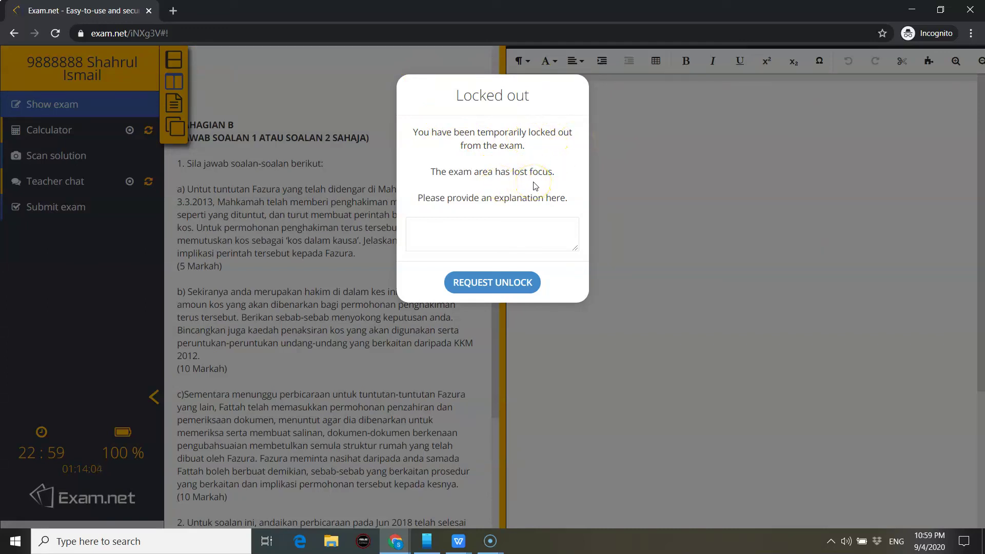
Send the explanation 'I am sorry. I accidentally click the minimize button' to request unlocking.
{"action": "left_click", "coordinate": [523, 231]}
{"action": "left_click", "coordinate": [523, 231]}
{"action": "type", "text": "I am sorry. I accidentally "}
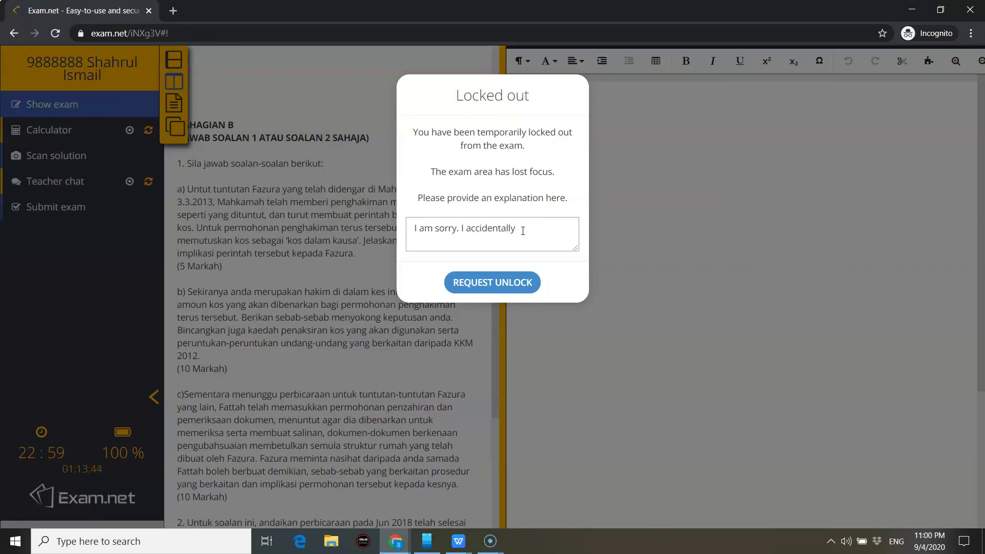
{"action": "type", "text": "click the minimize button"}
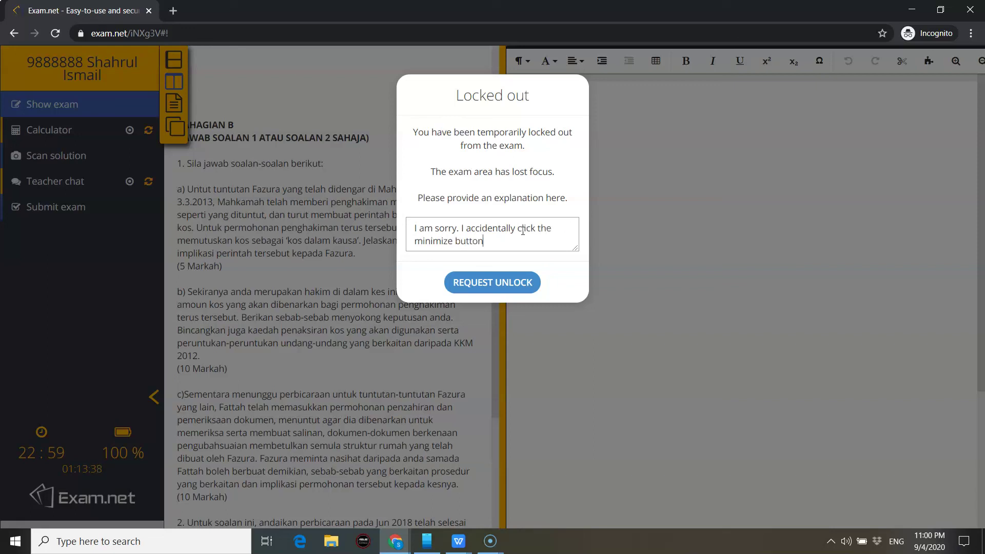
{"action": "left_click", "coordinate": [517, 287]}
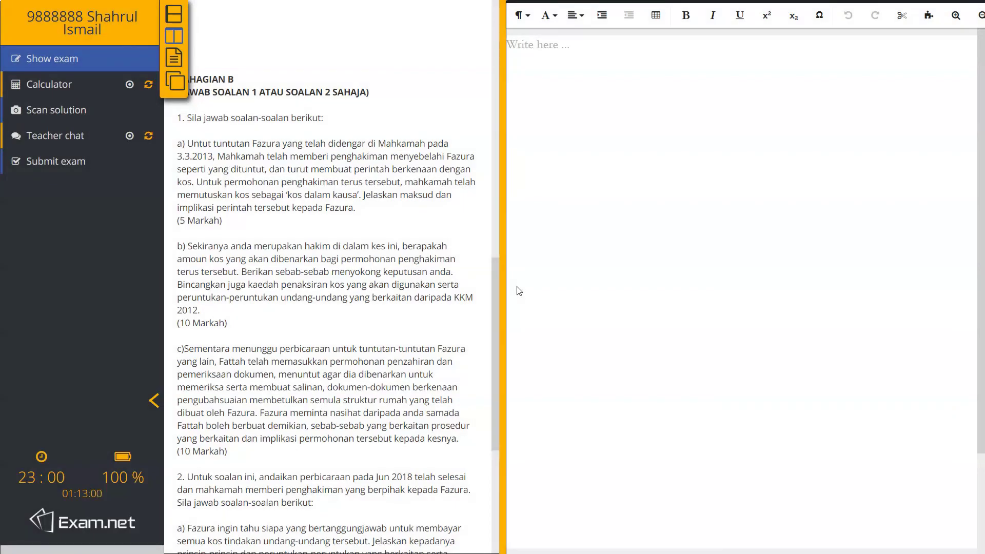
{"action": "key", "text": "Escape"}
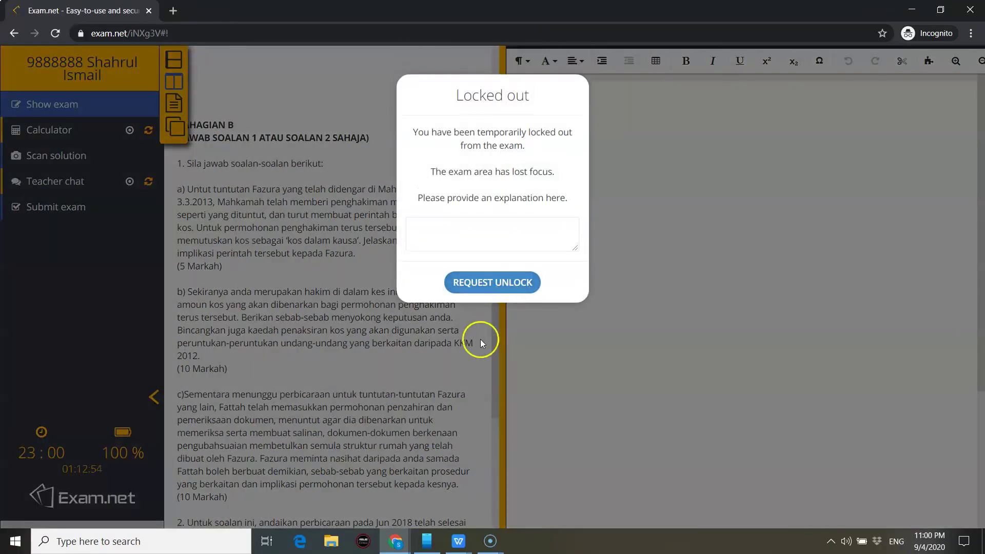
Switch to the teacher's surveillance page in the admin window.
{"action": "left_click", "coordinate": [397, 544]}
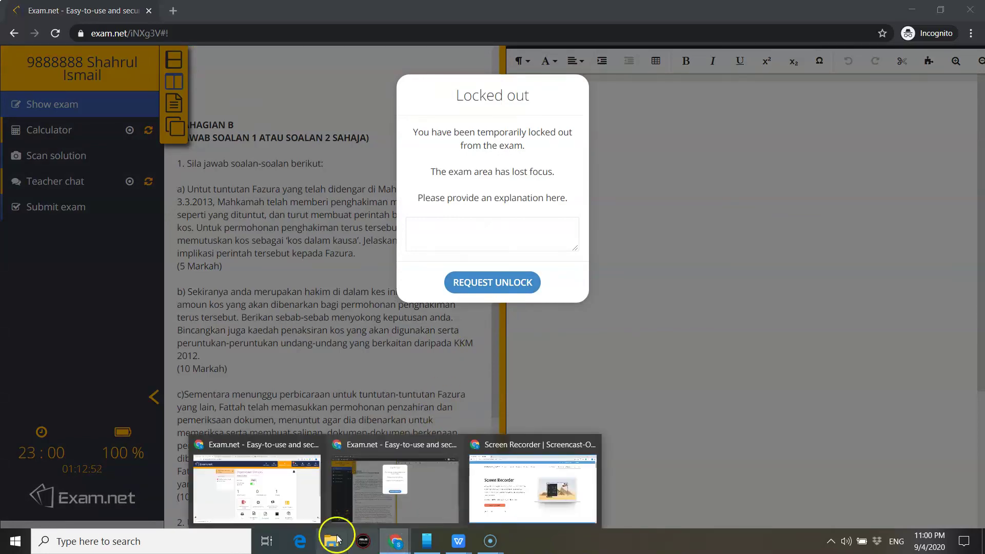
{"action": "left_click", "coordinate": [290, 518]}
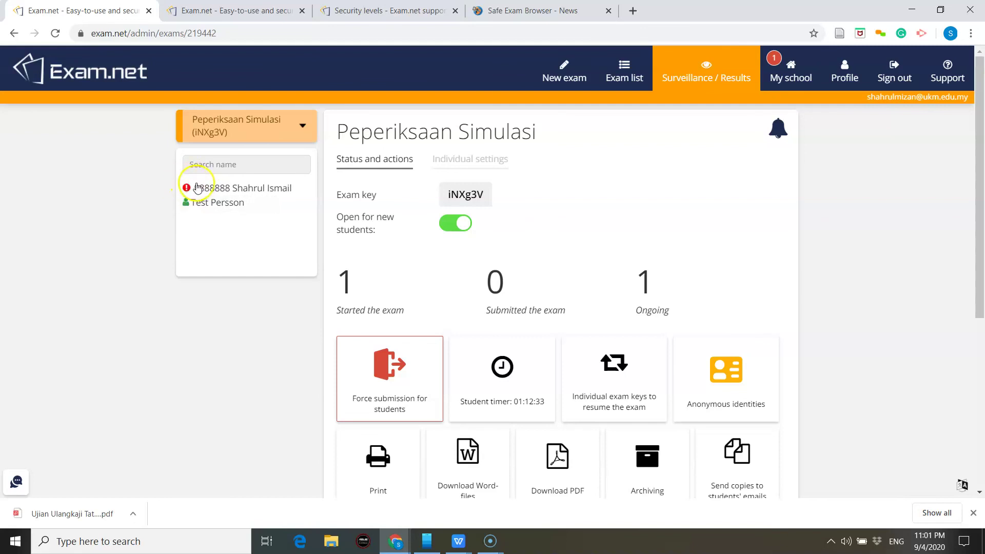
Open the locked-out student's detail page, then bring up the Screencast-O-Matic recorder window.
{"action": "left_click", "coordinate": [222, 189]}
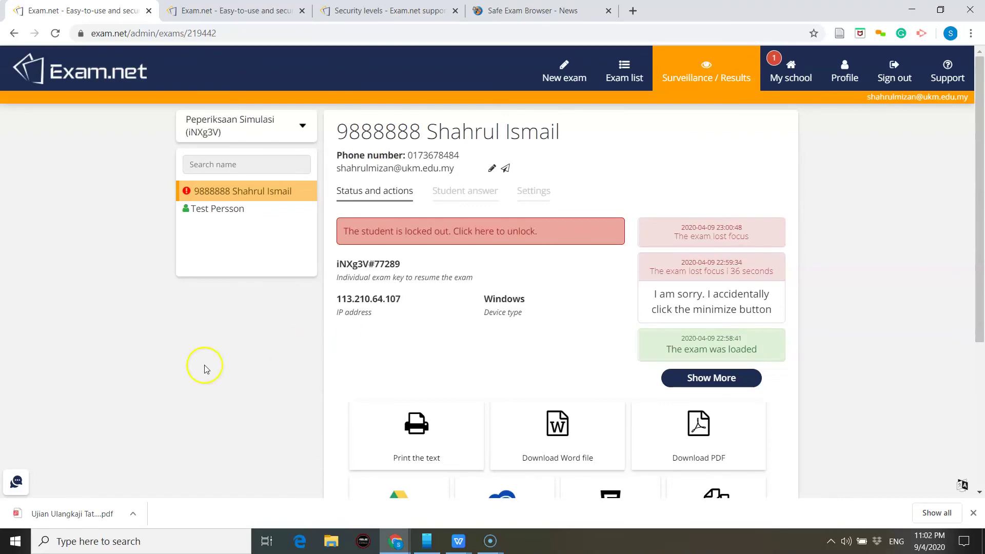
{"action": "left_click", "coordinate": [489, 541]}
{"action": "mouse_move", "coordinate": [489, 540]}
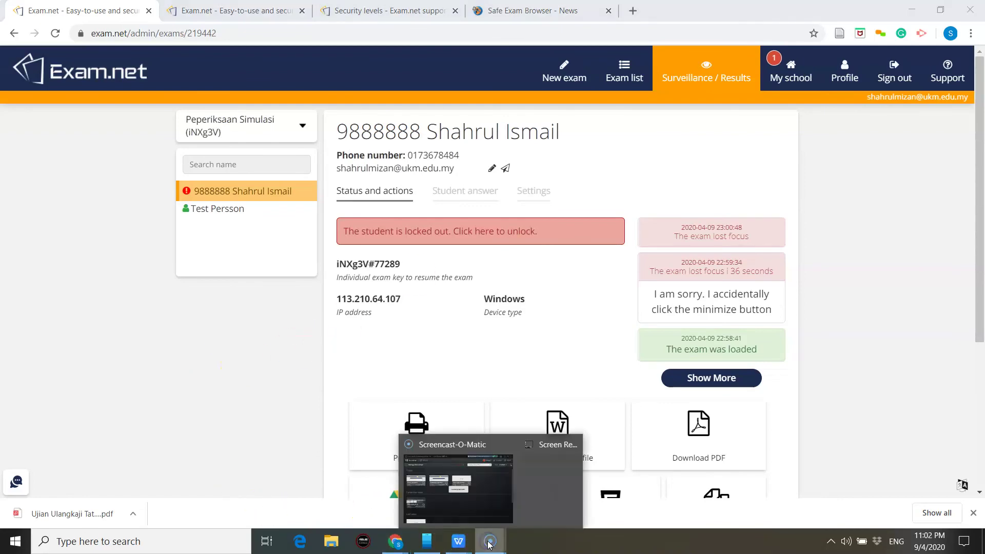
{"action": "left_click", "coordinate": [466, 492]}
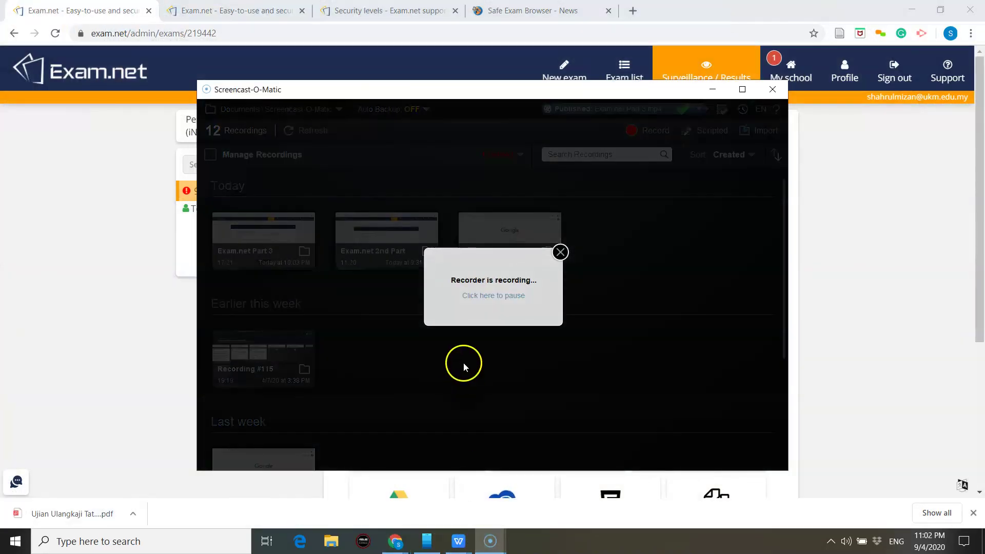